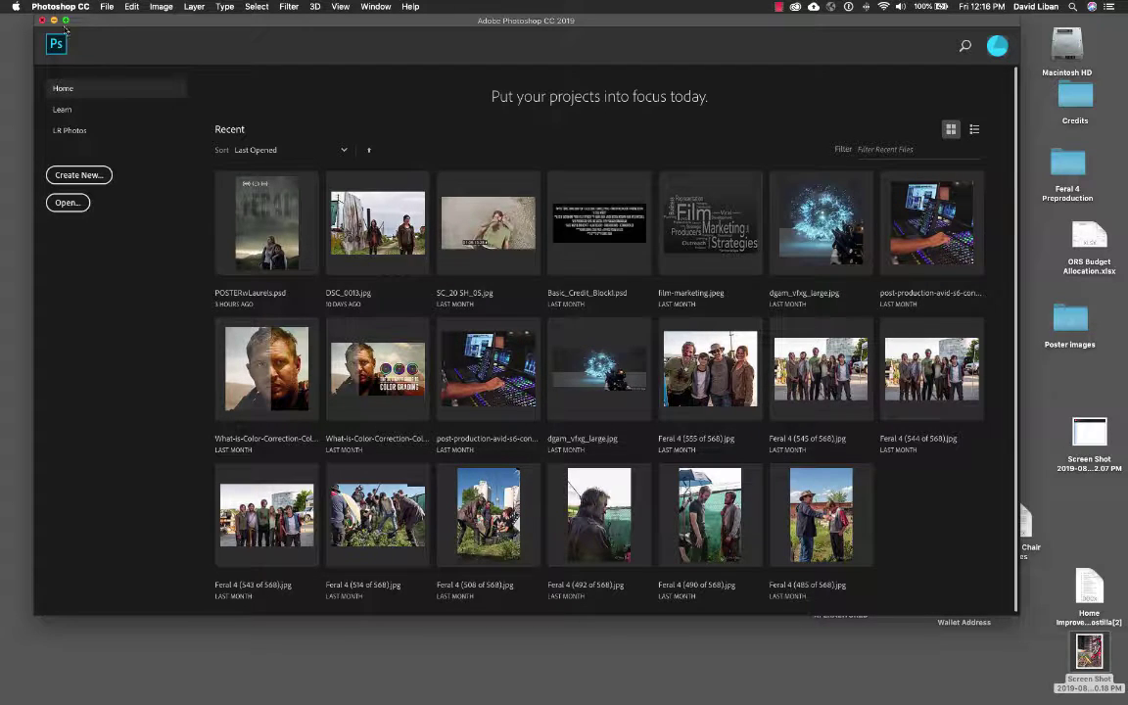
- Open IMG_6794.JPG from the Pictures folder and enlarge the application window to nearly fill the screen
{"action": "left_click", "coordinate": [107, 5]}
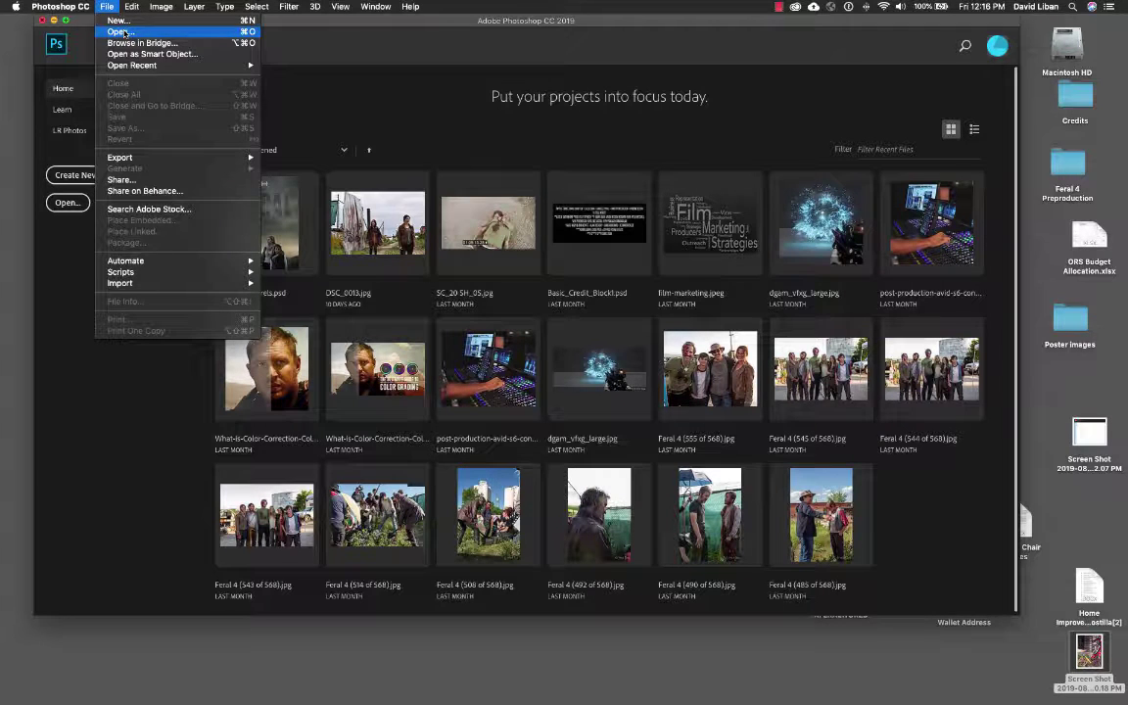
{"action": "left_click", "coordinate": [227, 30]}
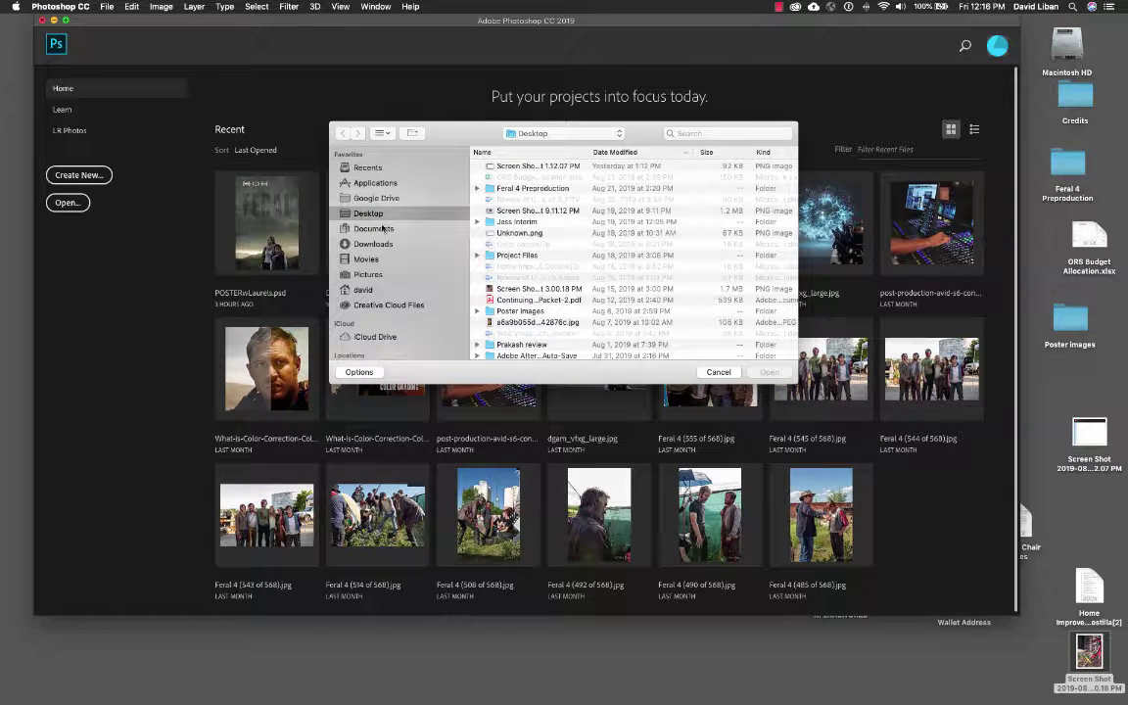
{"action": "left_click", "coordinate": [368, 275]}
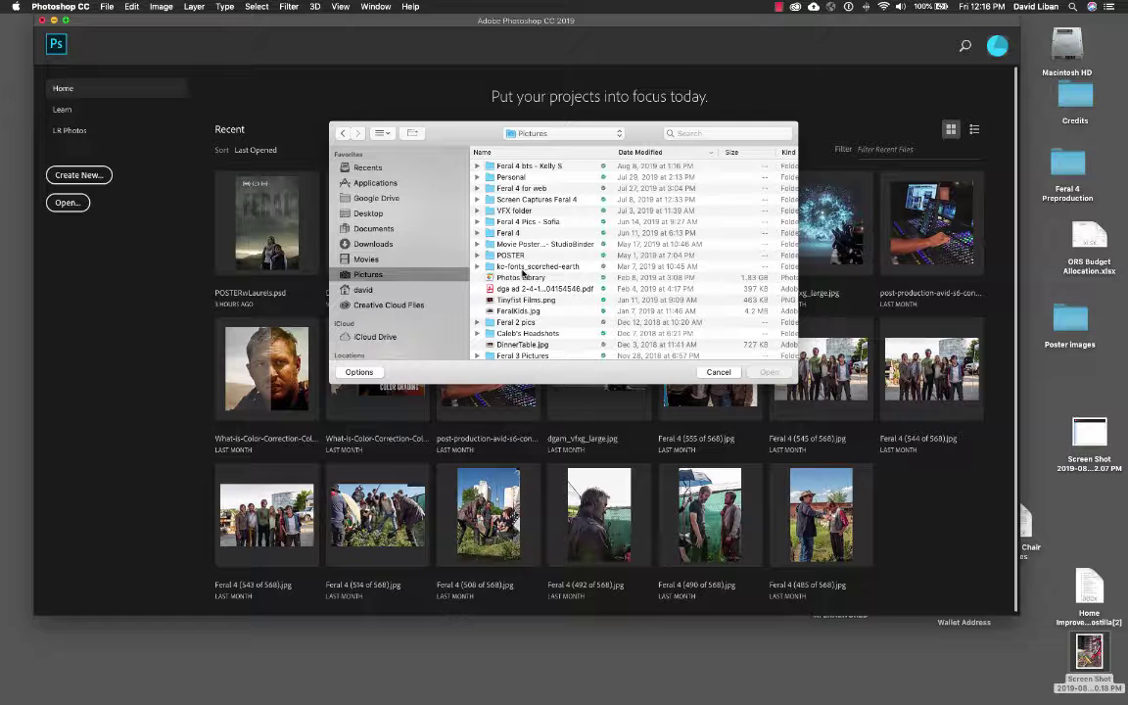
{"action": "left_click", "coordinate": [768, 372]}
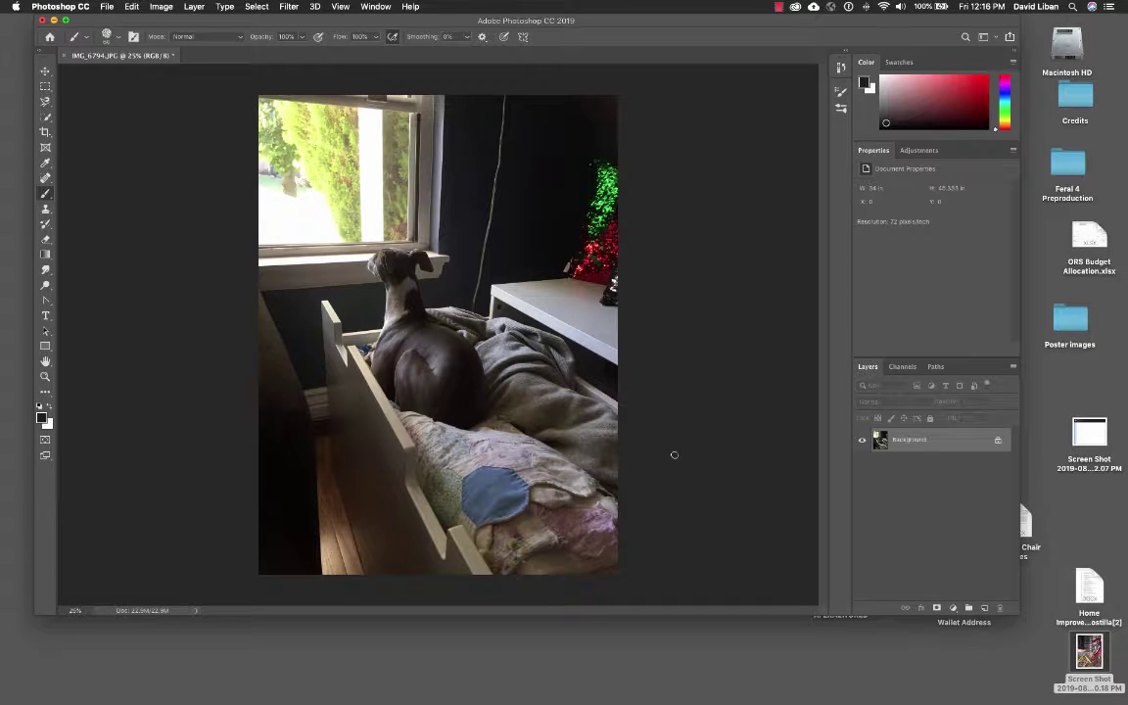
{"action": "left_click_drag", "start_coordinate": [1019, 613], "coordinate": [1122, 684]}
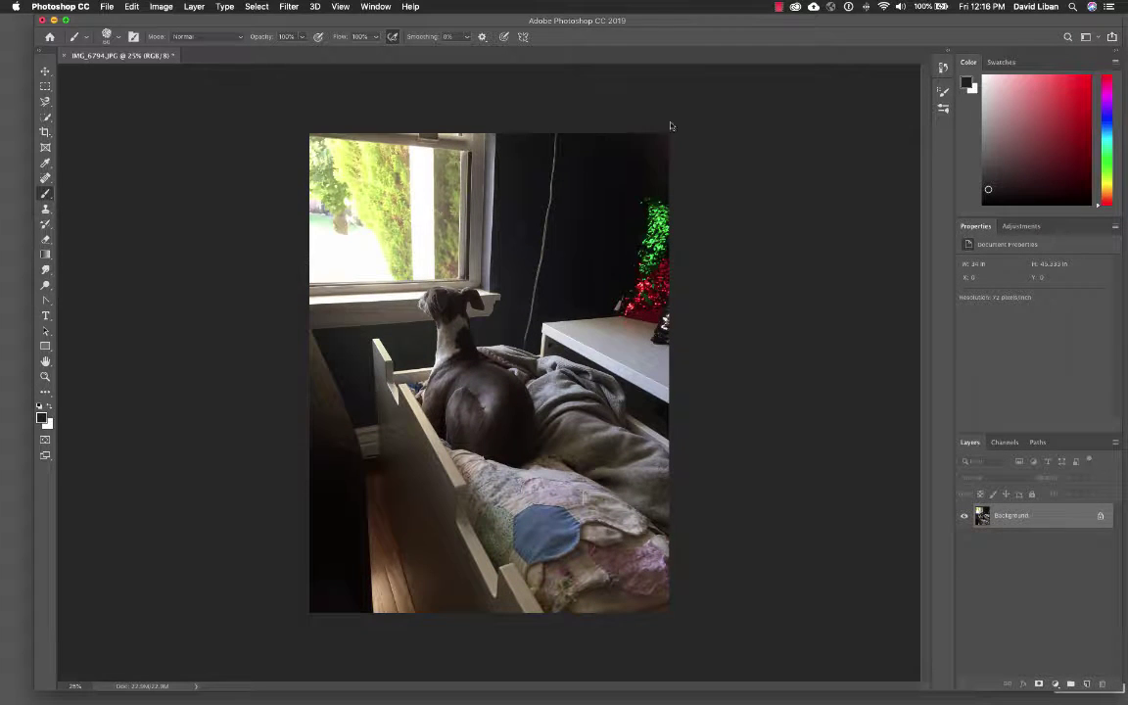
{"action": "mouse_move", "coordinate": [656, 23]}
{"action": "left_mouse_down"}
{"action": "mouse_move", "coordinate": [639, 25]}
{"action": "mouse_move", "coordinate": [649, 26]}
{"action": "left_mouse_up"}
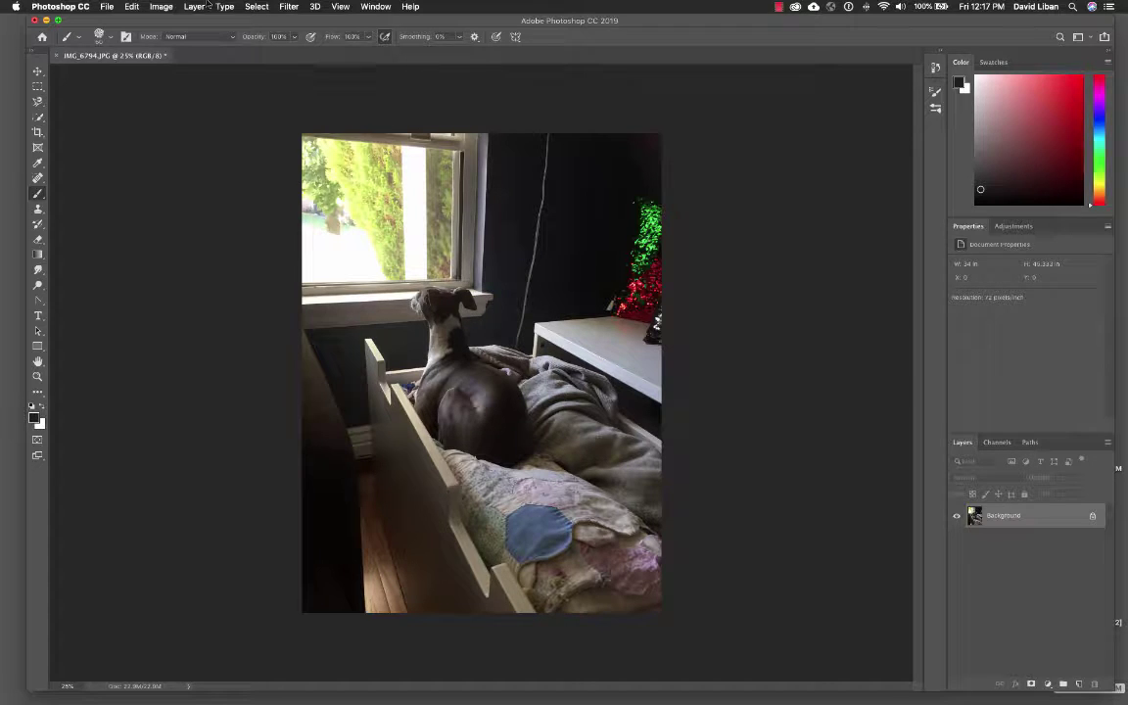
- Begin a new document from the Film & Video presets using the HDTV 1080p format
{"action": "left_click", "coordinate": [107, 6]}
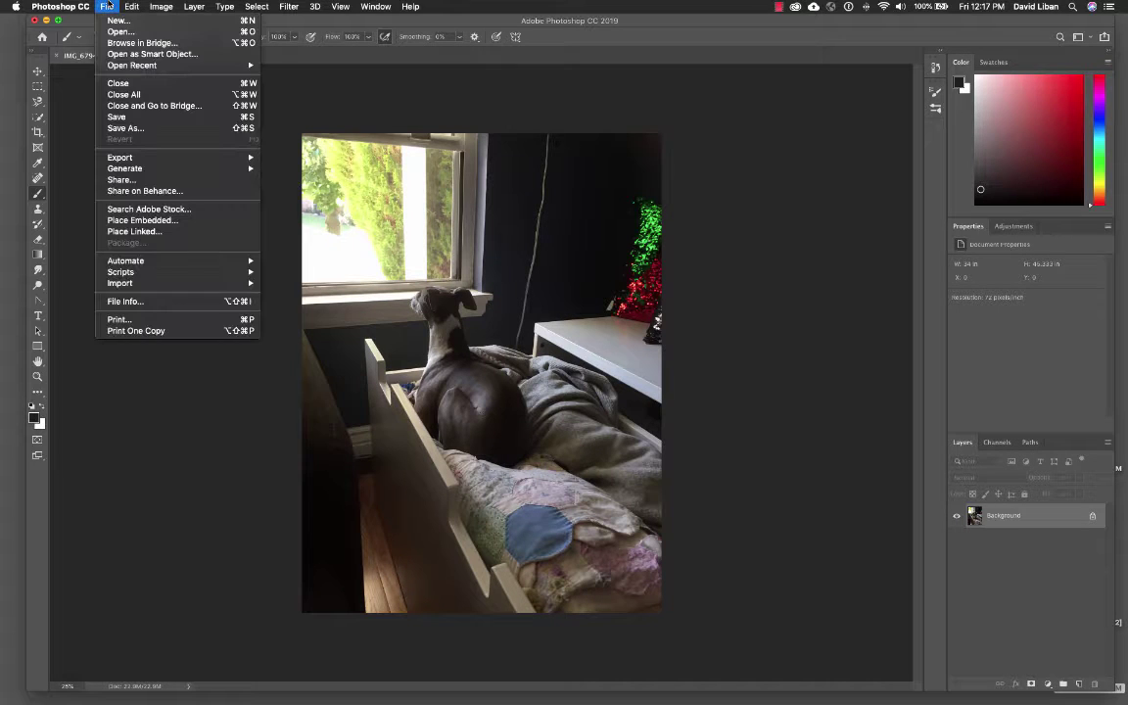
{"action": "left_click", "coordinate": [117, 21]}
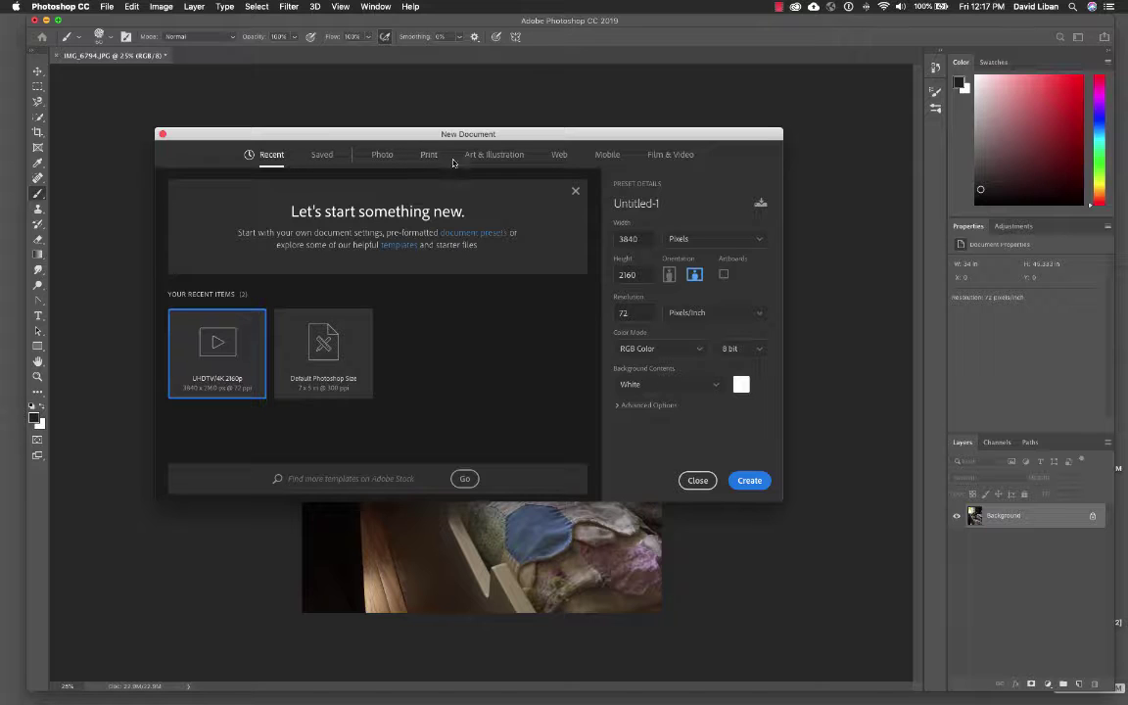
{"action": "left_click", "coordinate": [669, 160]}
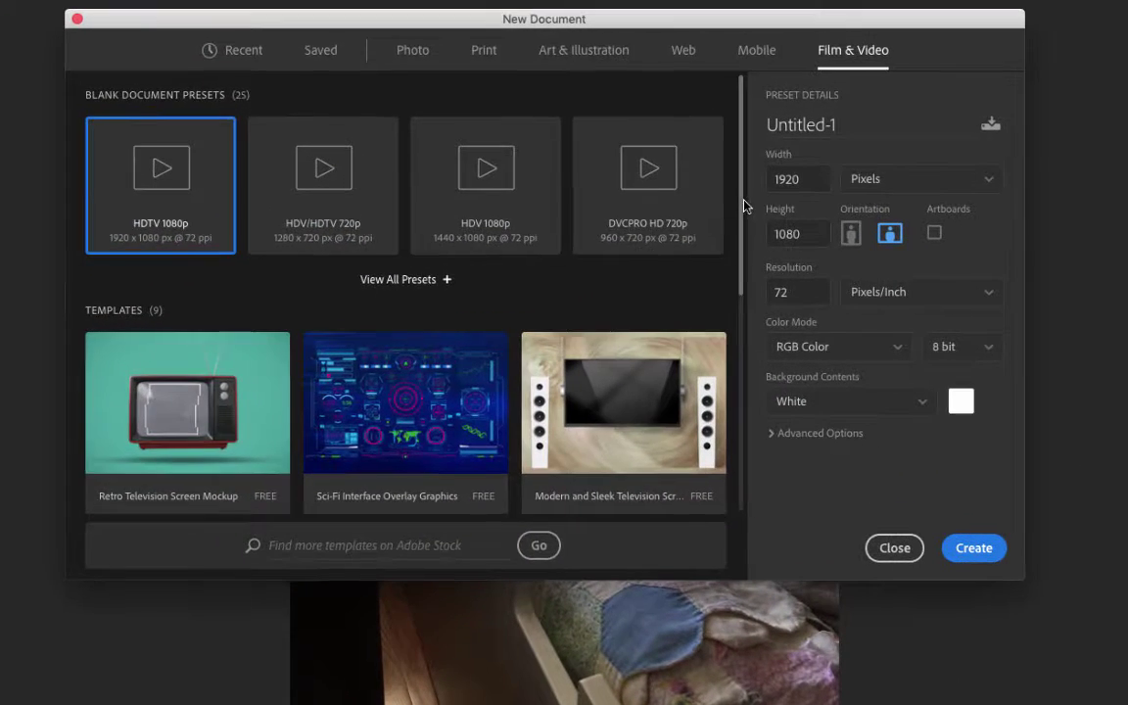
{"action": "left_click_drag", "start_coordinate": [623, 246], "coordinate": [628, 367]}
{"action": "left_click_drag", "start_coordinate": [750, 374], "coordinate": [748, 176]}
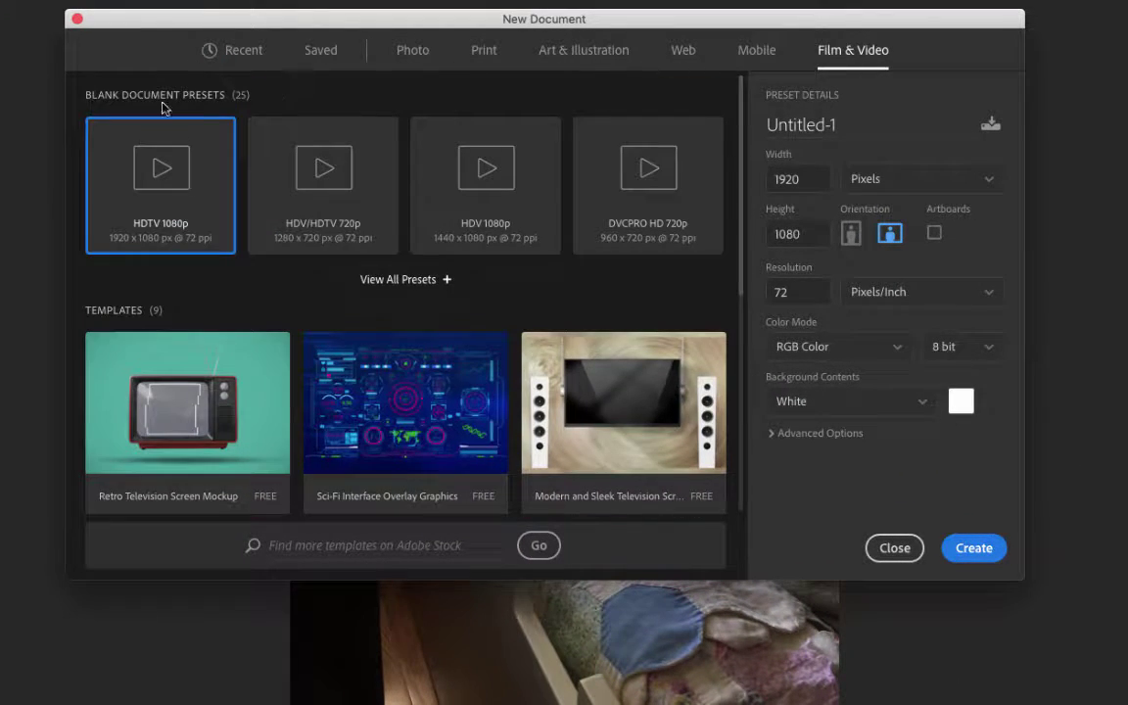
- Examine the width, height and resolution values of the HDTV 1080p preset
{"action": "left_click", "coordinate": [793, 176]}
{"action": "double_click", "coordinate": [793, 176]}
{"action": "key", "text": "Tab"}
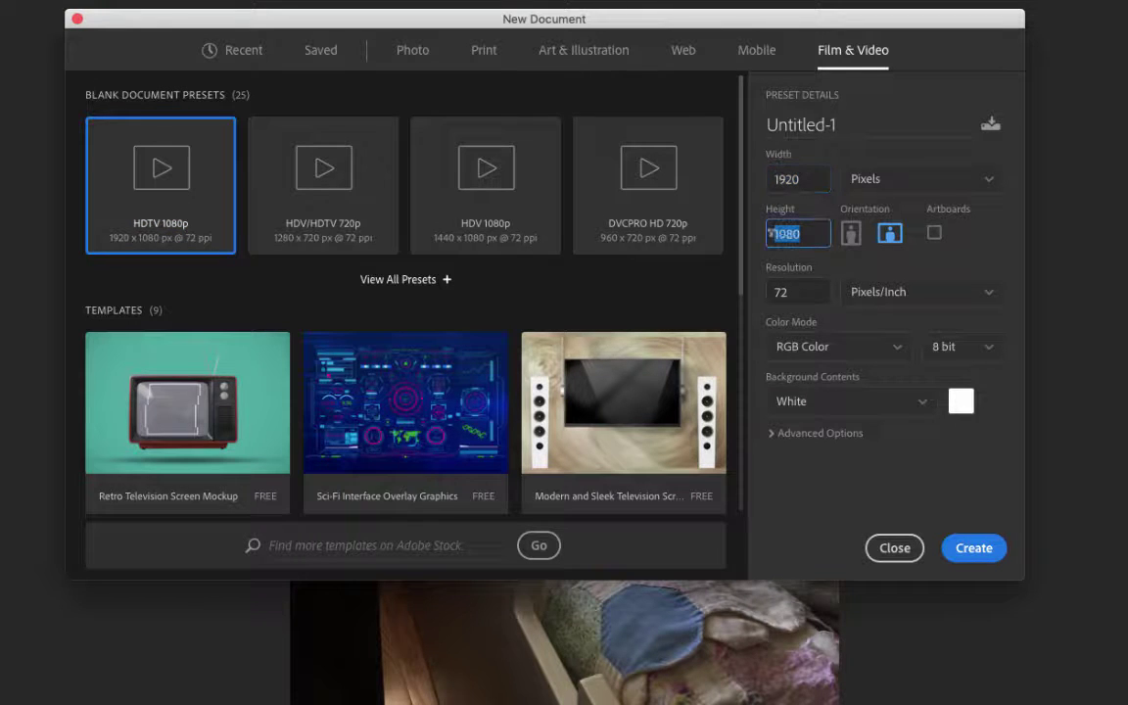
{"action": "double_click", "coordinate": [789, 178]}
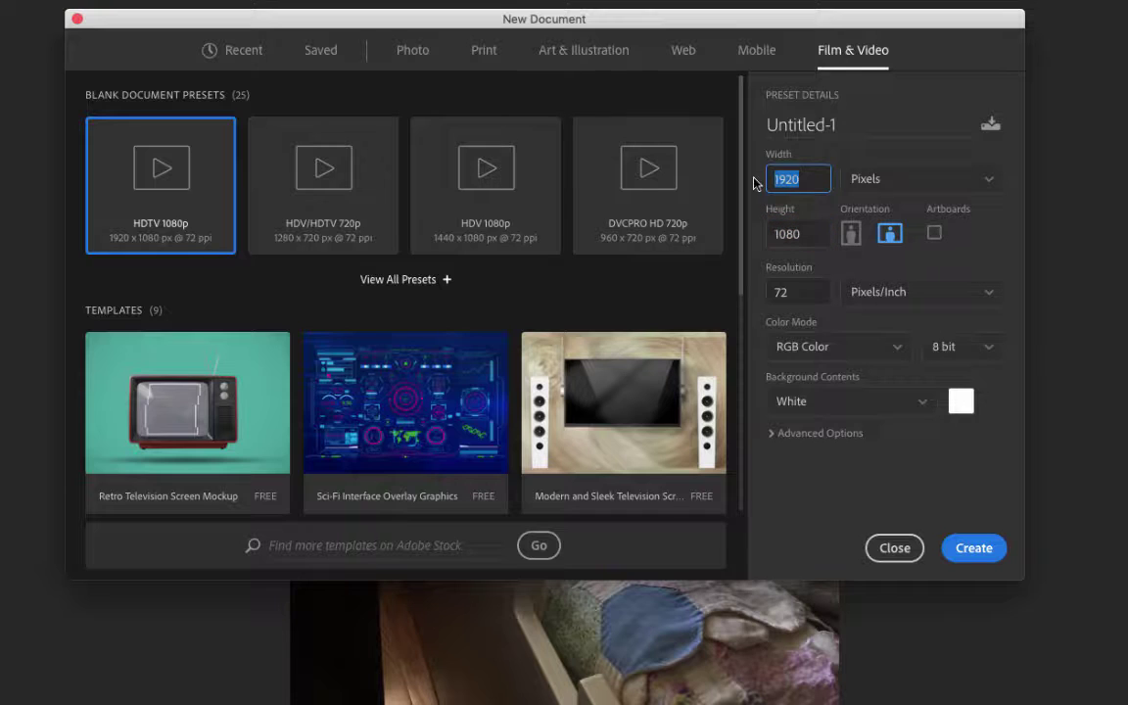
{"action": "key", "text": "Tab"}
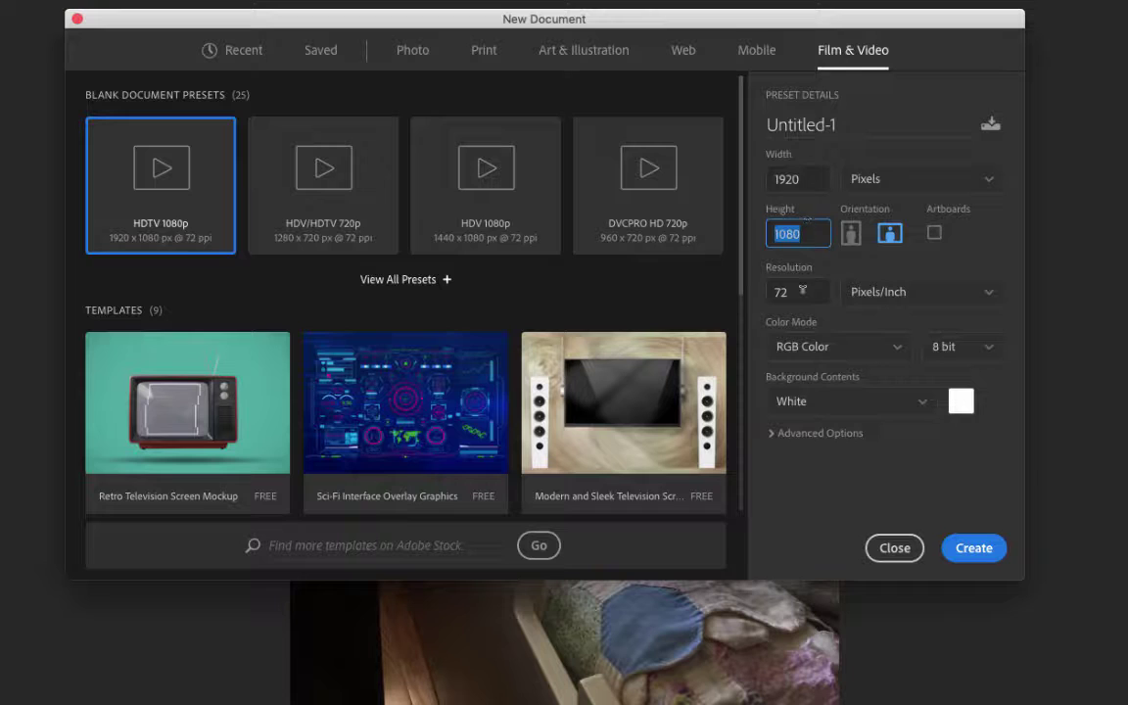
{"action": "key", "text": "Tab"}
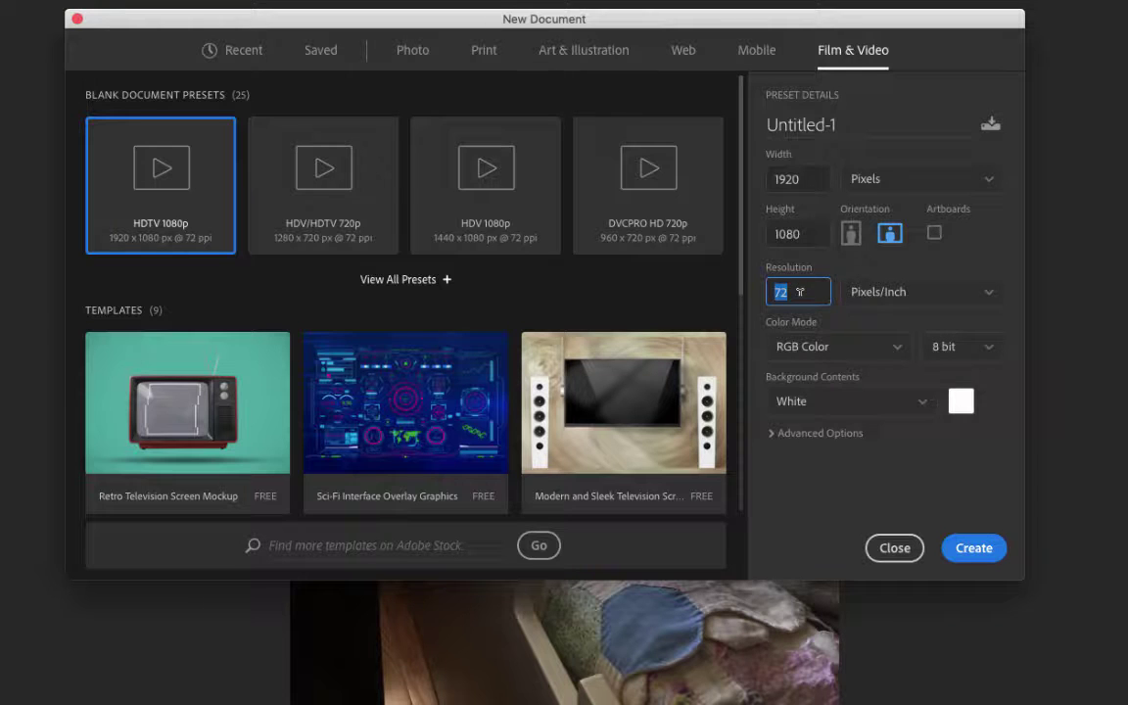
{"action": "left_click", "coordinate": [800, 292]}
{"action": "left_click_drag", "start_coordinate": [800, 291], "coordinate": [761, 299]}
{"action": "left_click", "coordinate": [799, 291]}
{"action": "left_click_drag", "start_coordinate": [799, 291], "coordinate": [763, 299]}
{"action": "key", "text": "Tab"}
- Keep the resolution unit at Pixels/Inch and create the 1920 x 1080 px document
{"action": "left_click", "coordinate": [946, 296]}
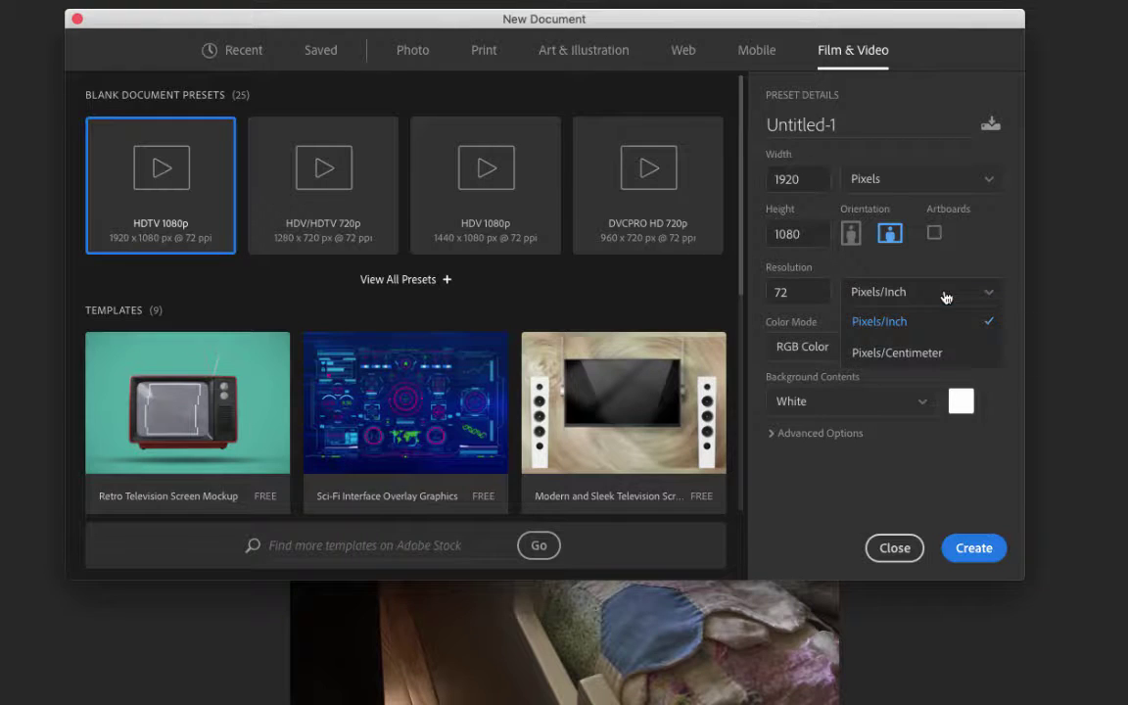
{"action": "left_click", "coordinate": [881, 320]}
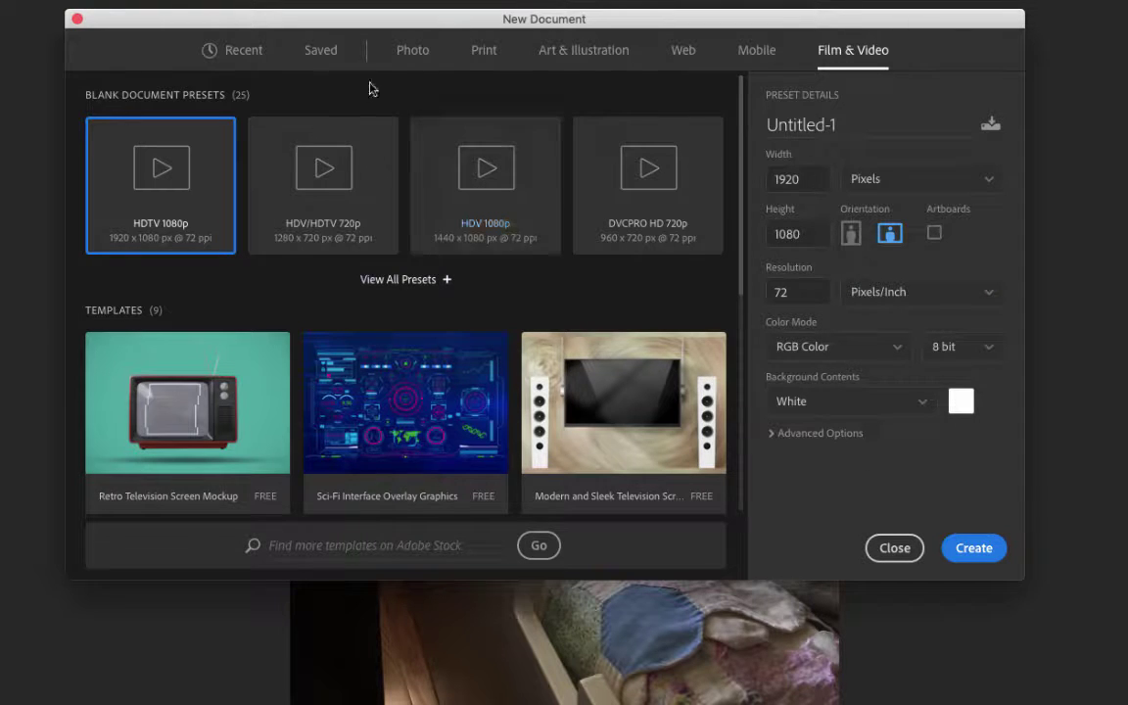
{"action": "left_click", "coordinate": [954, 546]}
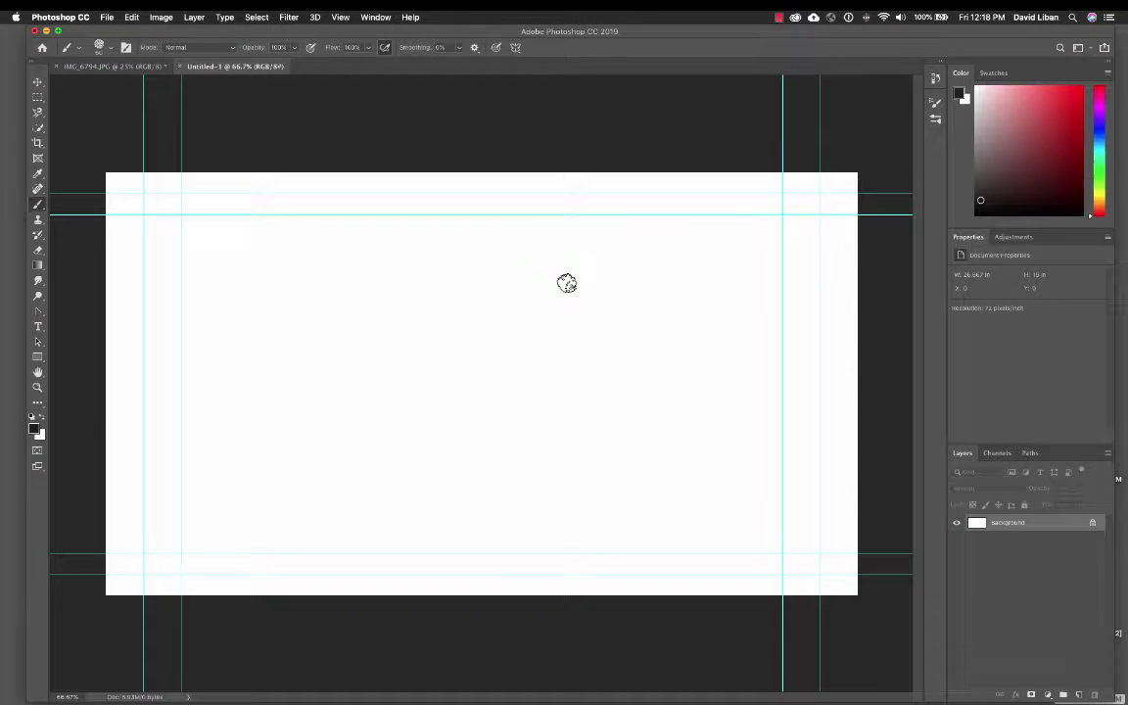
- Activate the Move tool and unlock the Background layer of the new blank document
{"action": "left_click", "coordinate": [37, 81]}
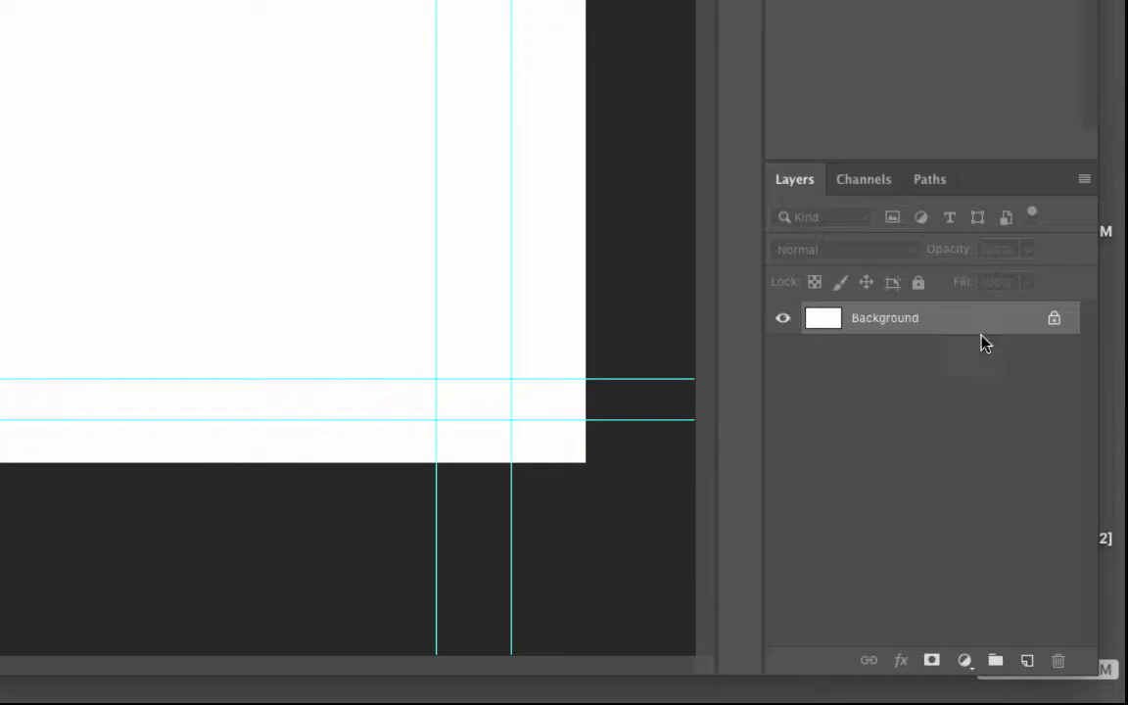
{"action": "left_click", "coordinate": [1054, 317]}
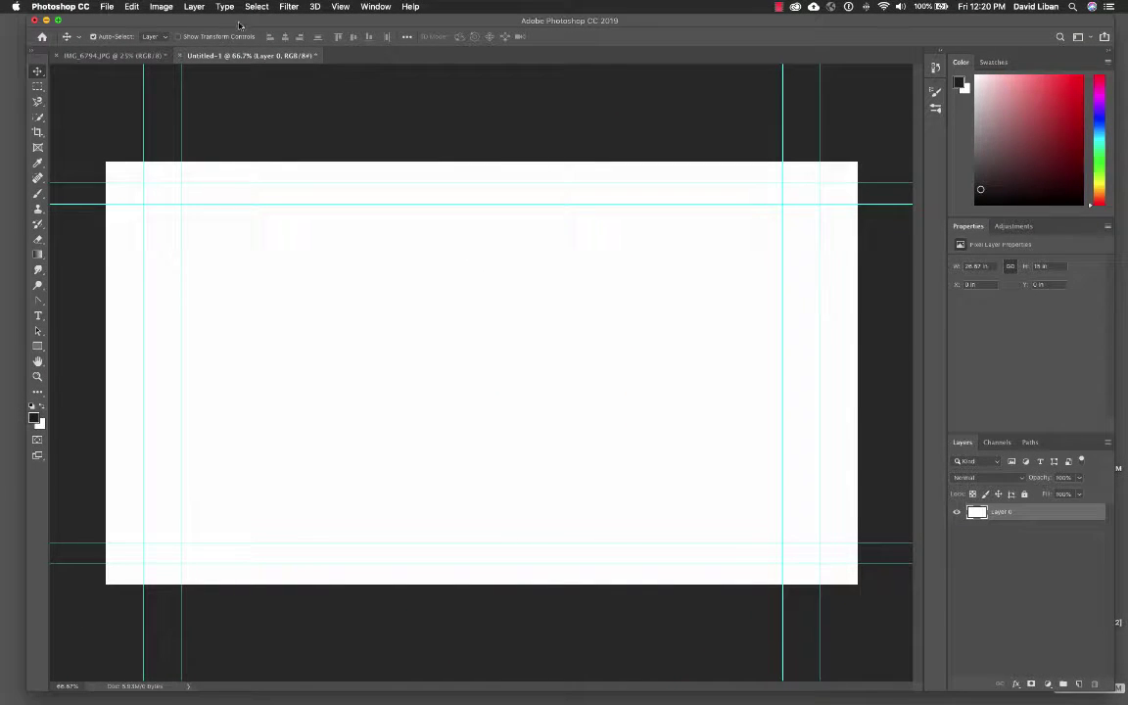
{"action": "mouse_move", "coordinate": [270, 22]}
{"action": "left_mouse_down"}
{"action": "mouse_move", "coordinate": [197, 133]}
{"action": "mouse_move", "coordinate": [105, 22]}
{"action": "mouse_move", "coordinate": [271, 21]}
{"action": "mouse_move", "coordinate": [262, 4]}
{"action": "left_mouse_up"}
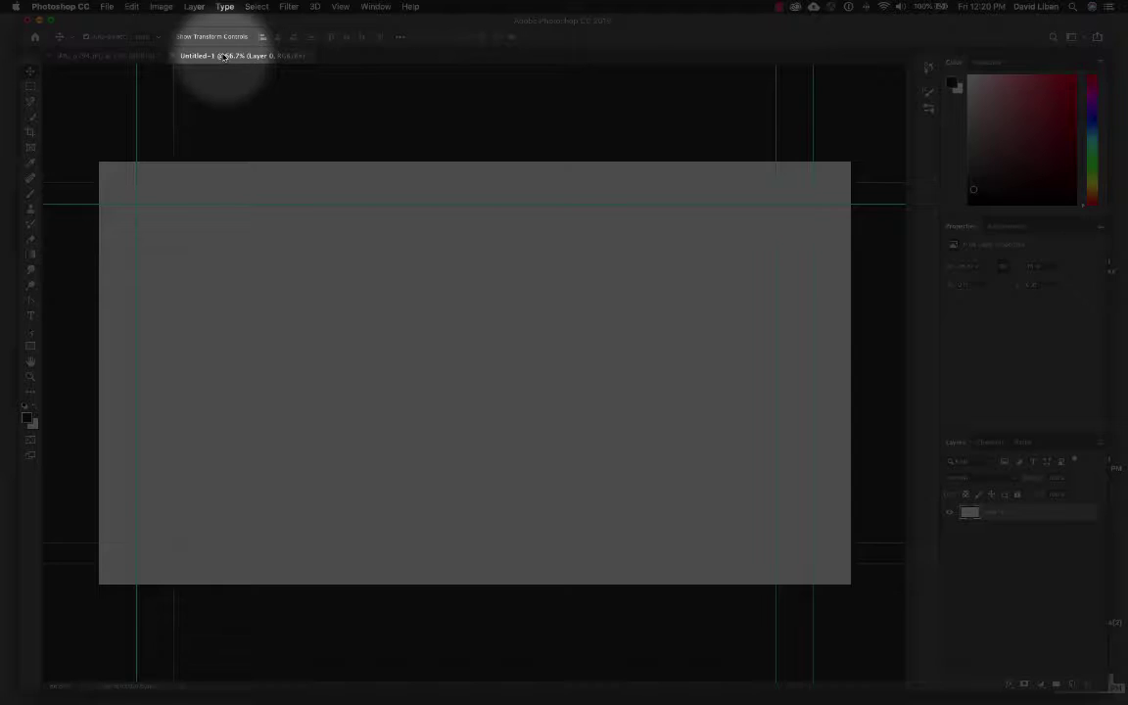
- Switch back and forth between the Untitled-1 document and IMG_6794.JPG to view both, ending on the photo
{"action": "left_click", "coordinate": [98, 55]}
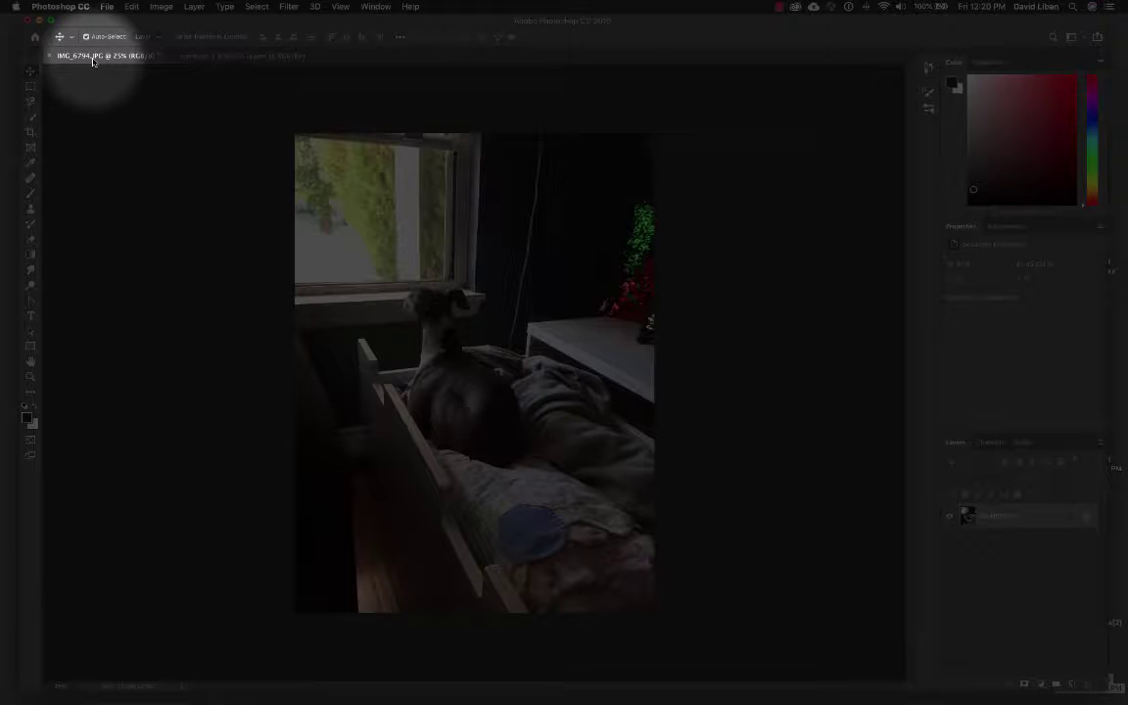
{"action": "left_click", "coordinate": [226, 54]}
{"action": "left_click", "coordinate": [98, 55]}
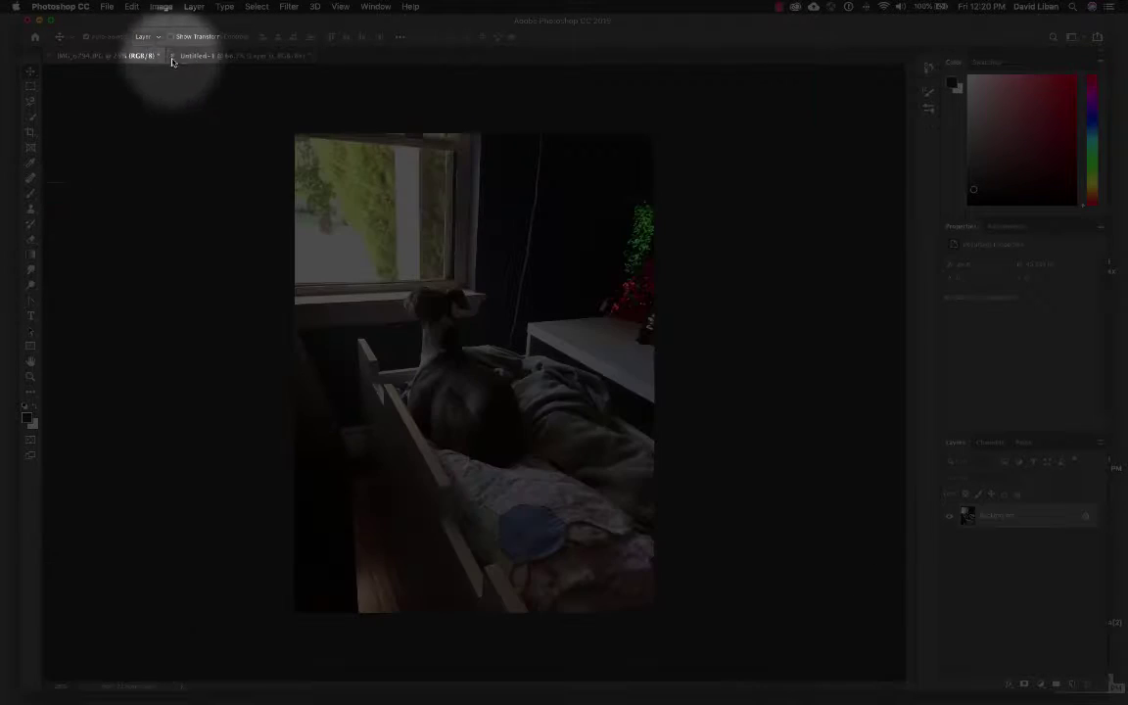
{"action": "left_click", "coordinate": [226, 55]}
{"action": "left_click", "coordinate": [99, 55]}
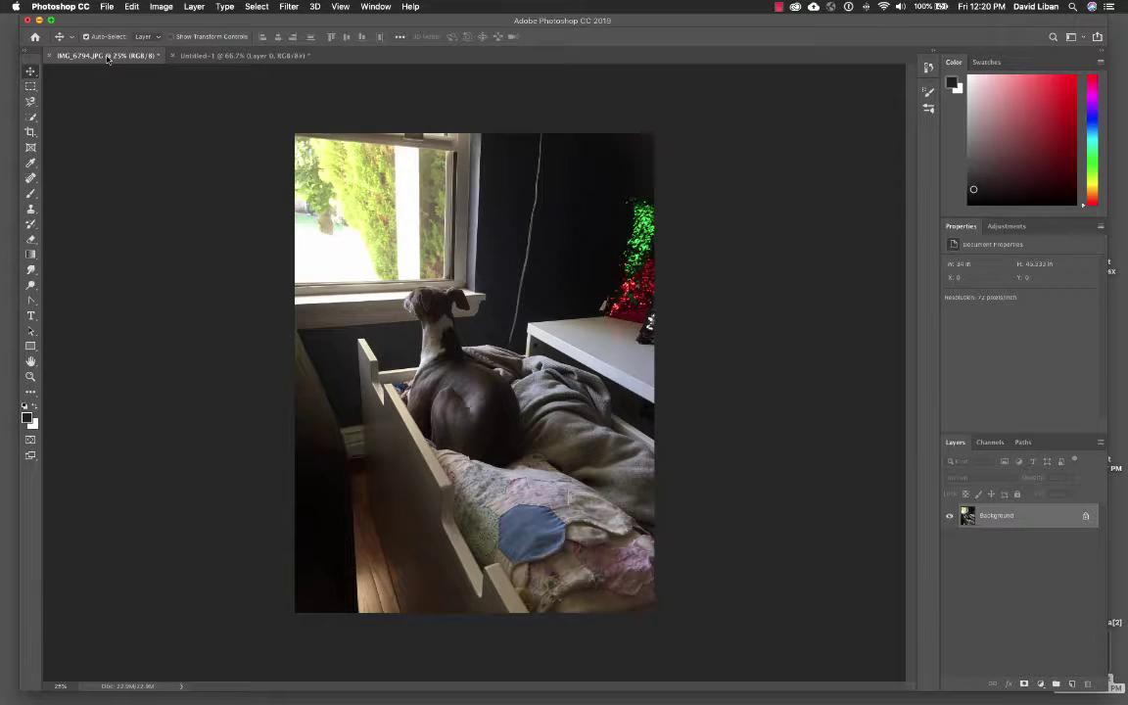
- Float IMG_6794.JPG in its own window and copy its Background layer onto the Untitled-1 canvas
{"action": "left_click_drag", "start_coordinate": [107, 57], "coordinate": [104, 161]}
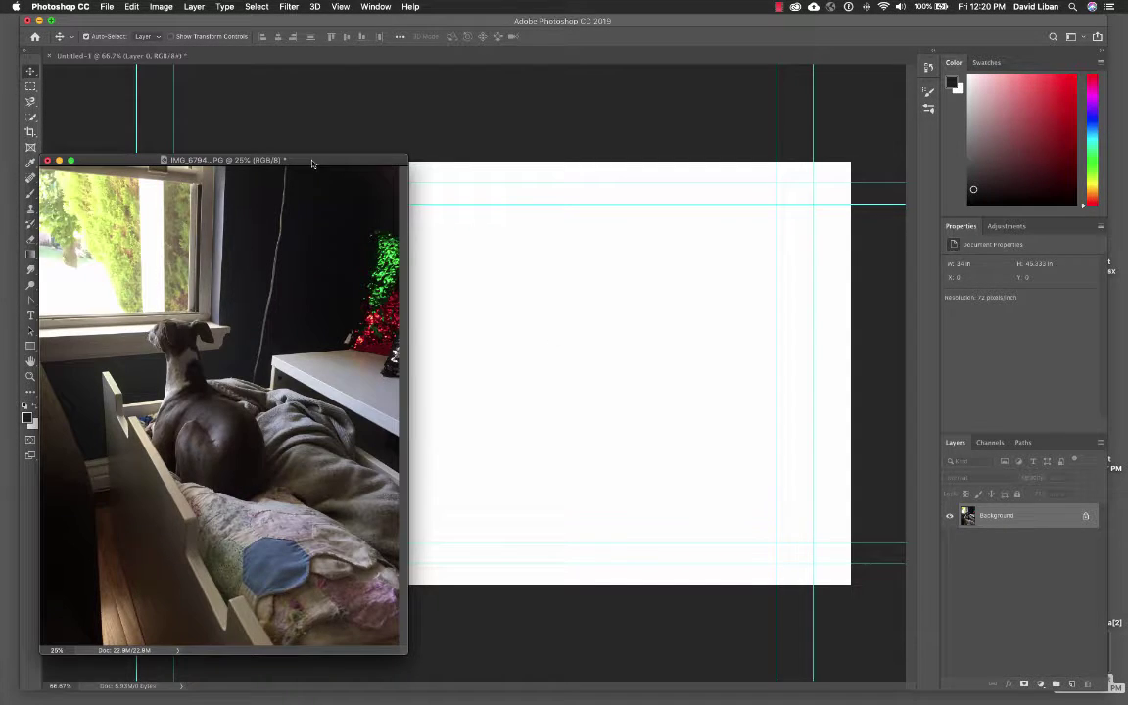
{"action": "left_click_drag", "start_coordinate": [312, 164], "coordinate": [260, 183]}
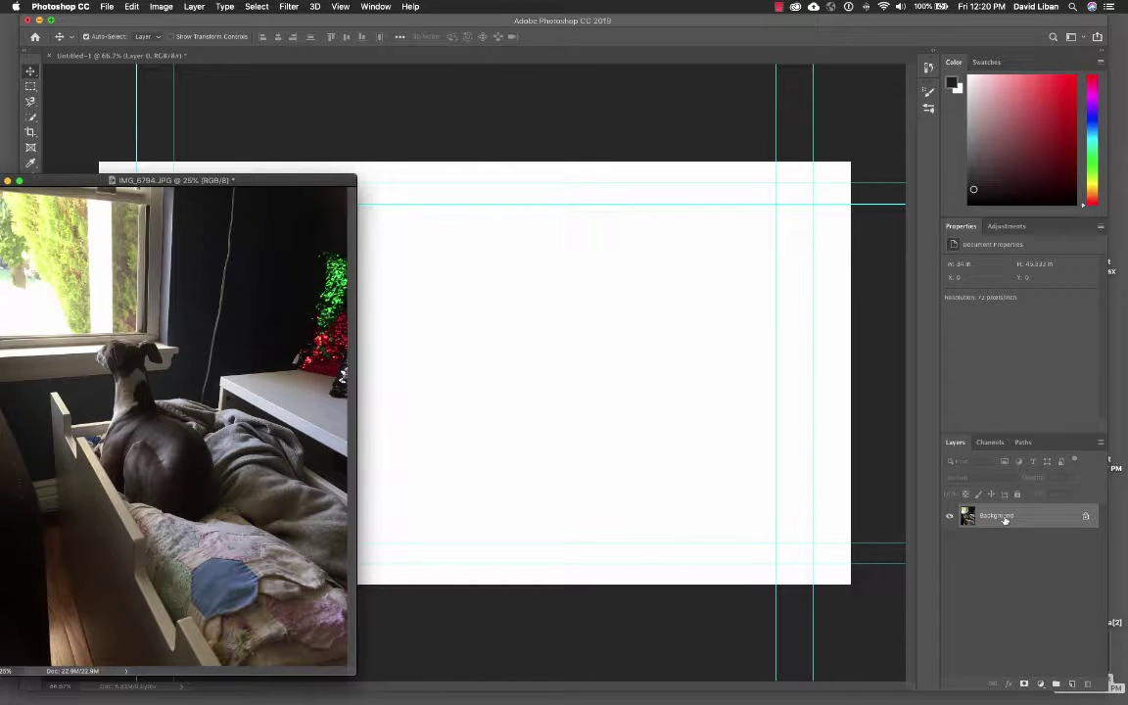
{"action": "left_click_drag", "start_coordinate": [1004, 520], "coordinate": [531, 414]}
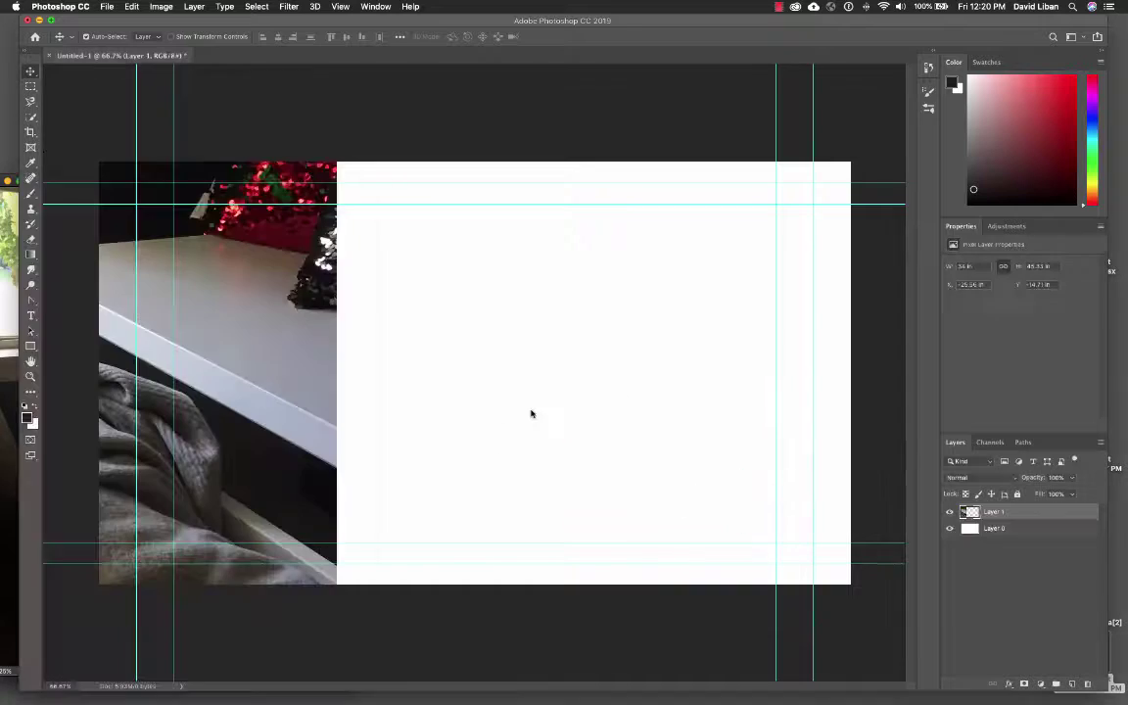
- Bring Untitled-1 to the front and move the photo layer to about X -3.67 in, Y -12.24 in, covering the canvas
{"action": "left_click_drag", "start_coordinate": [242, 325], "coordinate": [741, 354]}
{"action": "left_click", "coordinate": [9, 314]}
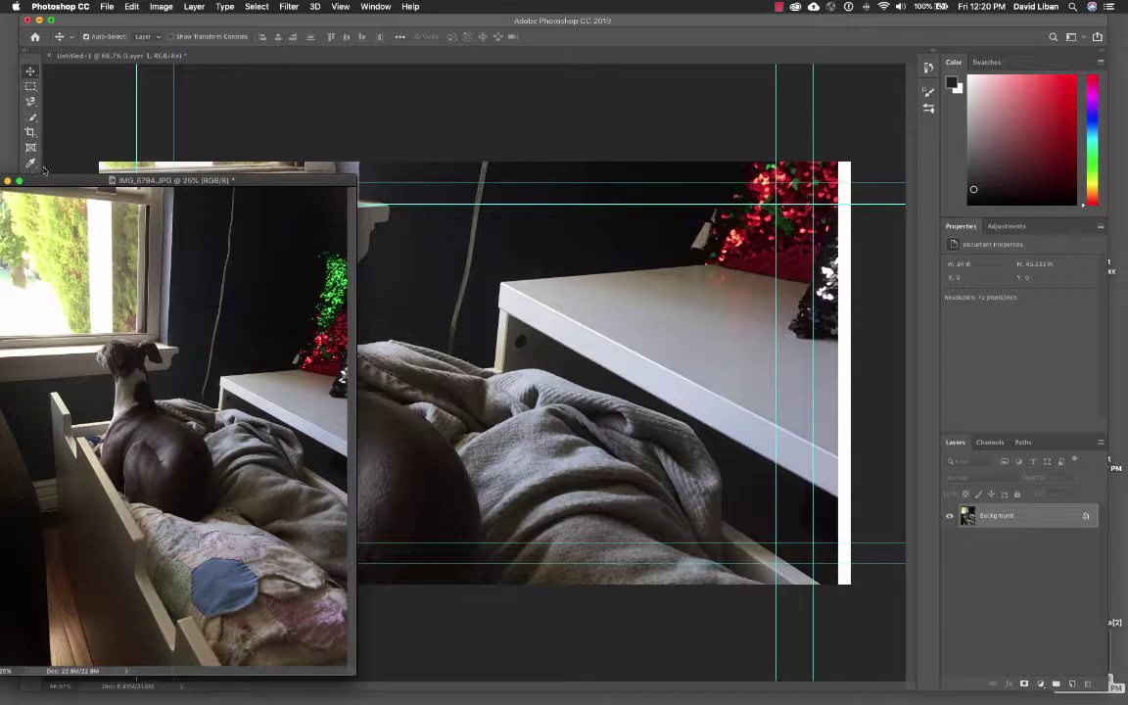
{"action": "left_click_drag", "start_coordinate": [12, 183], "coordinate": [204, 108]}
{"action": "left_click", "coordinate": [203, 102]}
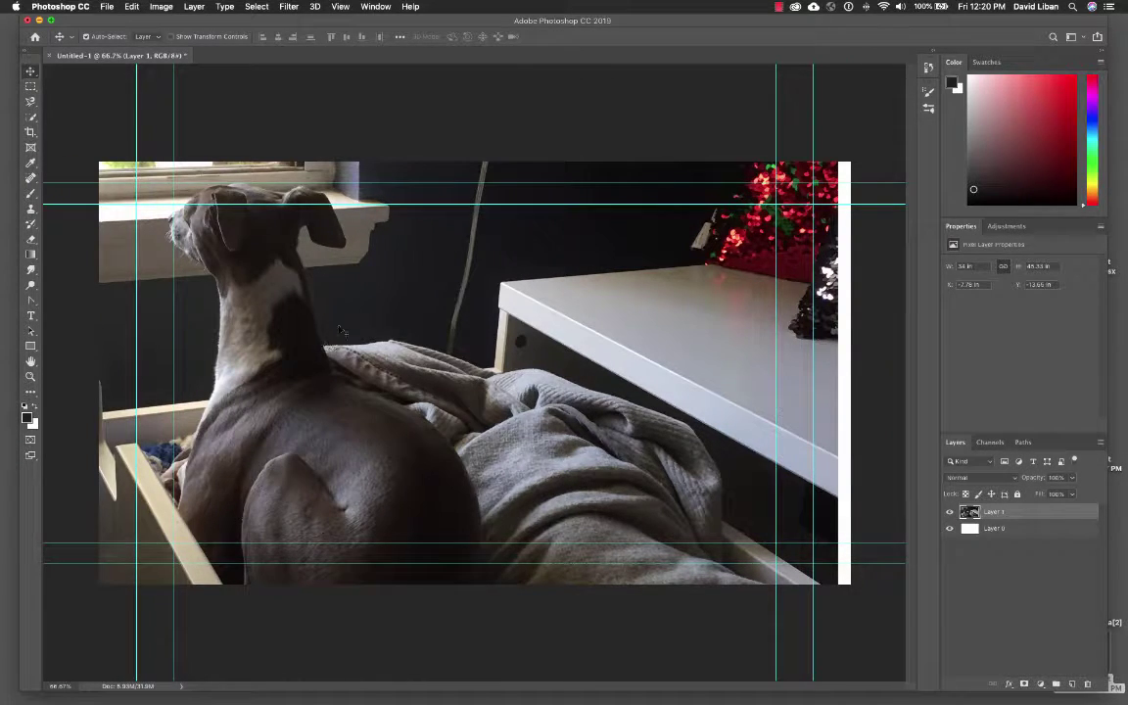
{"action": "left_click_drag", "start_coordinate": [340, 330], "coordinate": [461, 370]}
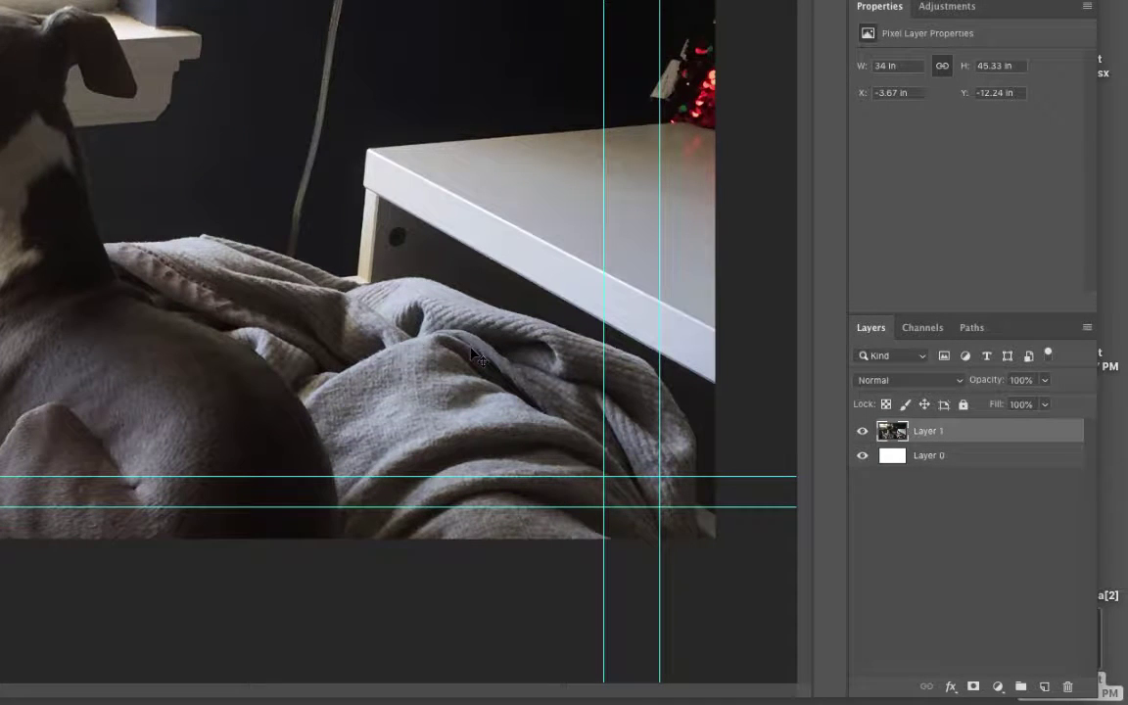
- Start a Free Transform on the dog photo layer and zoom the document out to 25%
{"action": "left_click", "coordinate": [937, 478]}
{"action": "left_click", "coordinate": [934, 436]}
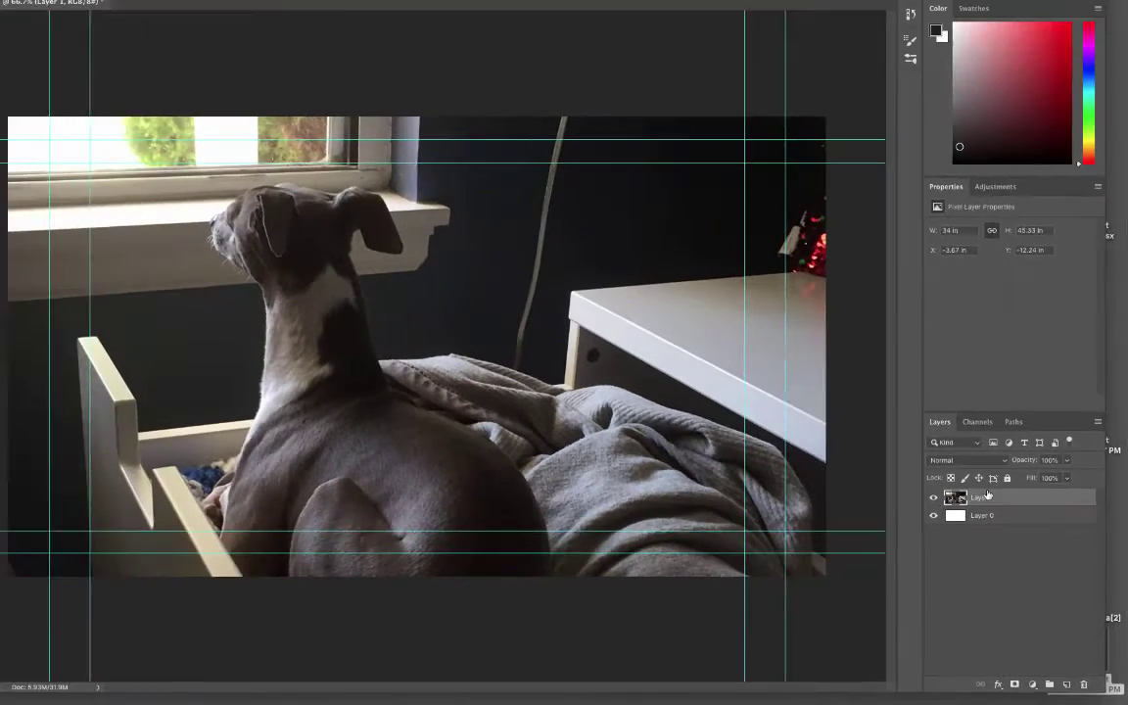
{"action": "left_click", "coordinate": [132, 7]}
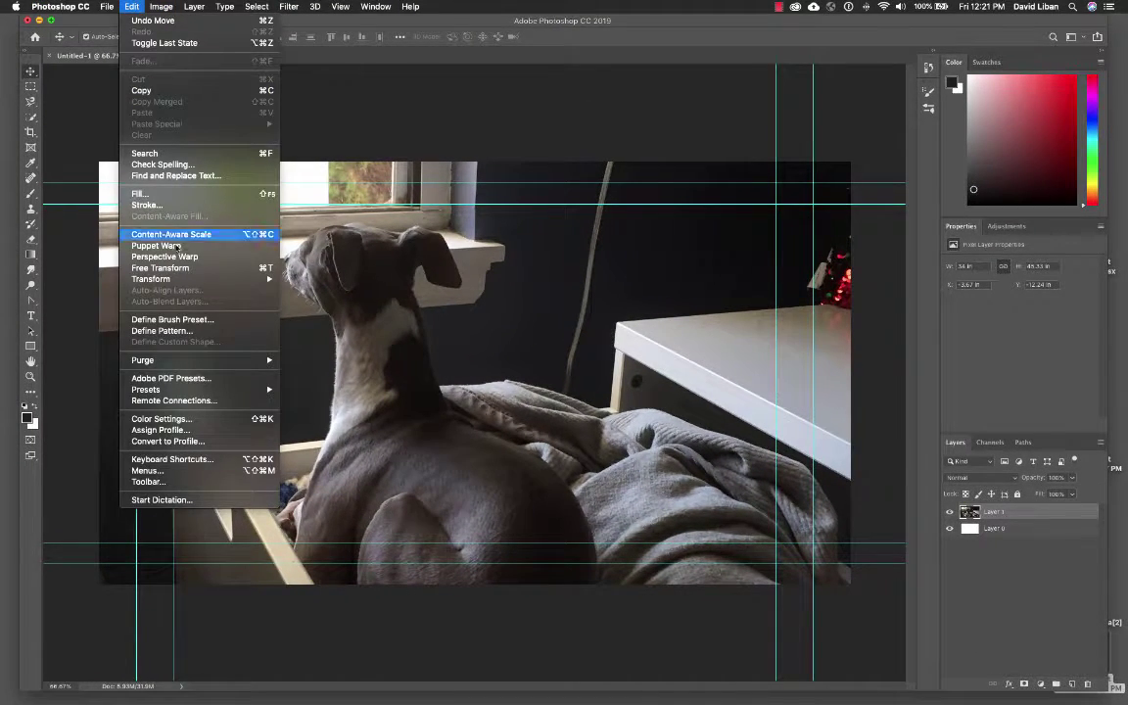
{"action": "mouse_move", "coordinate": [175, 283]}
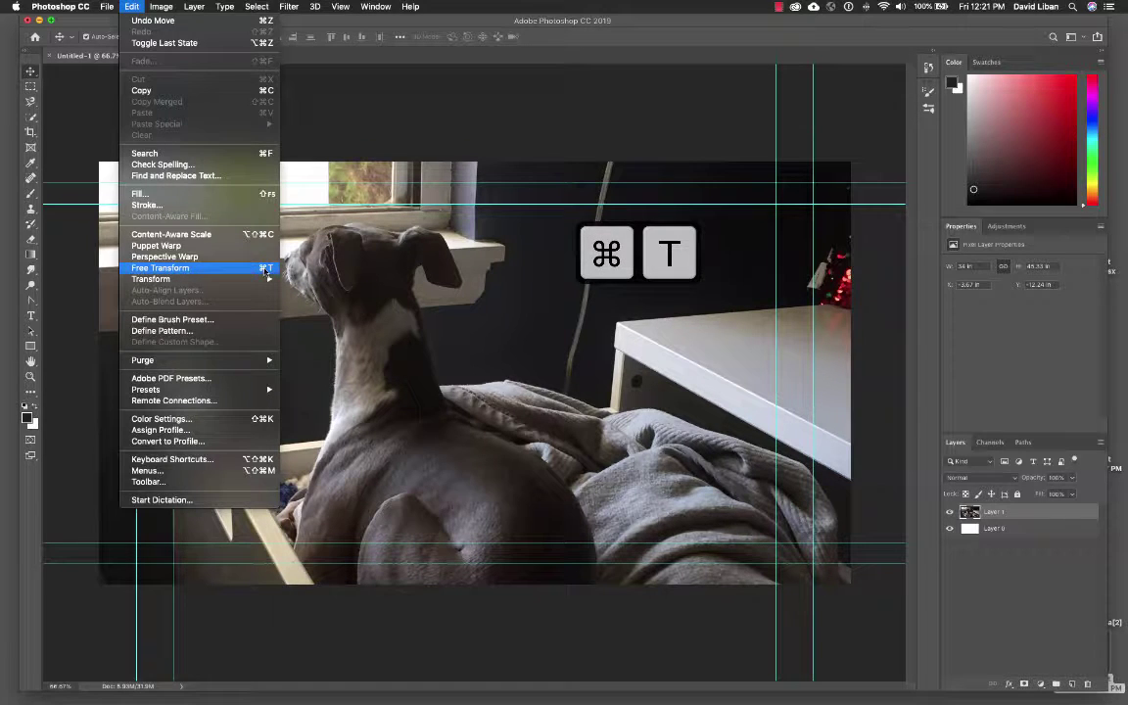
{"action": "left_click", "coordinate": [265, 272]}
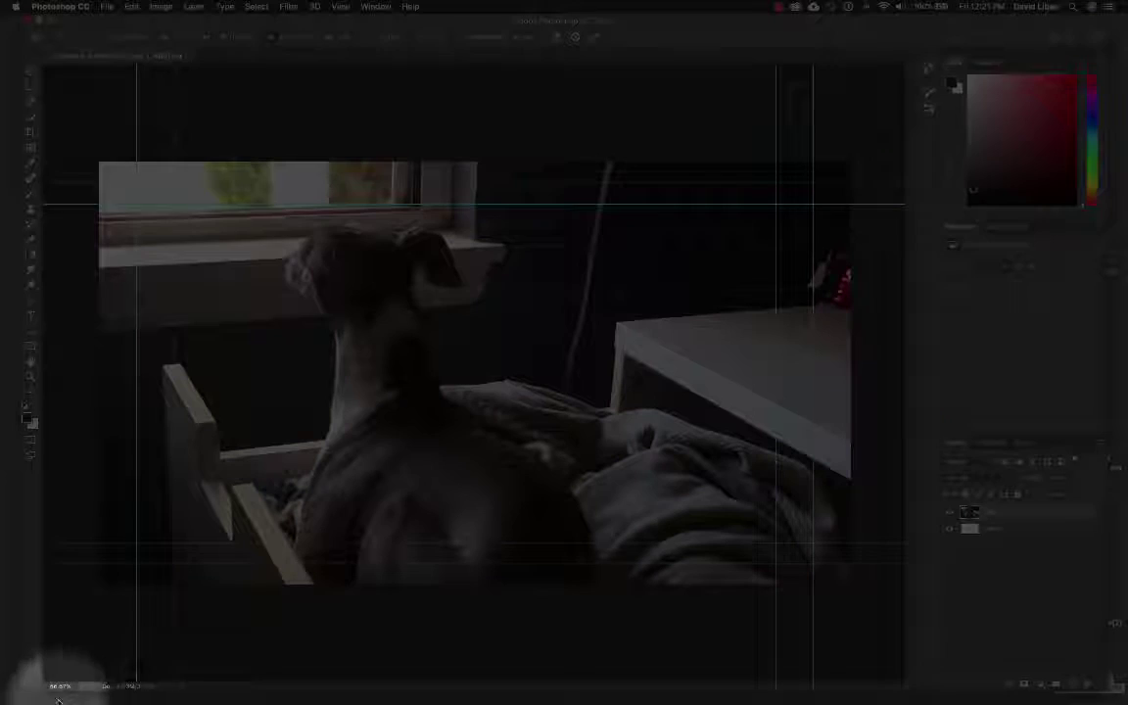
{"action": "double_click", "coordinate": [60, 685]}
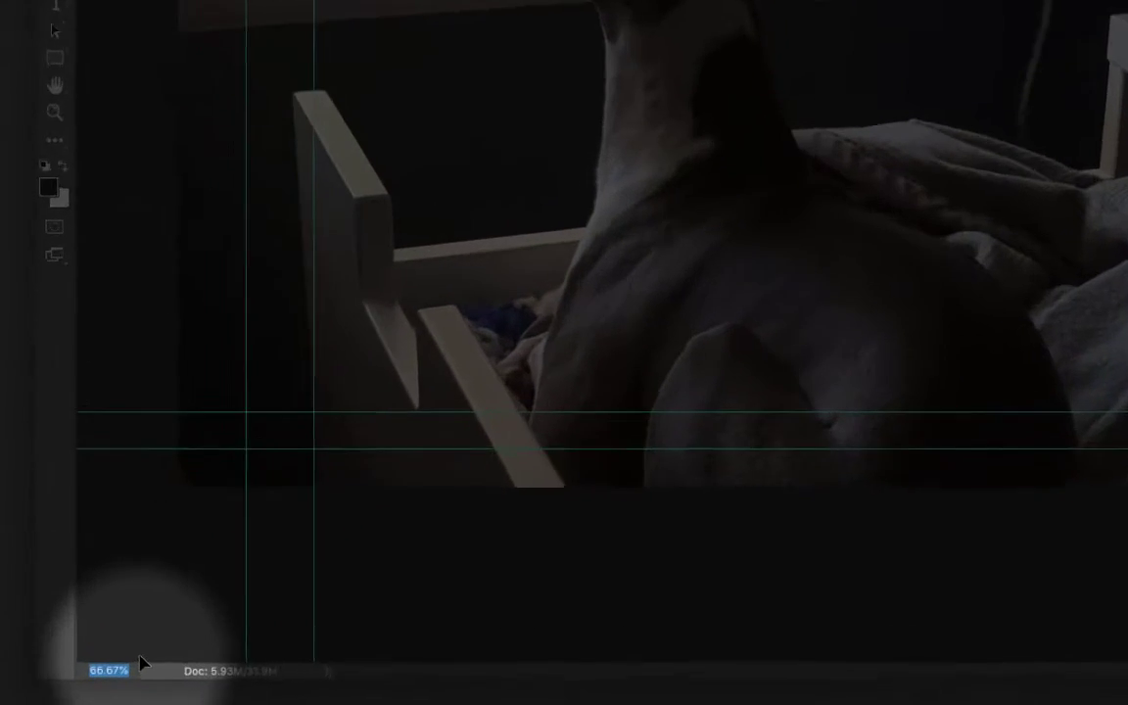
{"action": "type", "text": "25"}
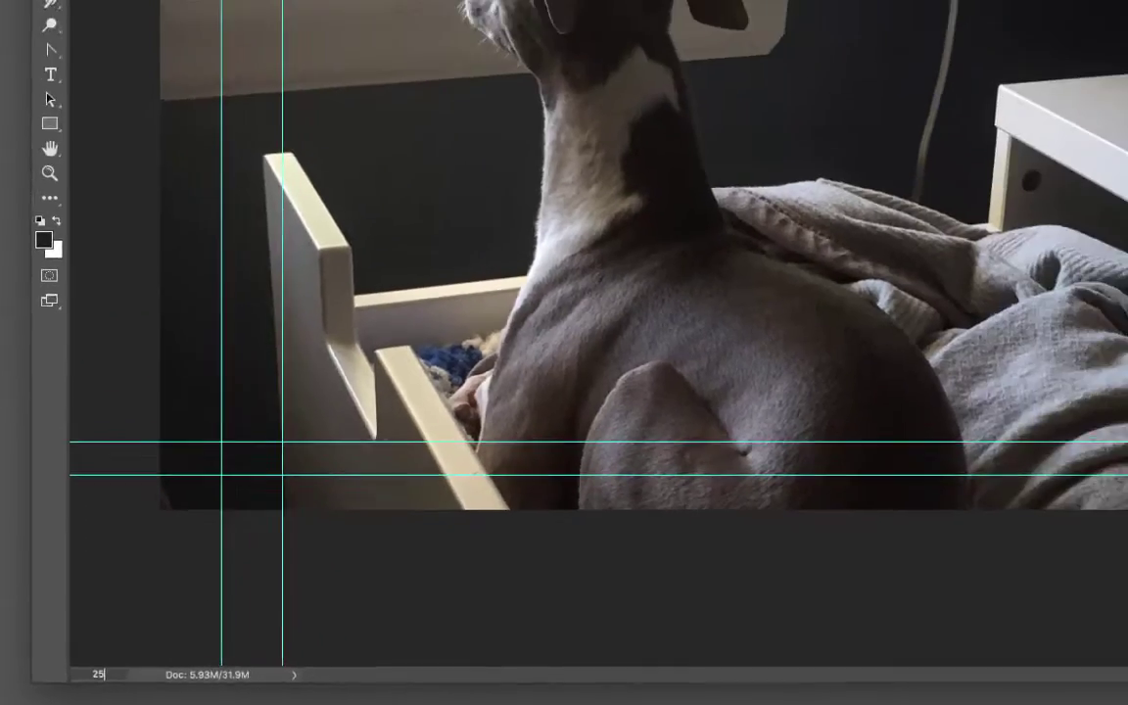
{"action": "key", "text": "Return"}
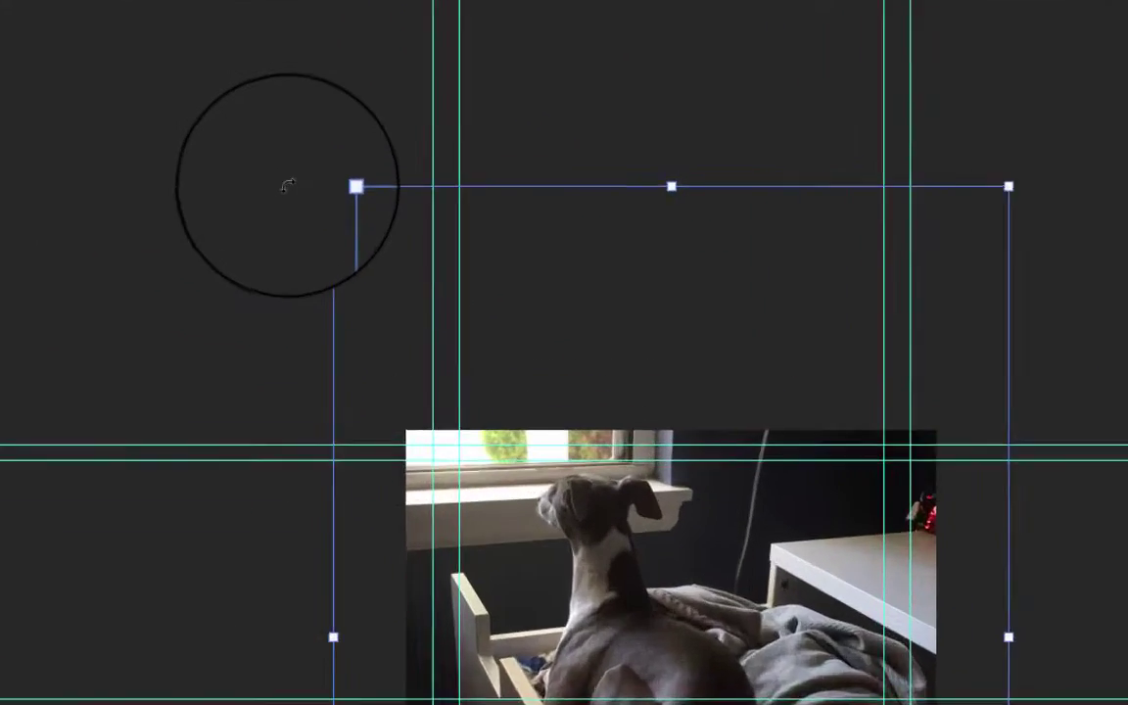
- Scale the photo layer proportionally to about 83%, position it at about X -1.97 in, Y -11.29 in to cover the canvas, and commit the transform
{"action": "left_click_drag", "start_coordinate": [323, 203], "coordinate": [315, 168]}
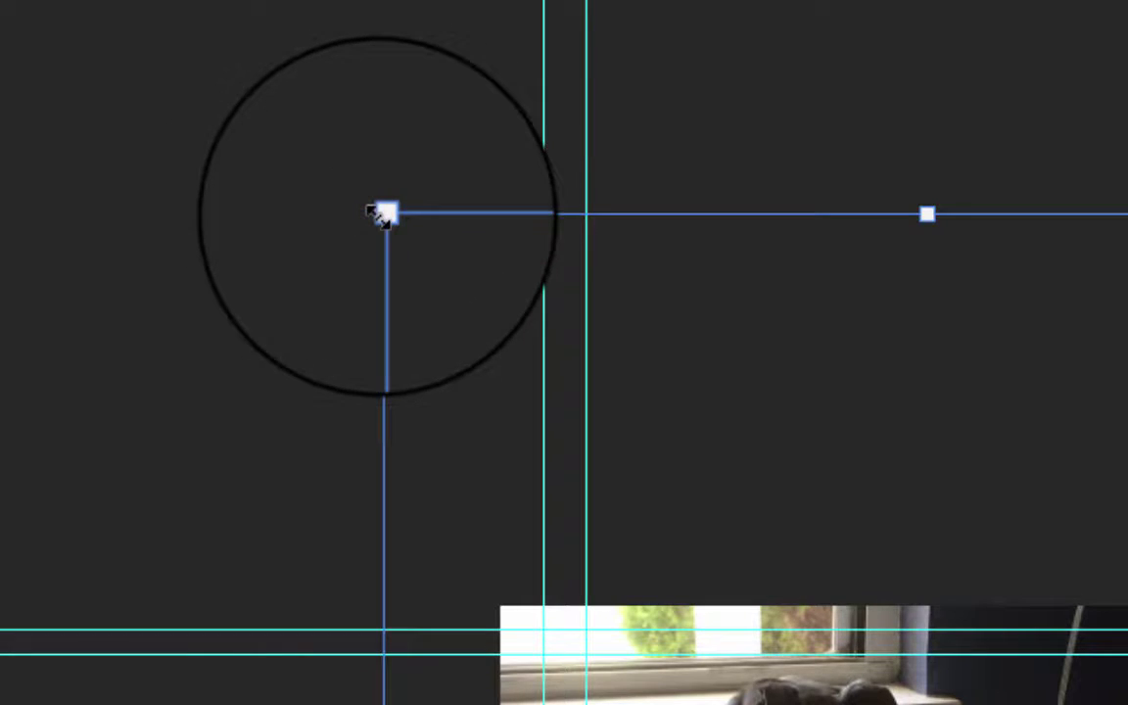
{"action": "left_click_drag", "start_coordinate": [378, 217], "coordinate": [442, 512]}
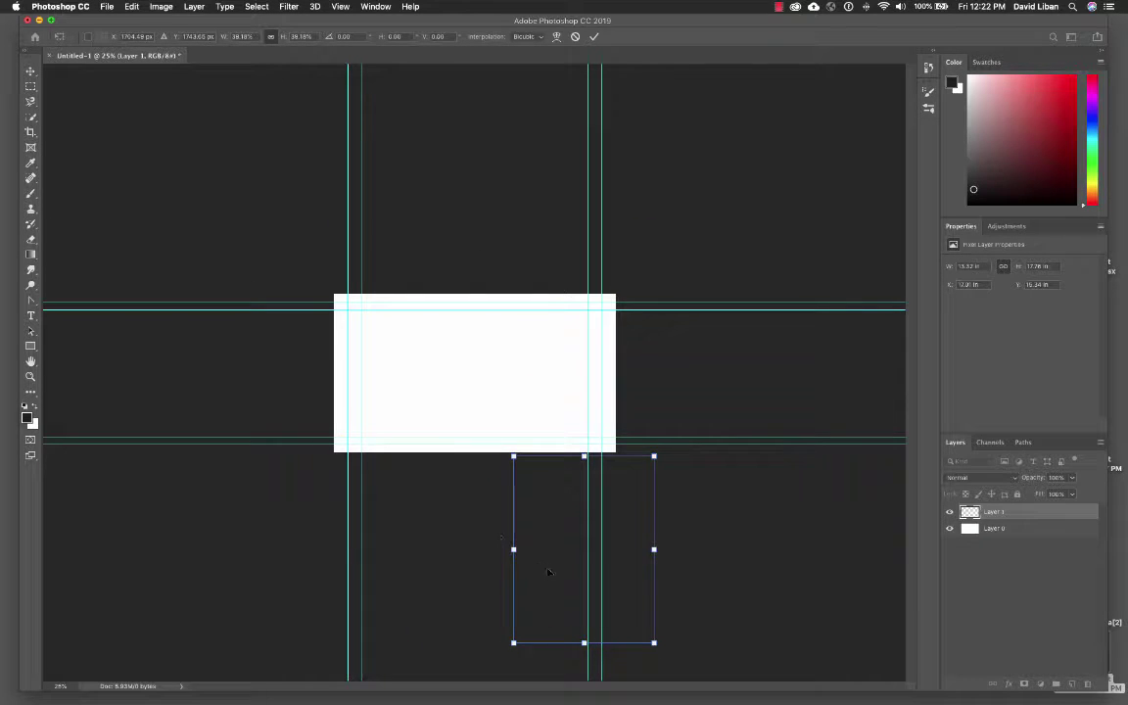
{"action": "left_click_drag", "start_coordinate": [549, 572], "coordinate": [400, 354]}
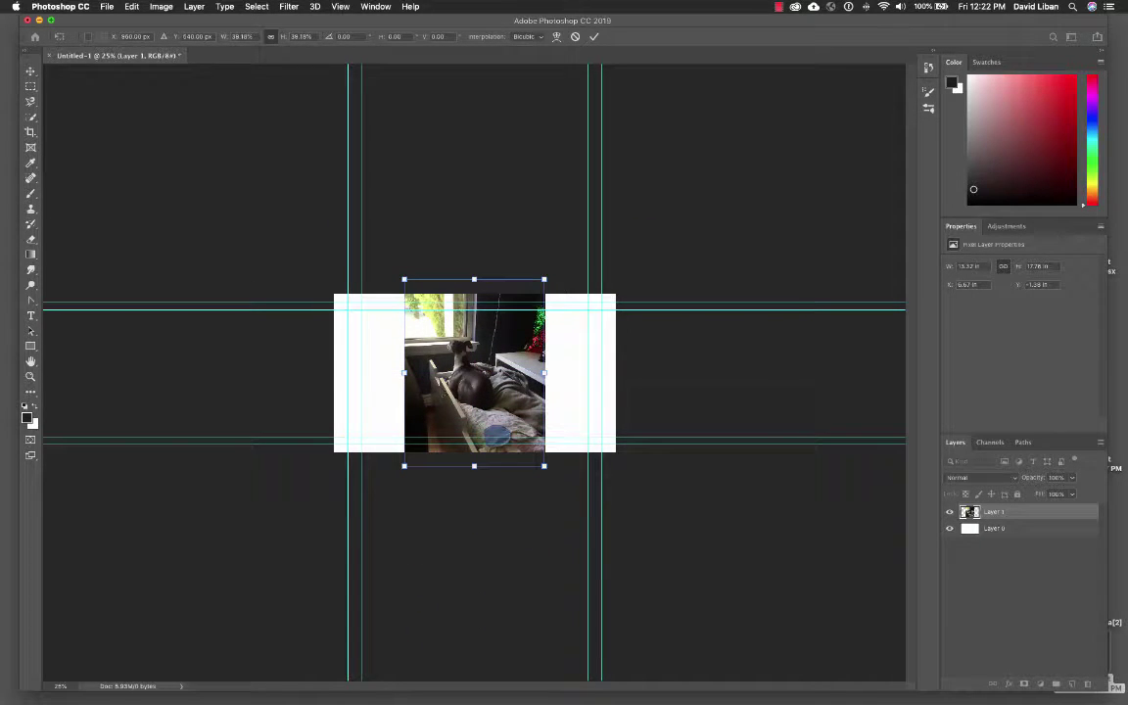
{"action": "left_click_drag", "start_coordinate": [405, 466], "coordinate": [139, 601]}
{"action": "left_click_drag", "start_coordinate": [320, 557], "coordinate": [392, 454]}
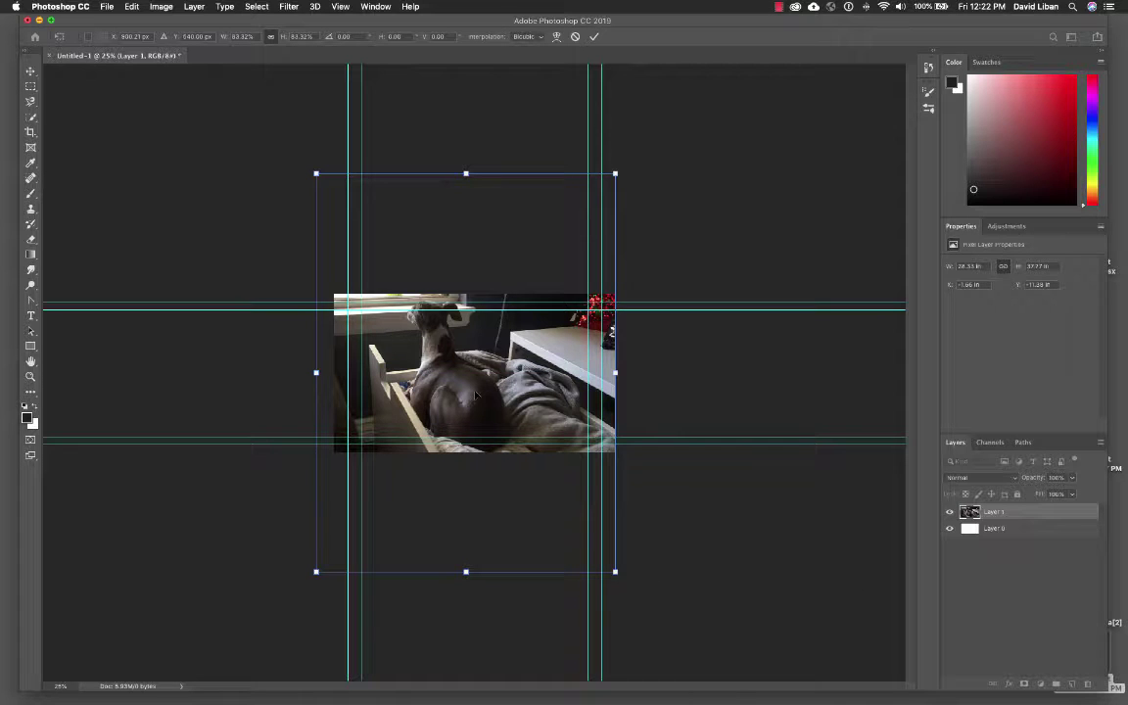
{"action": "key", "text": "Return"}
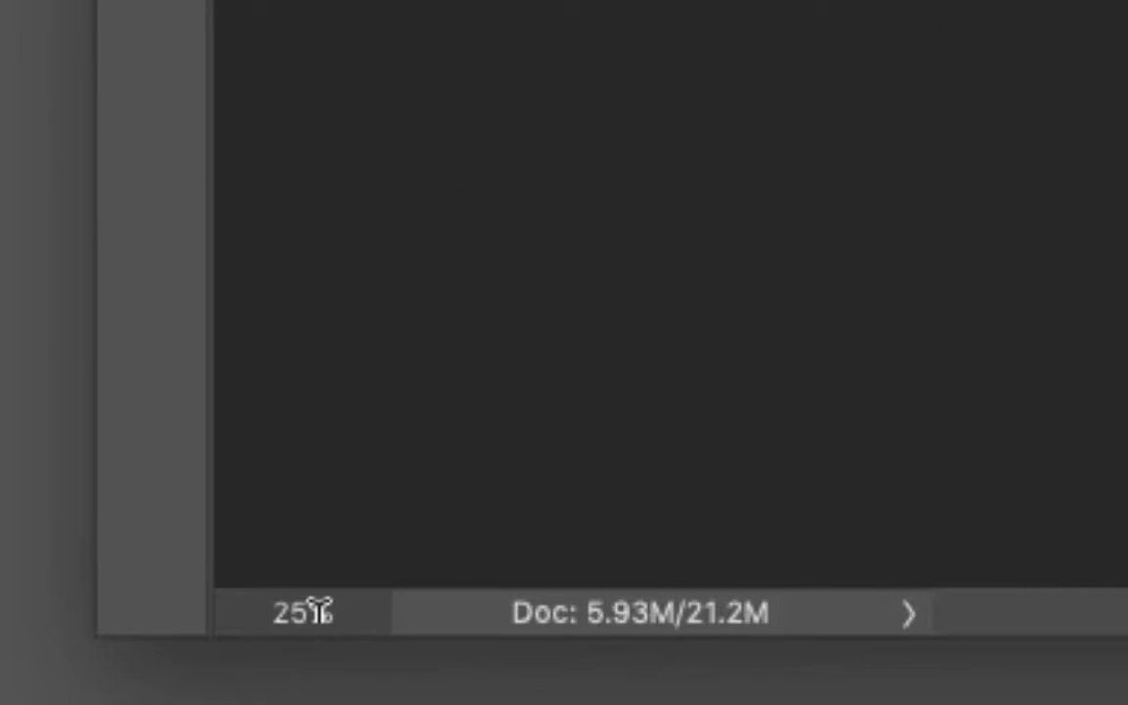
- Zoom the document to 75% and toggle layer visibility off and on to compare the photo with the background
{"action": "left_click", "coordinate": [61, 686]}
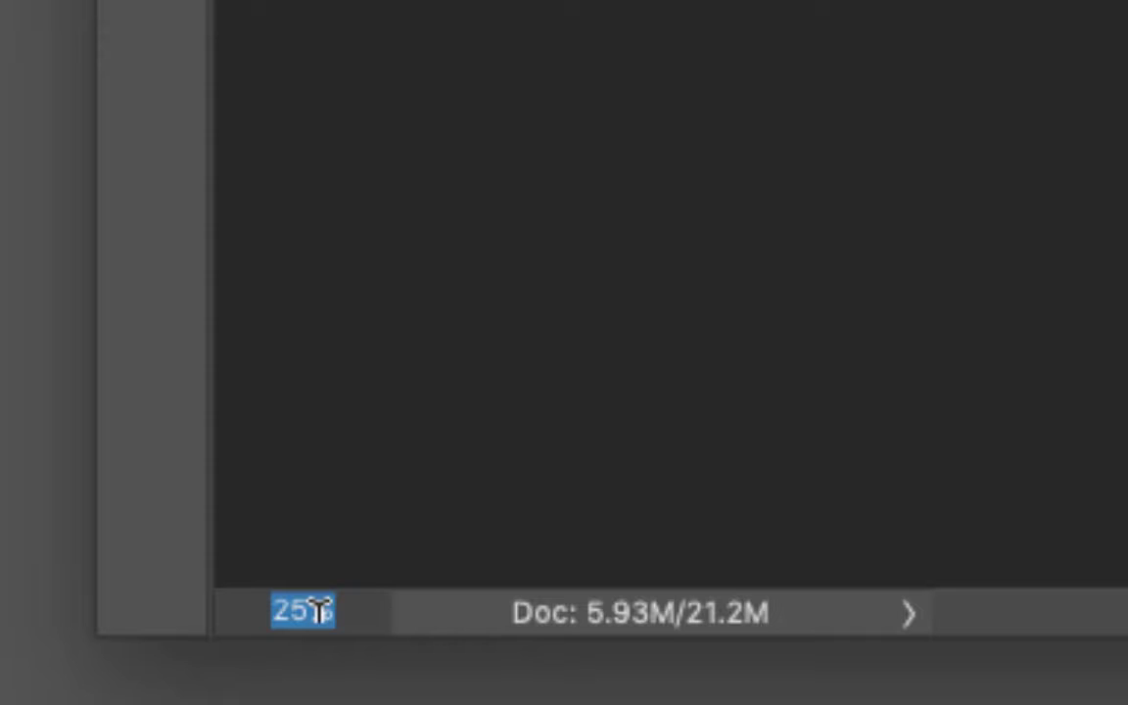
{"action": "type", "text": "75"}
{"action": "key", "text": "Return"}
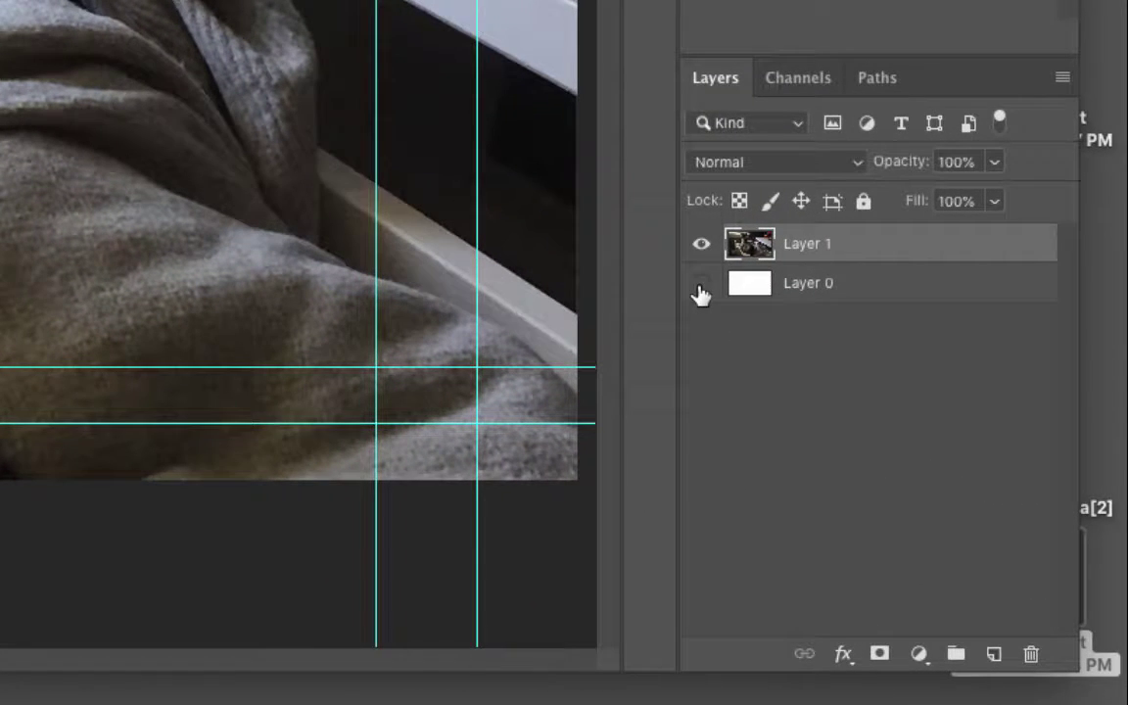
{"action": "left_click", "coordinate": [701, 245]}
{"action": "left_click", "coordinate": [701, 245]}
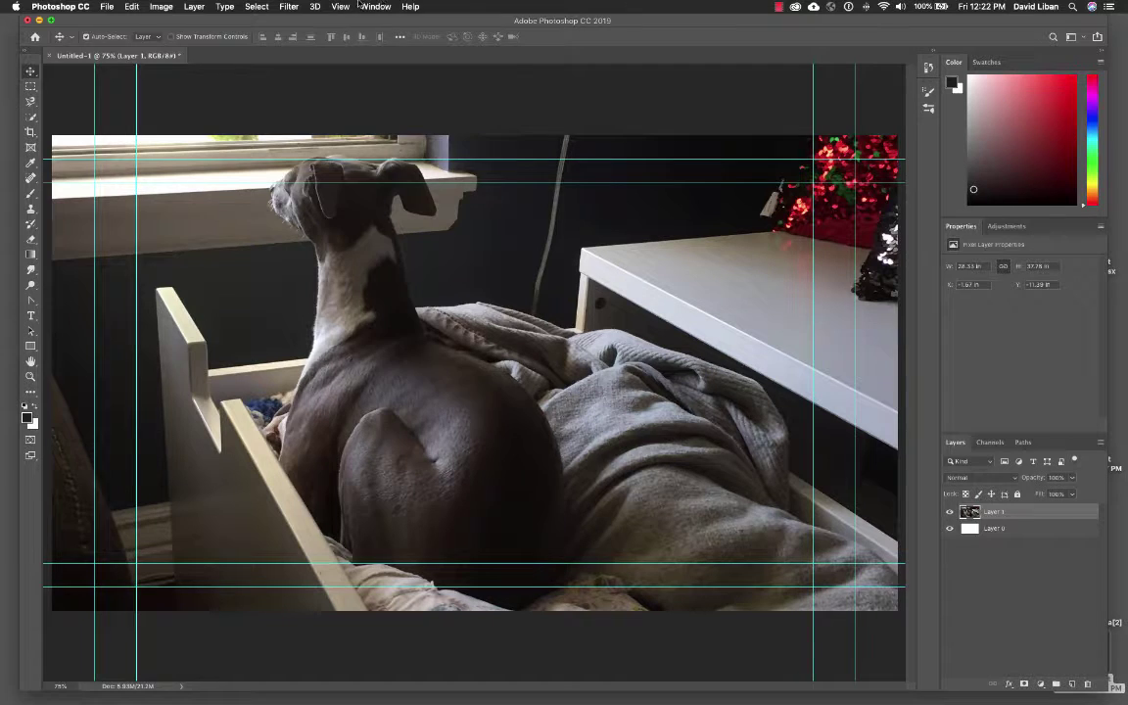
- Switch the workspace from Essentials to Graphic and Web
{"action": "left_click", "coordinate": [375, 6]}
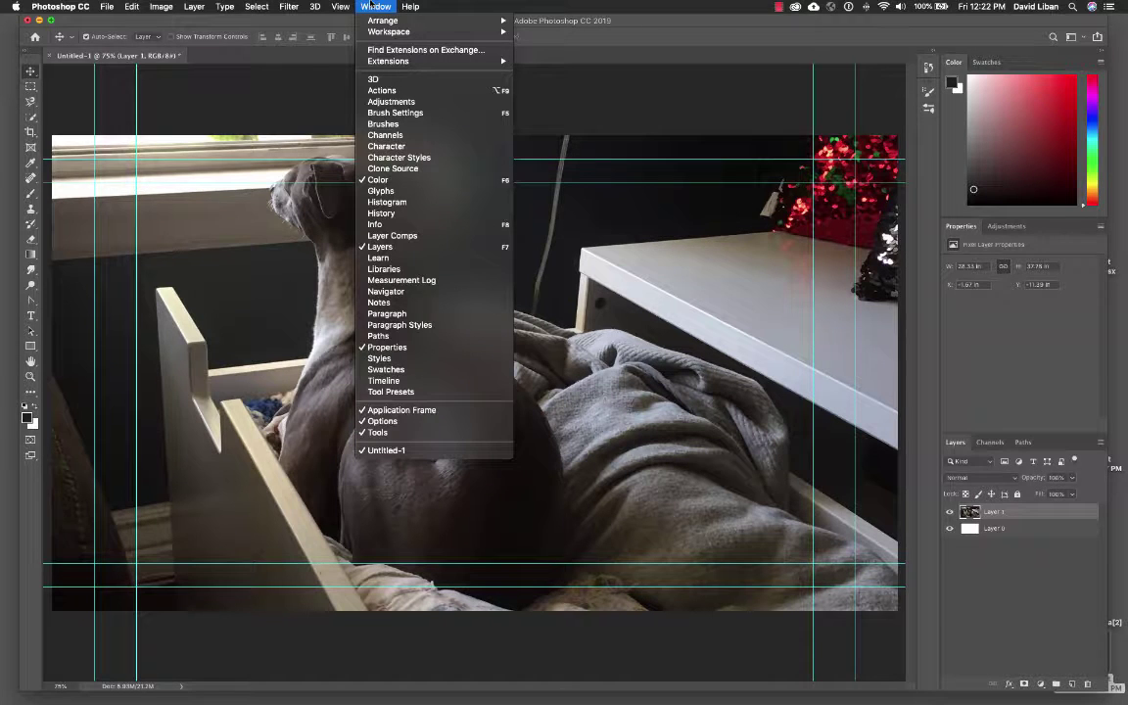
{"action": "mouse_move", "coordinate": [376, 32]}
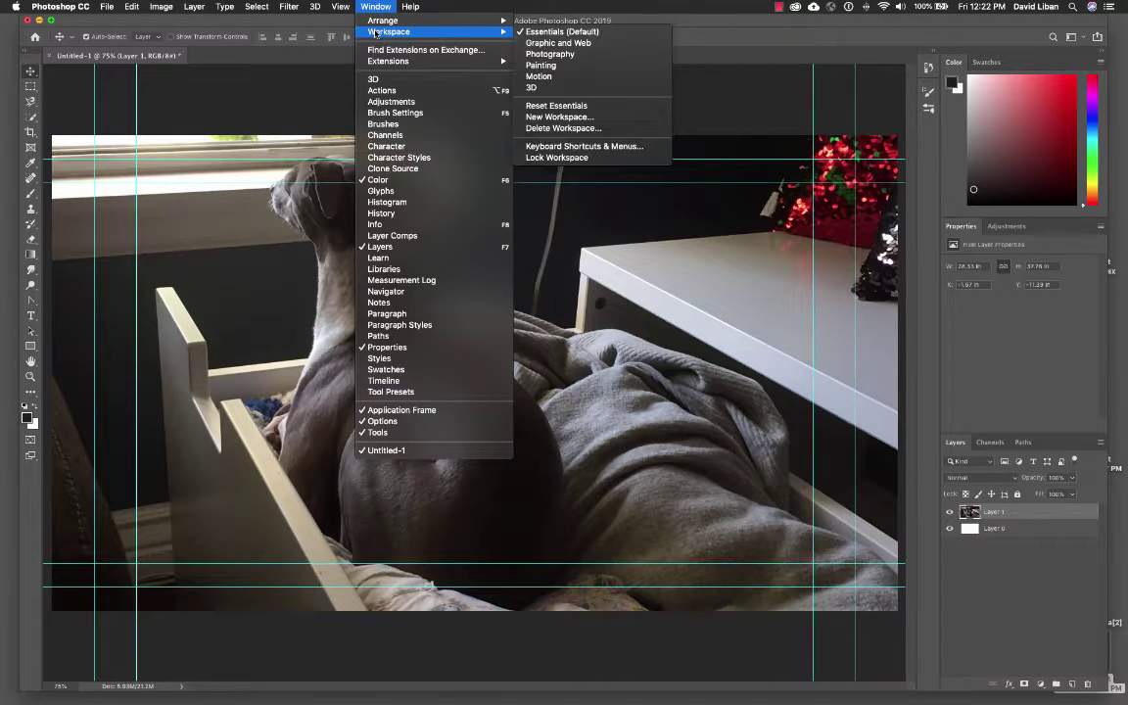
{"action": "left_click", "coordinate": [557, 45]}
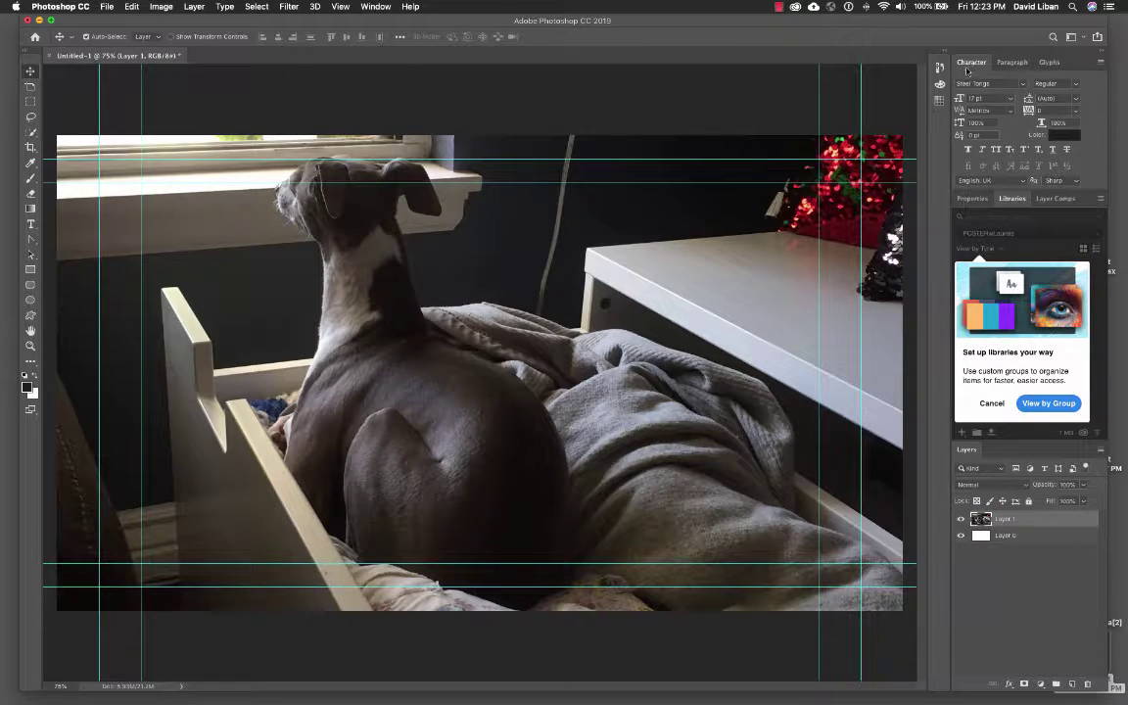
- Look through the Paragraph and Glyphs settings, ending on the Character settings
{"action": "left_click", "coordinate": [1013, 62]}
{"action": "left_click", "coordinate": [972, 61]}
{"action": "left_click", "coordinate": [1012, 62]}
{"action": "left_click", "coordinate": [1049, 64]}
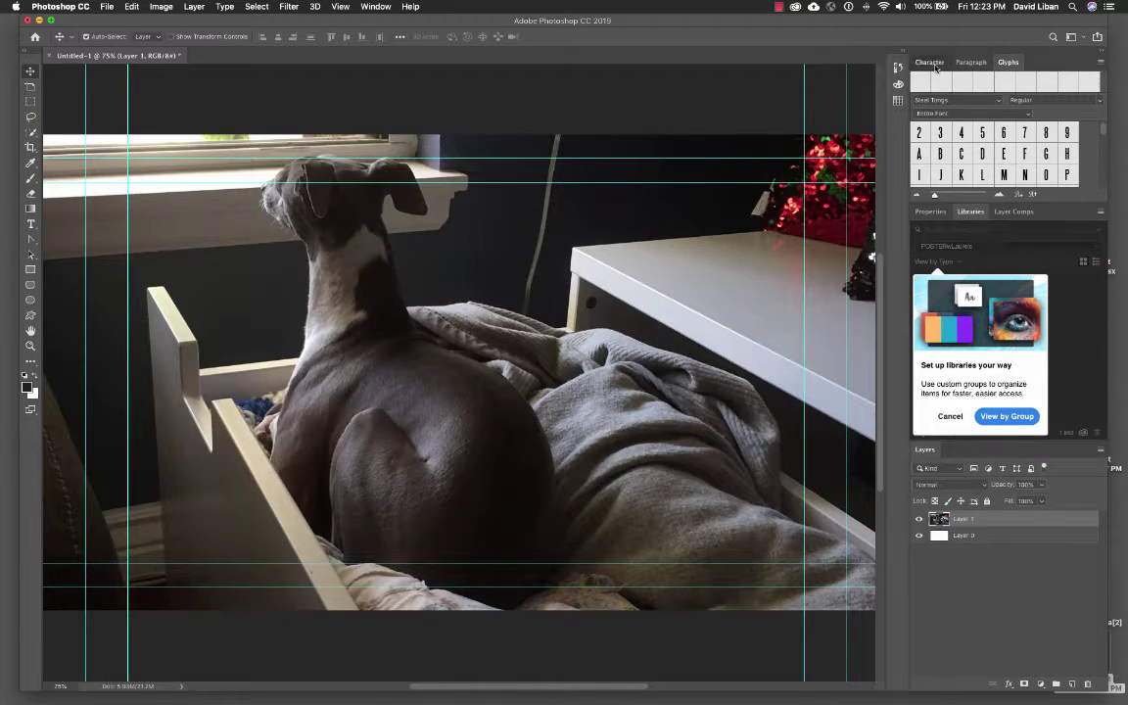
{"action": "left_click", "coordinate": [935, 66]}
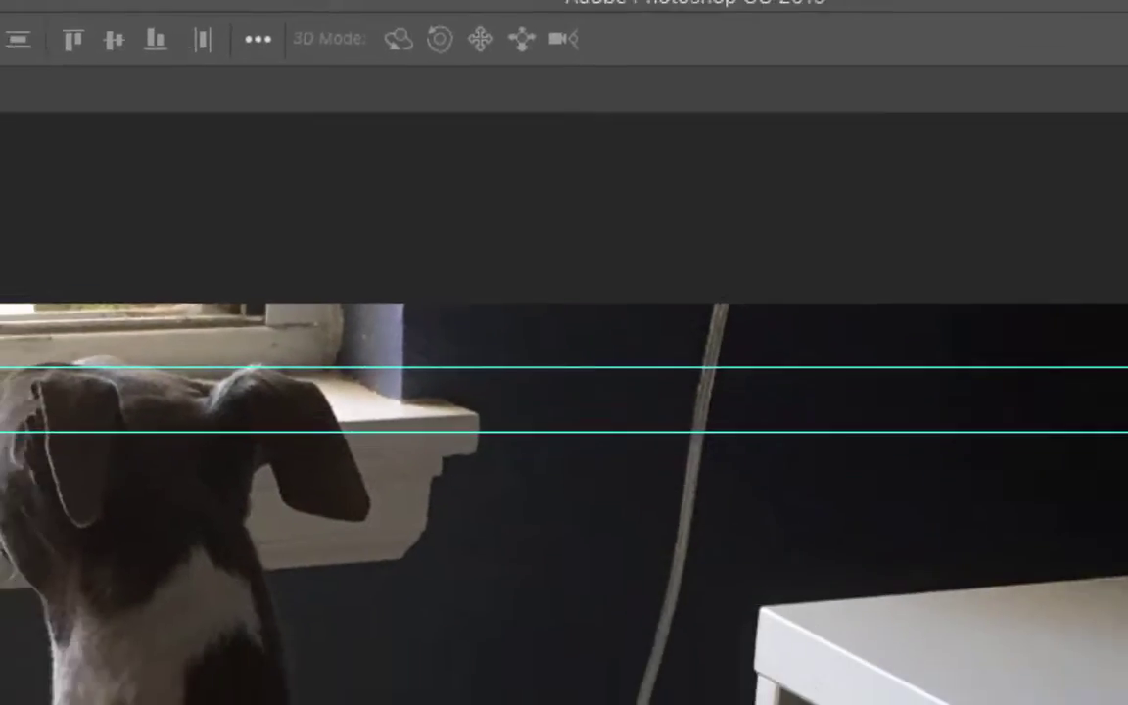
- Search the application help for "quick" and locate the matching menu commands, including Quick Export as JPG
{"action": "left_click", "coordinate": [425, 33]}
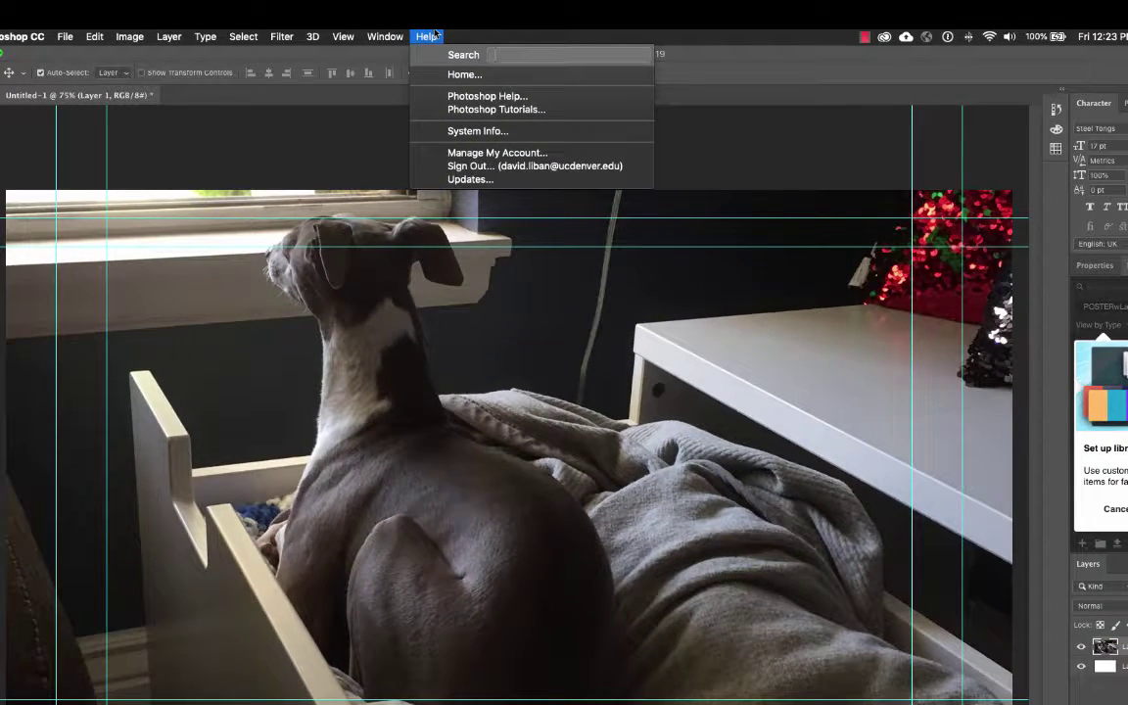
{"action": "type", "text": "quick"}
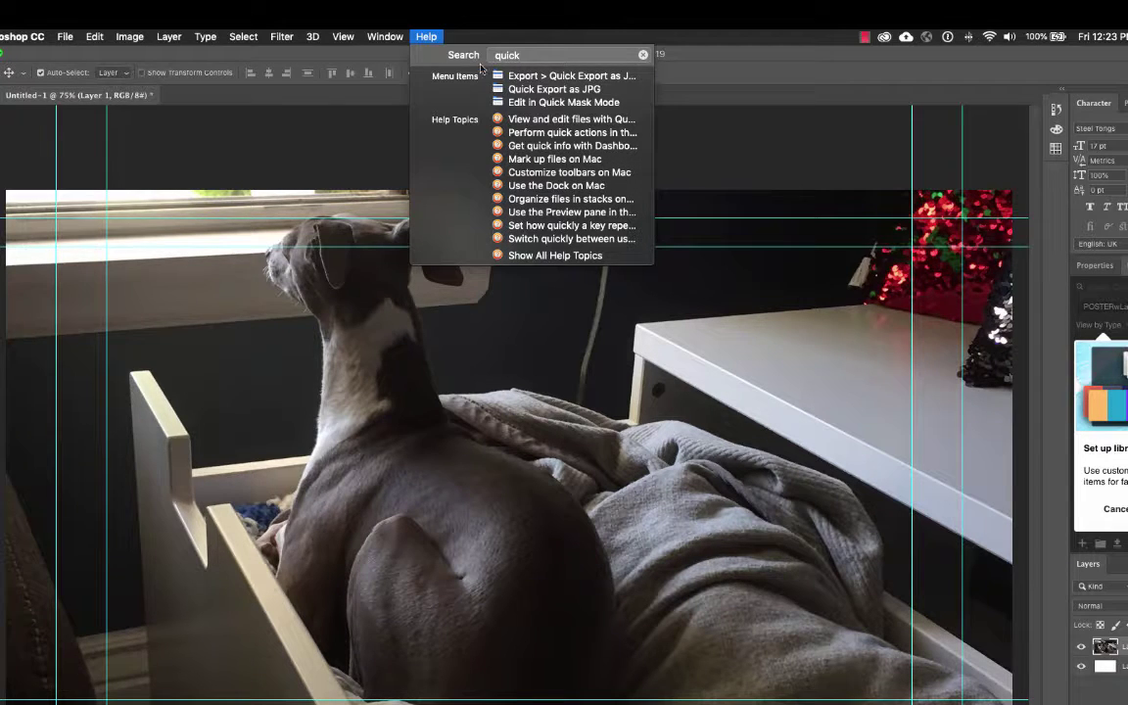
{"action": "mouse_move", "coordinate": [536, 104]}
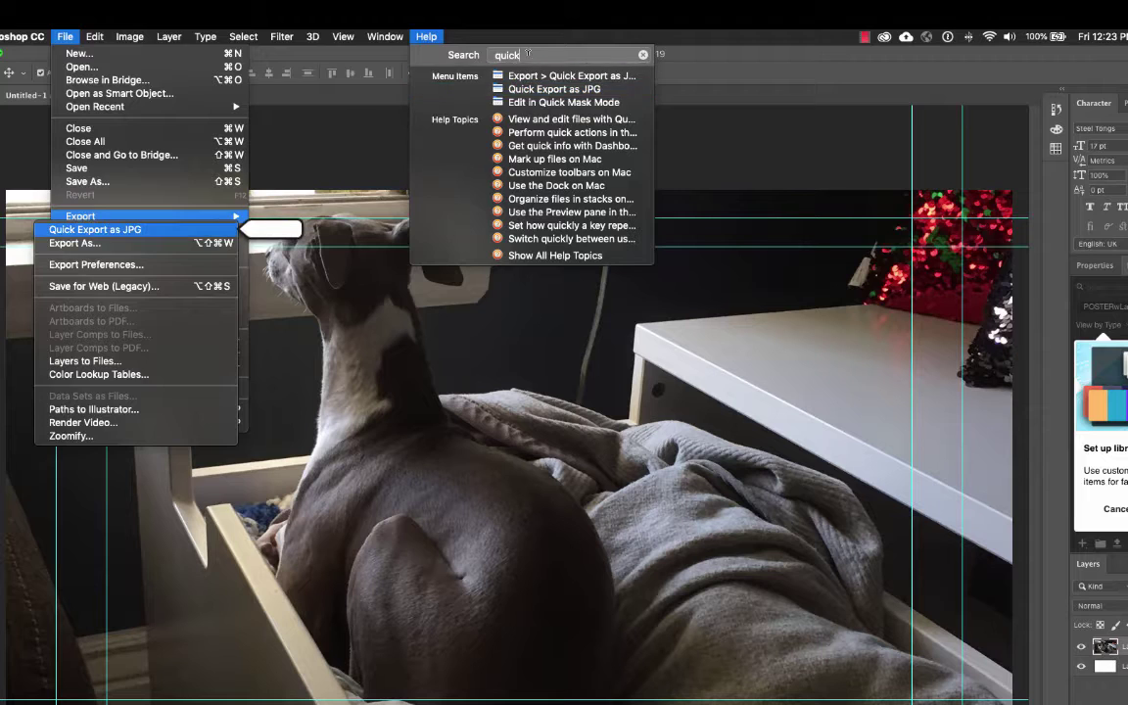
{"action": "left_click", "coordinate": [429, 37]}
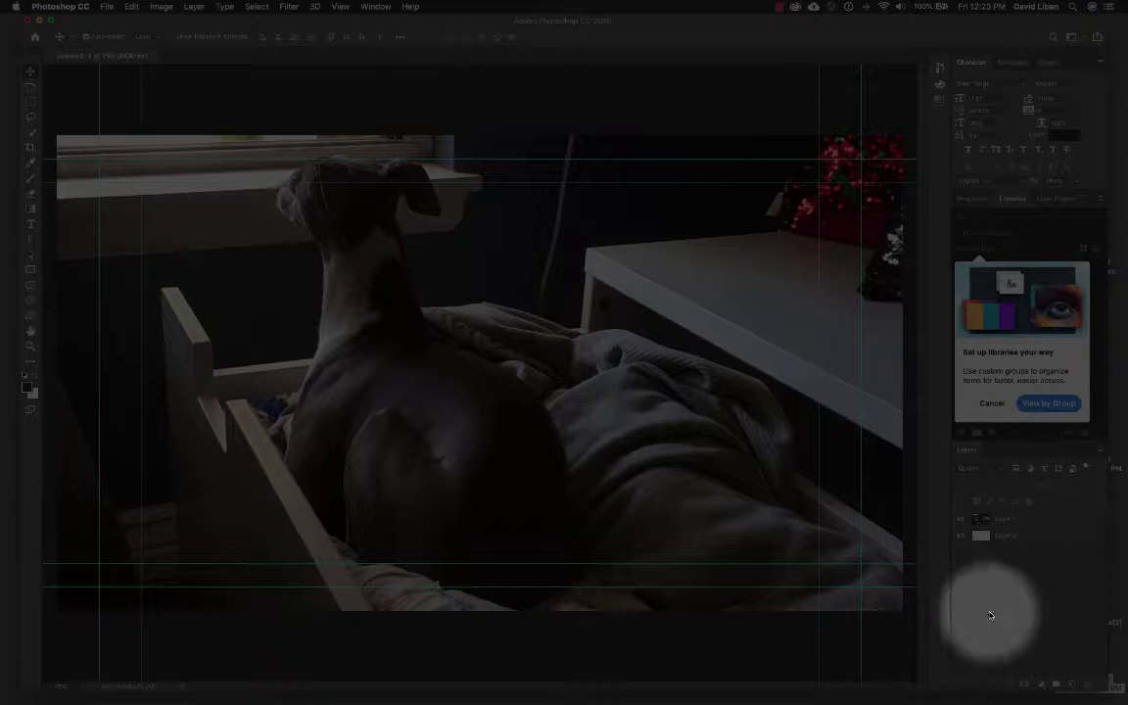
- Add a text layer reading TEXT above Layer 1, placed over the dark wall beside the dog, replacing the placeholder text
{"action": "left_click", "coordinate": [1012, 522]}
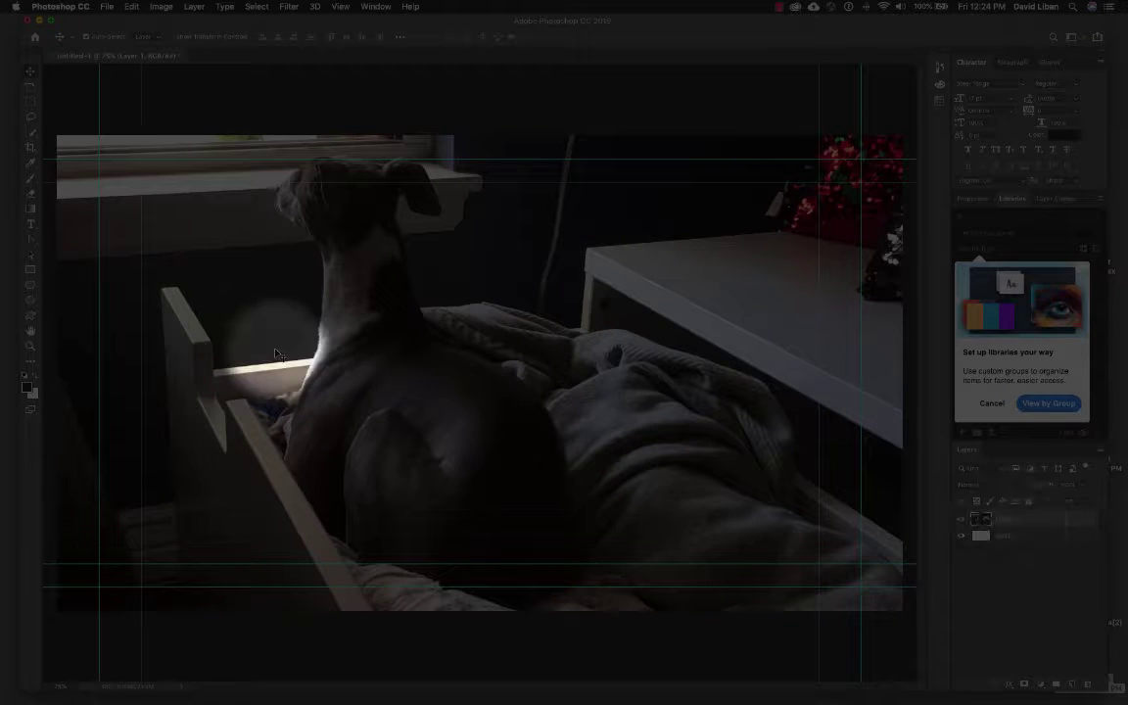
{"action": "left_click", "coordinate": [31, 225]}
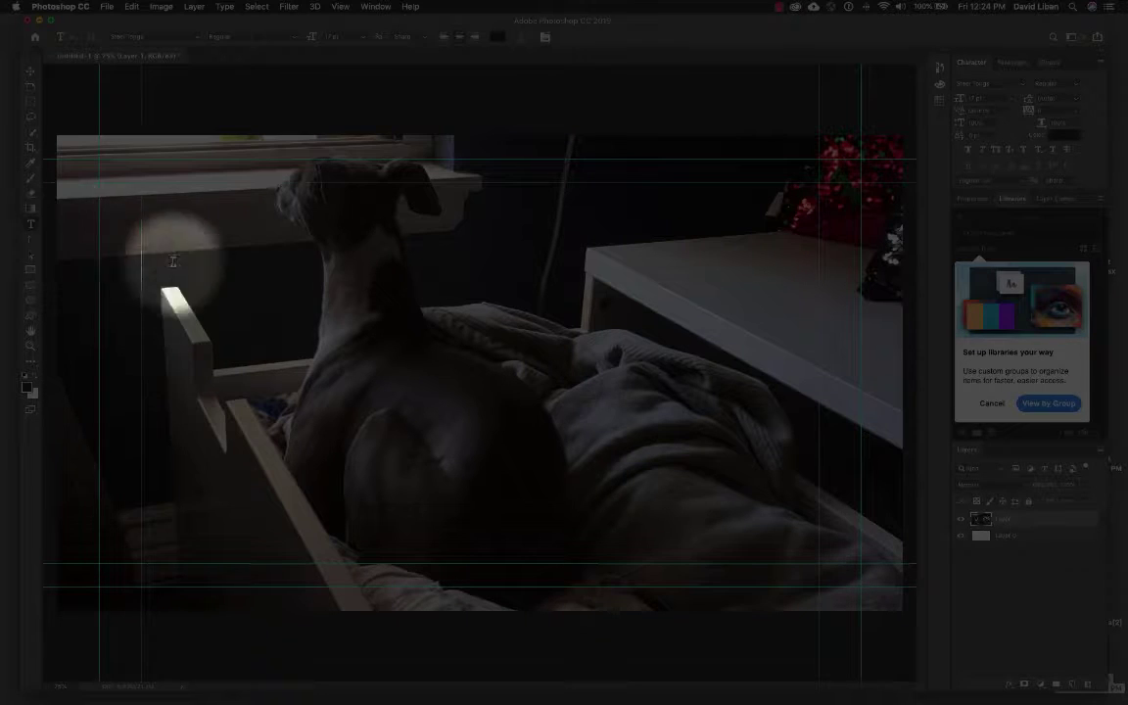
{"action": "left_click", "coordinate": [178, 288]}
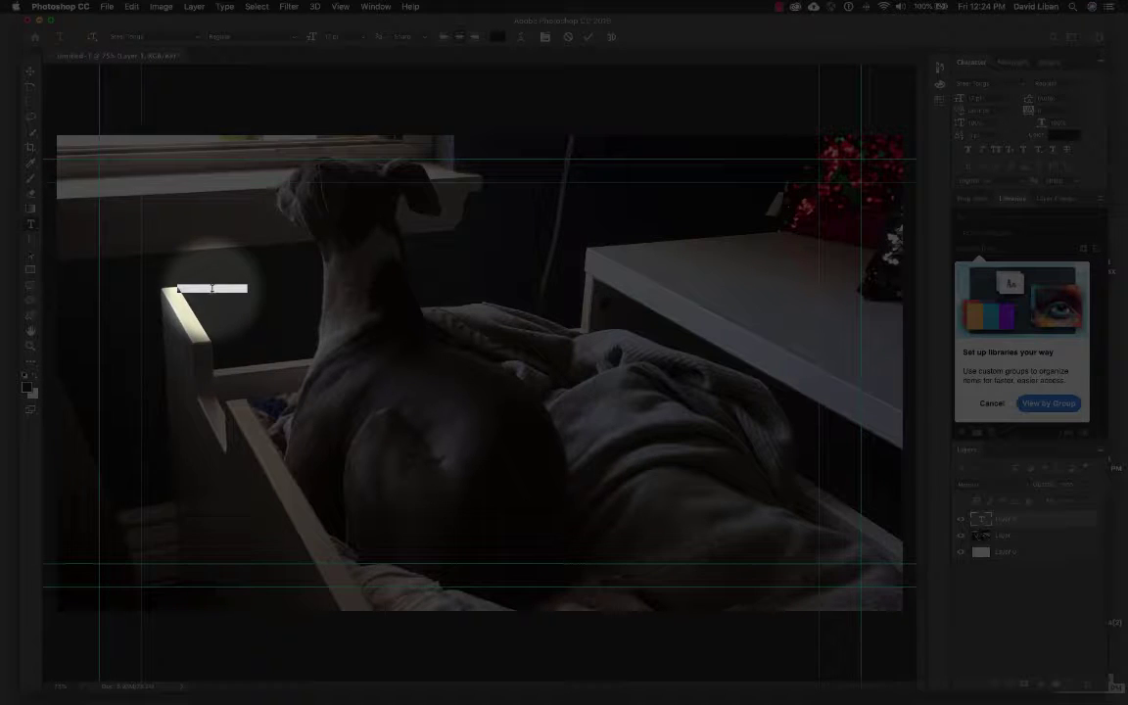
{"action": "key", "text": "BackSpace"}
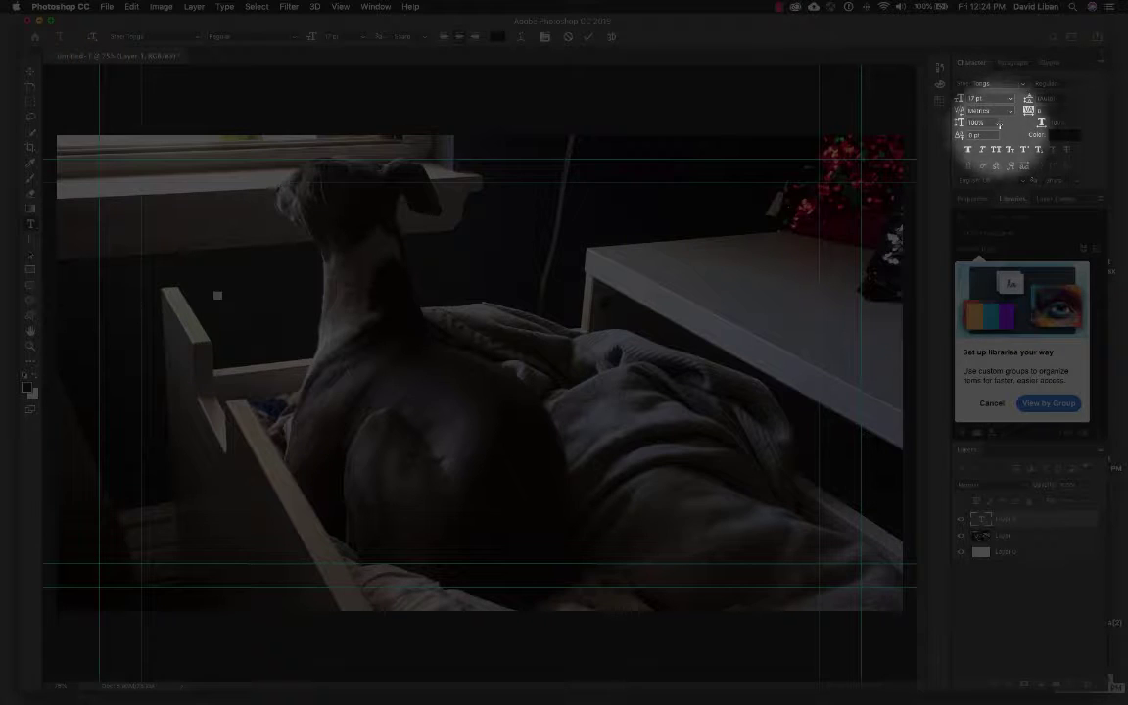
- Set the text size to 72 pt and the text color to near-white
{"action": "left_click", "coordinate": [1009, 98]}
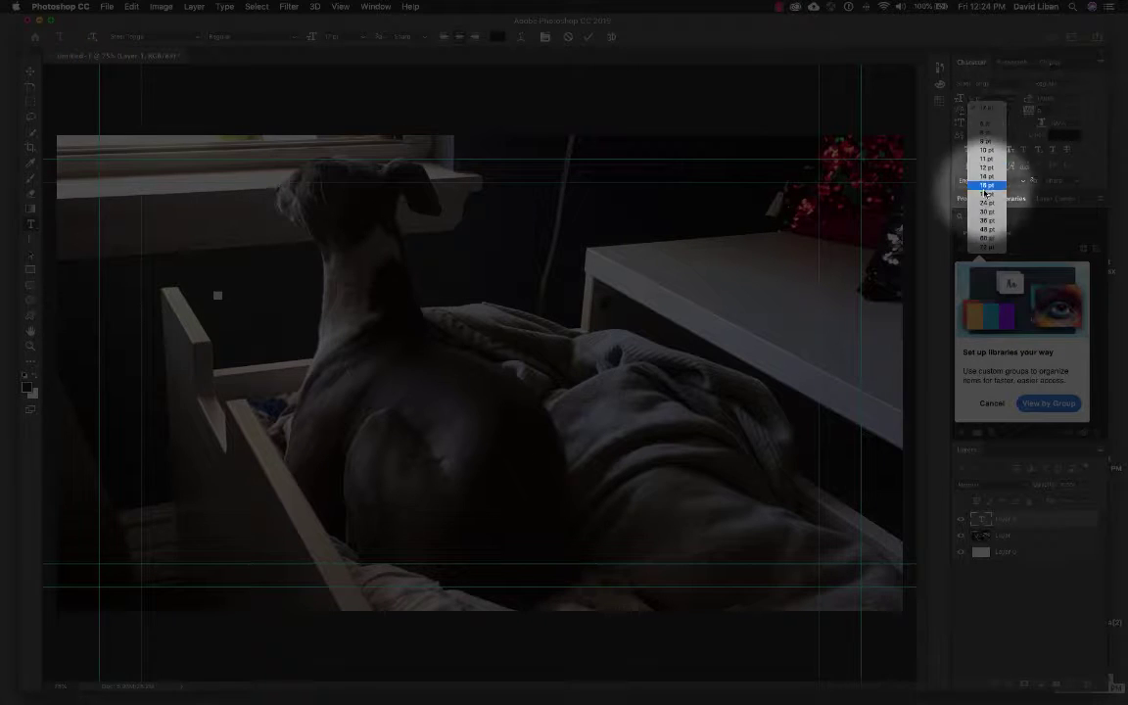
{"action": "left_click", "coordinate": [989, 246]}
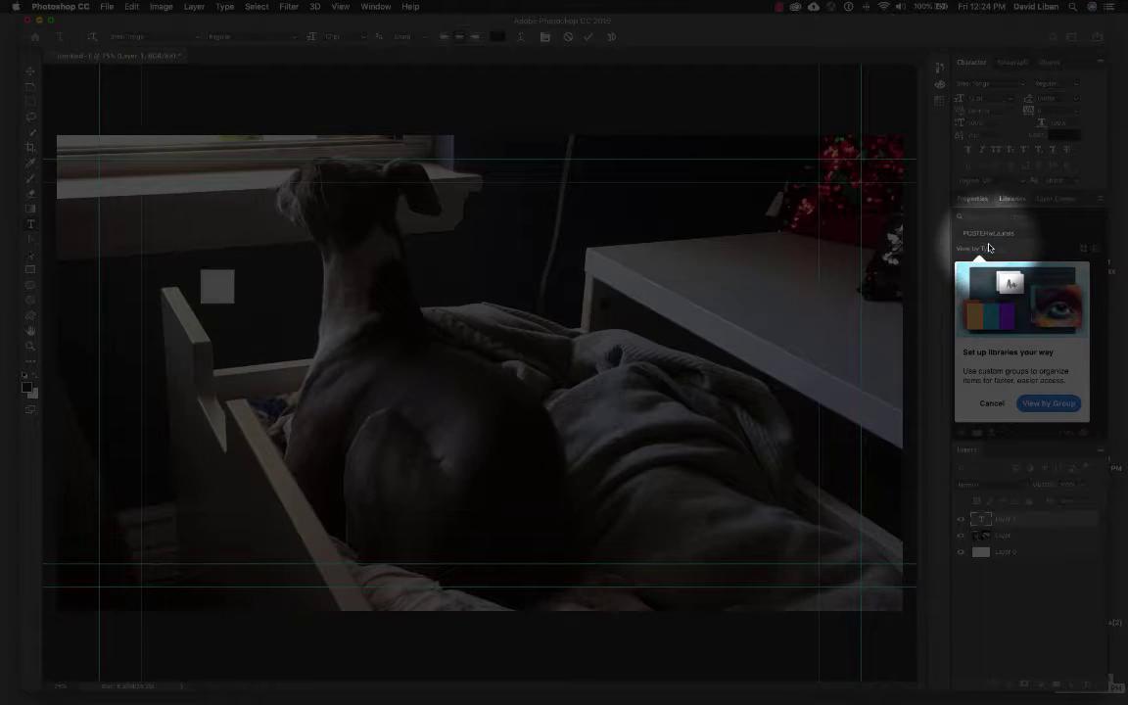
{"action": "left_click", "coordinate": [1077, 137]}
{"action": "left_click", "coordinate": [355, 227]}
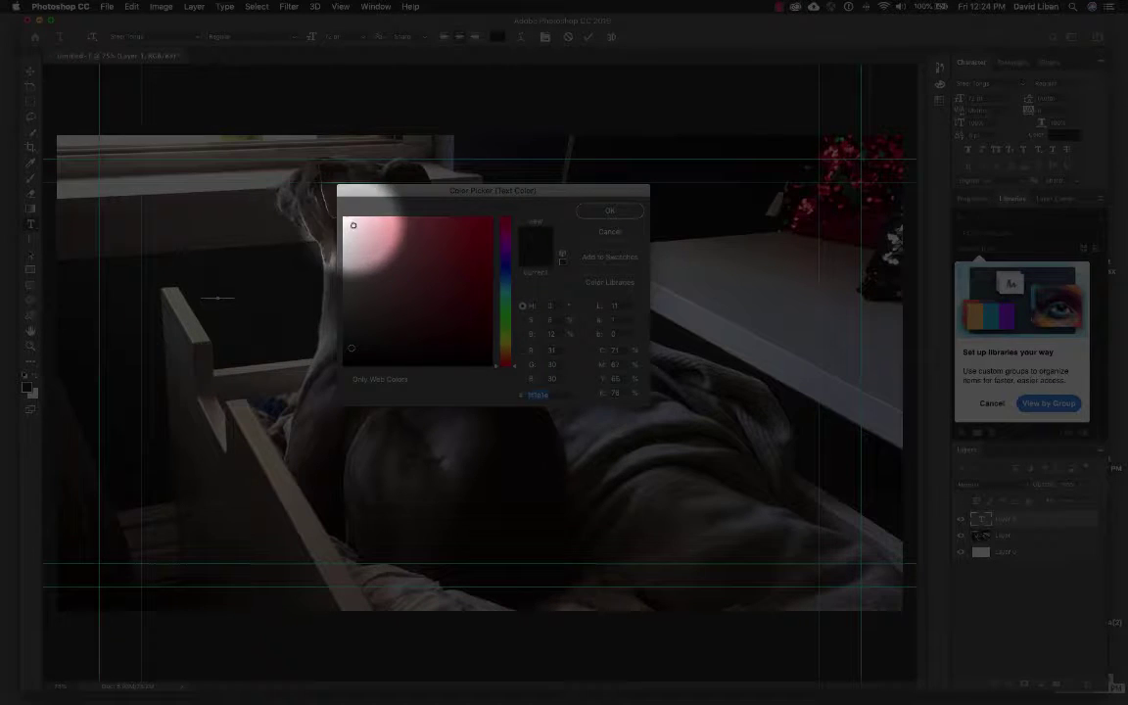
{"action": "left_click", "coordinate": [607, 211]}
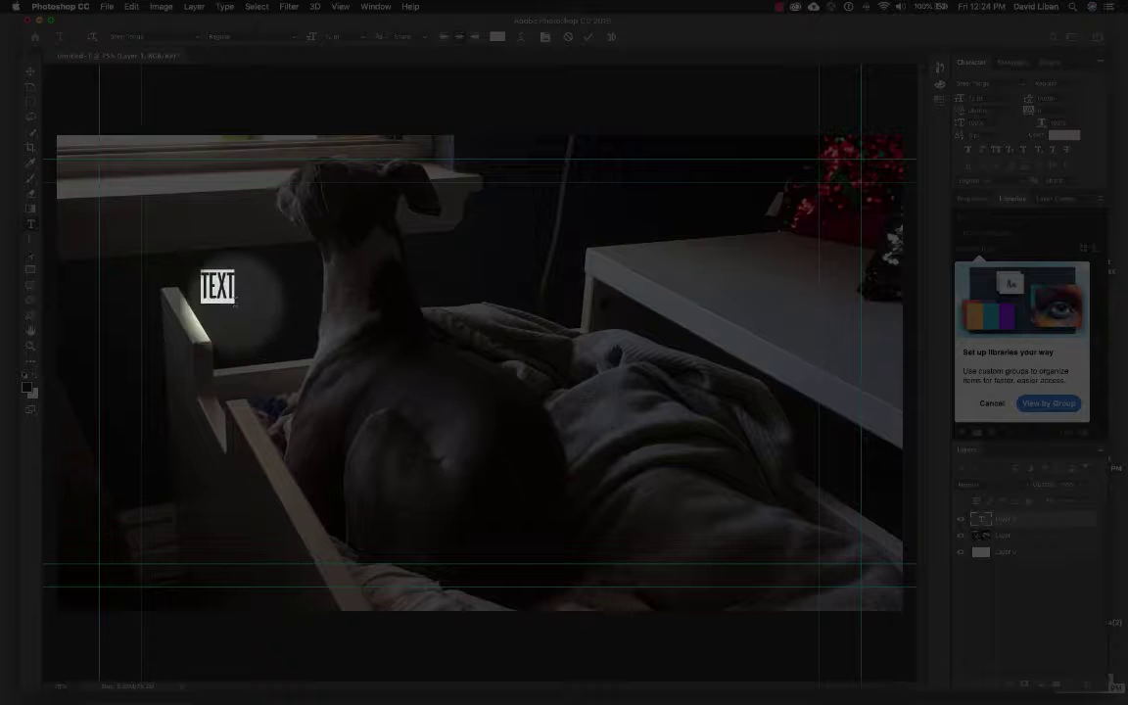
- Deselect the characters, commit the TEXT layer and hide it
{"action": "left_click", "coordinate": [204, 267]}
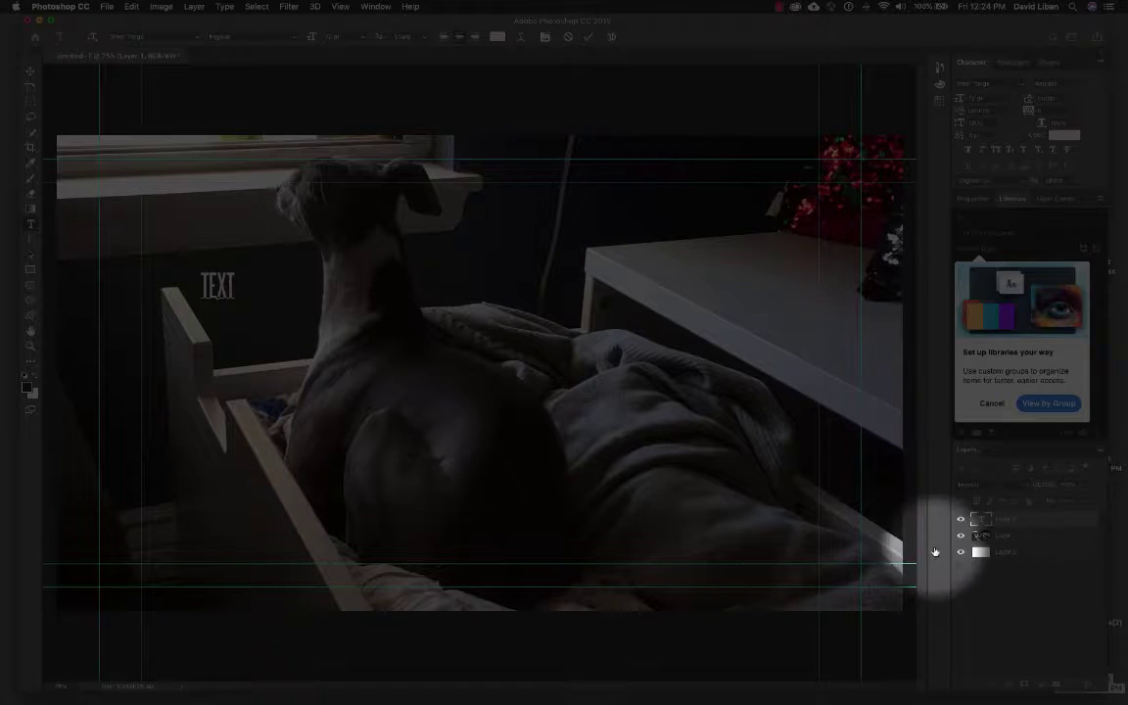
{"action": "left_click", "coordinate": [1002, 521]}
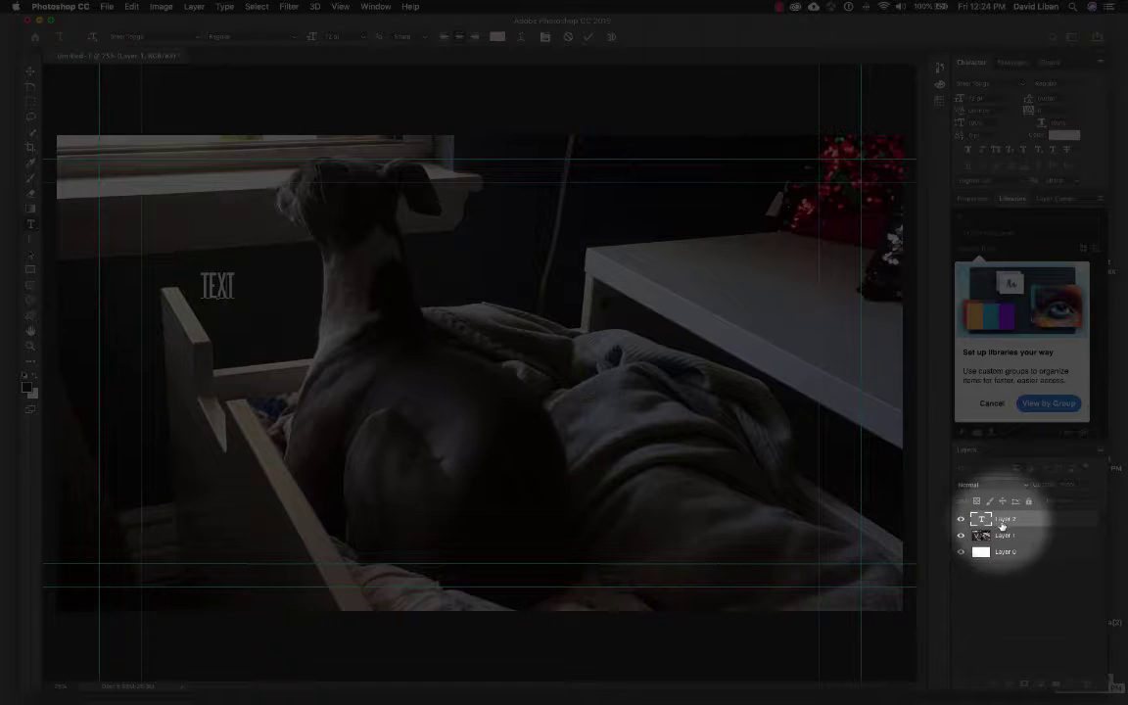
{"action": "left_click", "coordinate": [961, 520]}
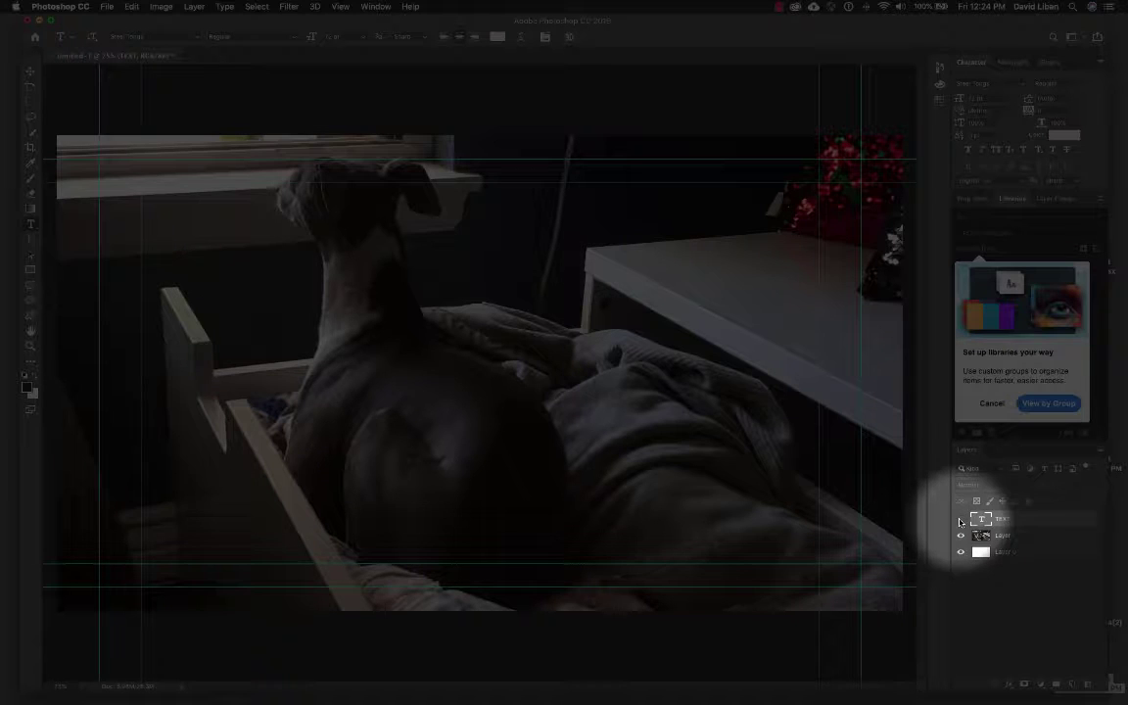
- Show the TEXT layer again and scale its text up proportionally to about 801% with Free Transform
{"action": "left_click", "coordinate": [960, 521]}
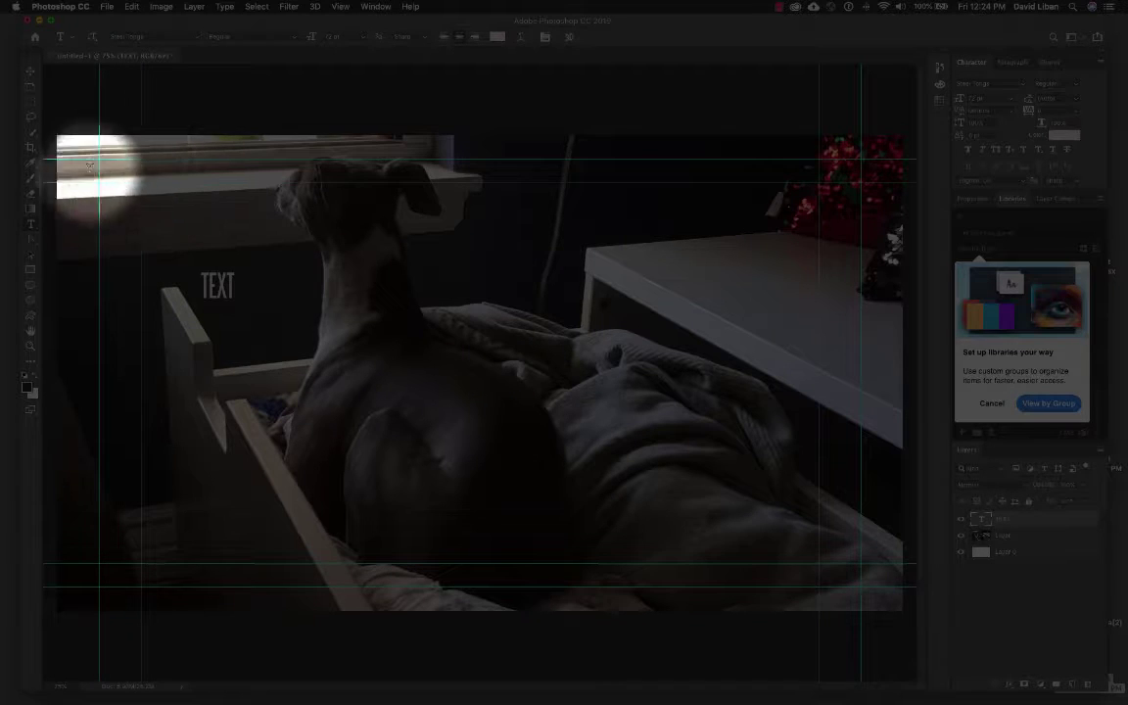
{"action": "left_click", "coordinate": [30, 72]}
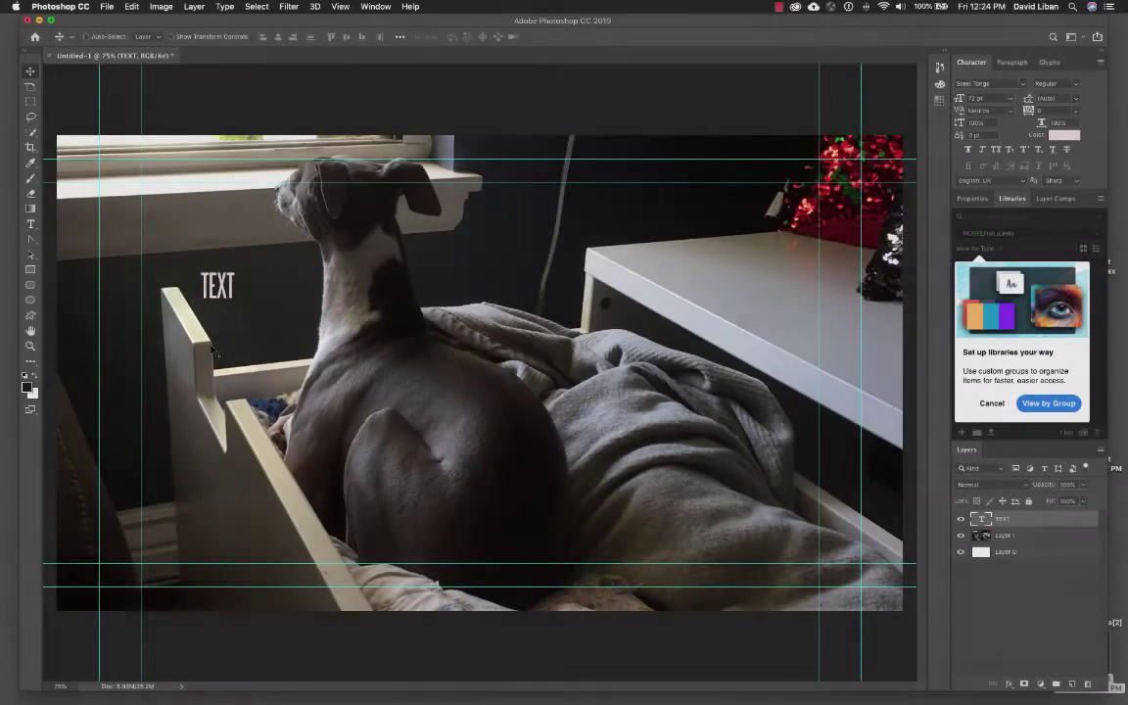
{"action": "key", "text": "super"}
{"action": "key", "text": "super+t"}
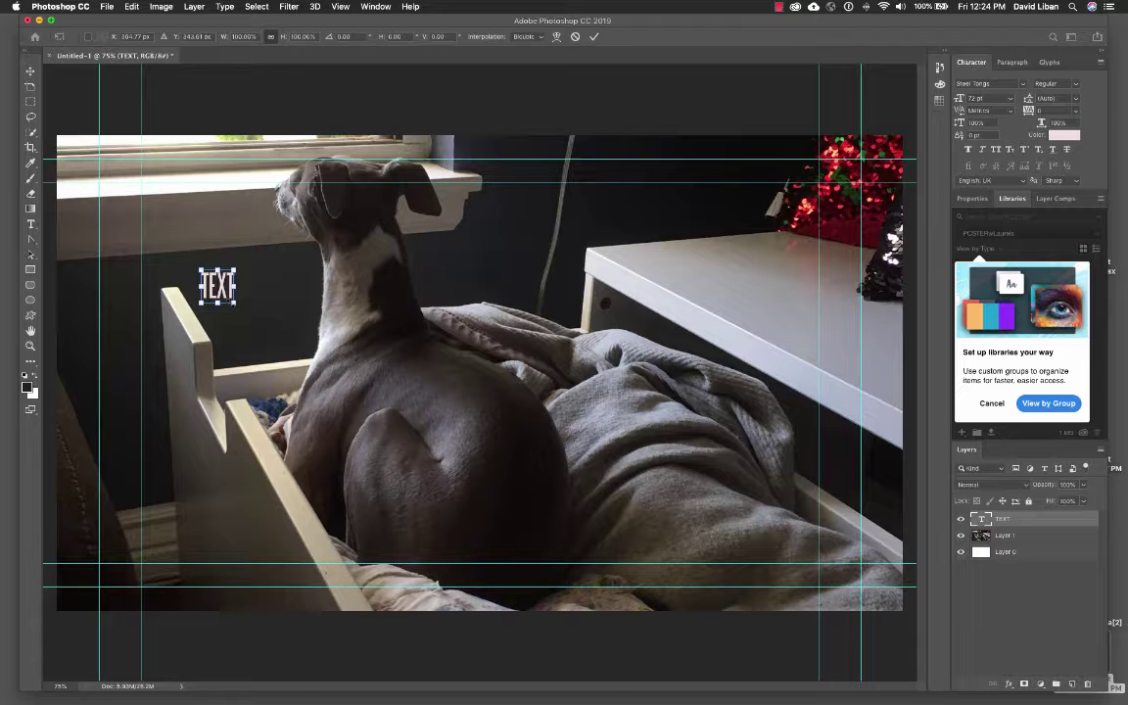
{"action": "left_click_drag", "start_coordinate": [235, 286], "coordinate": [567, 433]}
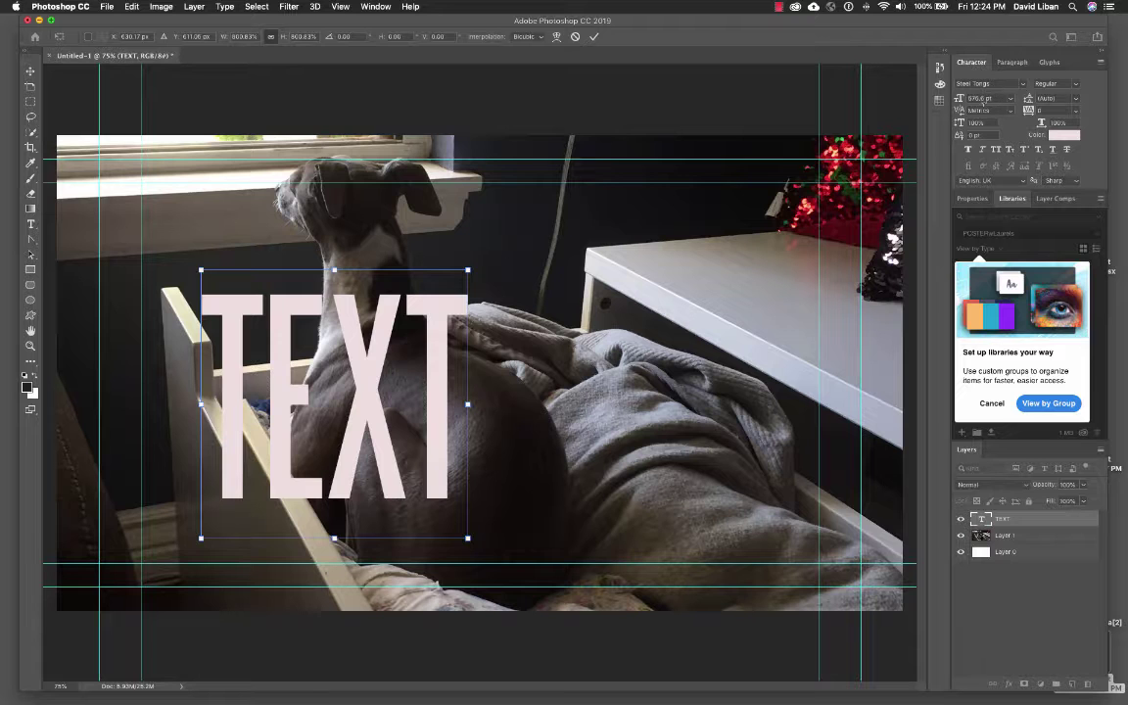
- Stretch the text horizontally to about 1341%, place it over the dog's lower body from the inner vertical guide, and apply the transform
{"action": "left_click_drag", "start_coordinate": [403, 412], "coordinate": [844, 315]}
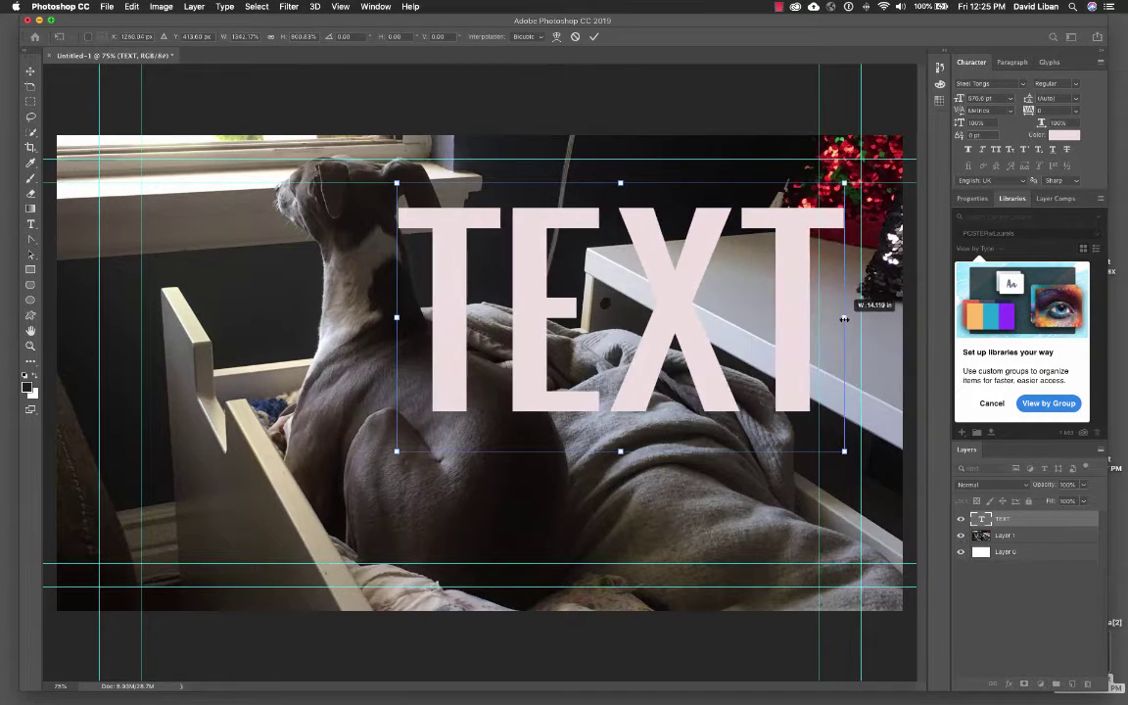
{"action": "left_click_drag", "start_coordinate": [677, 296], "coordinate": [422, 422]}
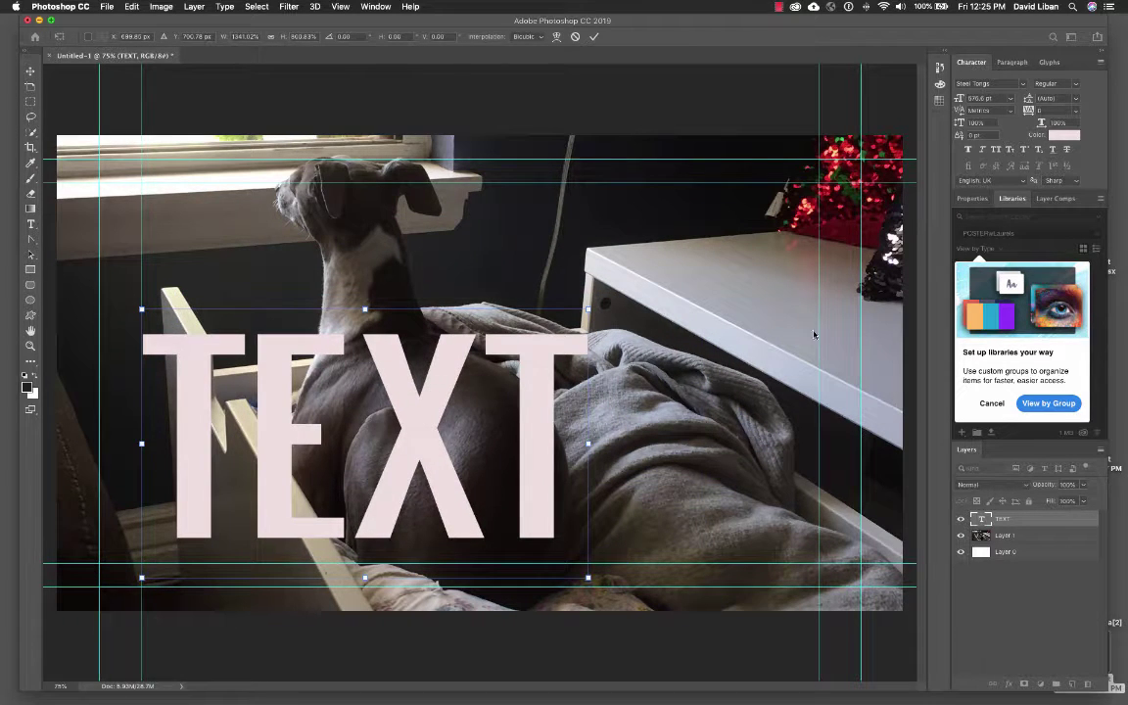
{"action": "key", "text": "Return"}
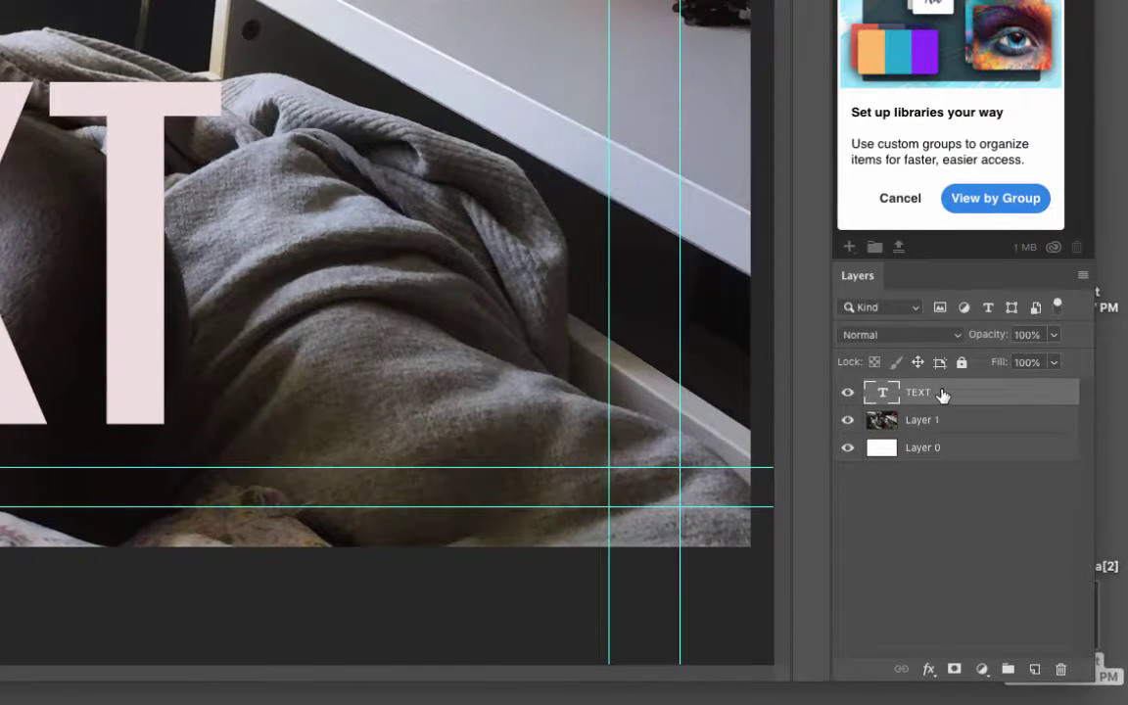
- Delete the TEXT layer and add a new empty layer above Layer 1
{"action": "left_click_drag", "start_coordinate": [1037, 524], "coordinate": [1063, 582]}
{"action": "left_click_drag", "start_coordinate": [1021, 498], "coordinate": [1060, 669]}
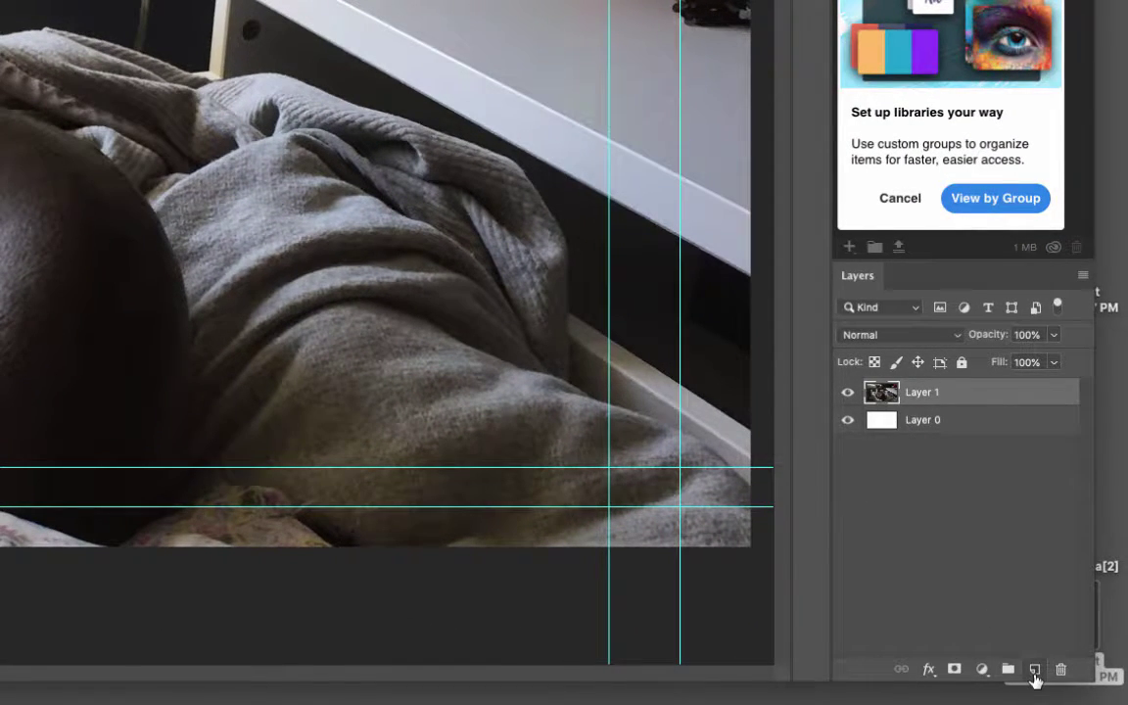
{"action": "left_click", "coordinate": [1035, 671]}
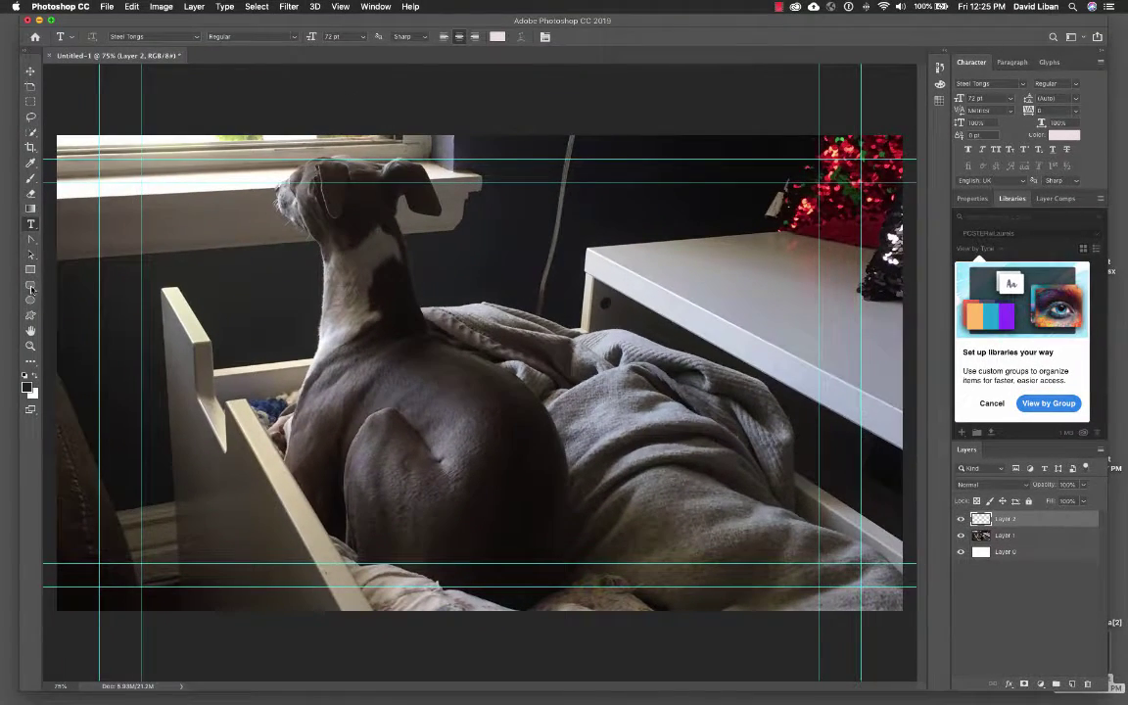
- Draw a filled rectangle shape about 1202 x 667 px over the dog, and undo the extra smaller rectangle
{"action": "left_click", "coordinate": [30, 269]}
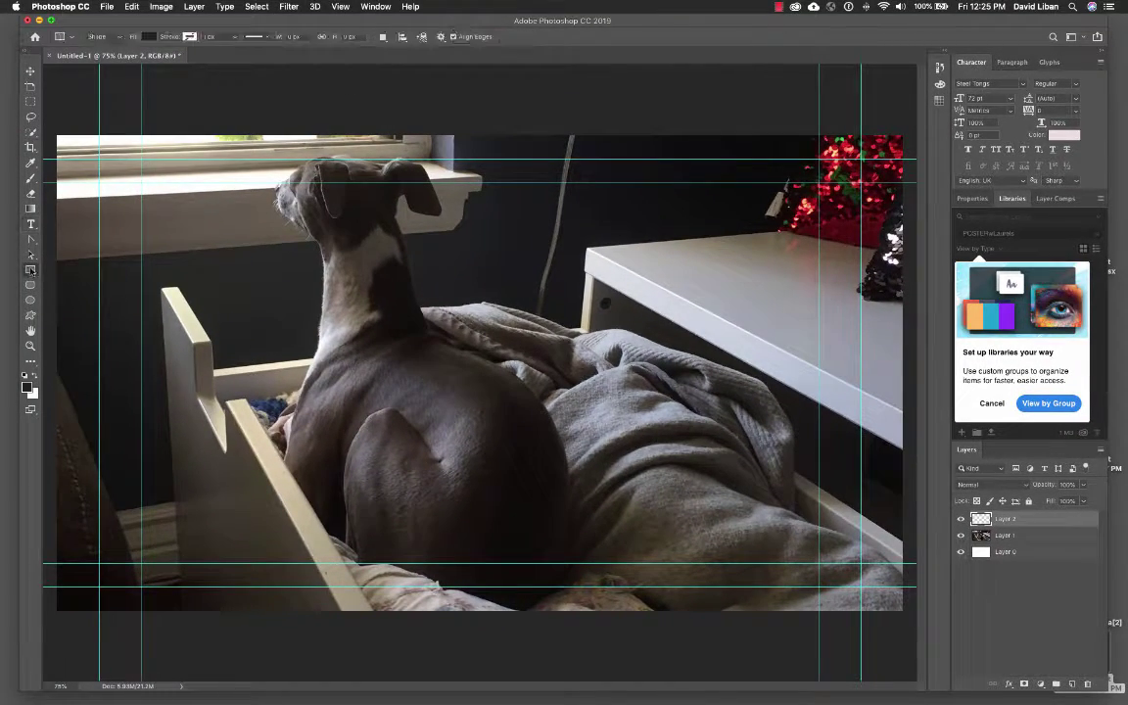
{"action": "mouse_move", "coordinate": [181, 228]}
{"action": "left_mouse_down"}
{"action": "mouse_move", "coordinate": [580, 511]}
{"action": "mouse_move", "coordinate": [718, 498]}
{"action": "mouse_move", "coordinate": [711, 522]}
{"action": "left_mouse_up"}
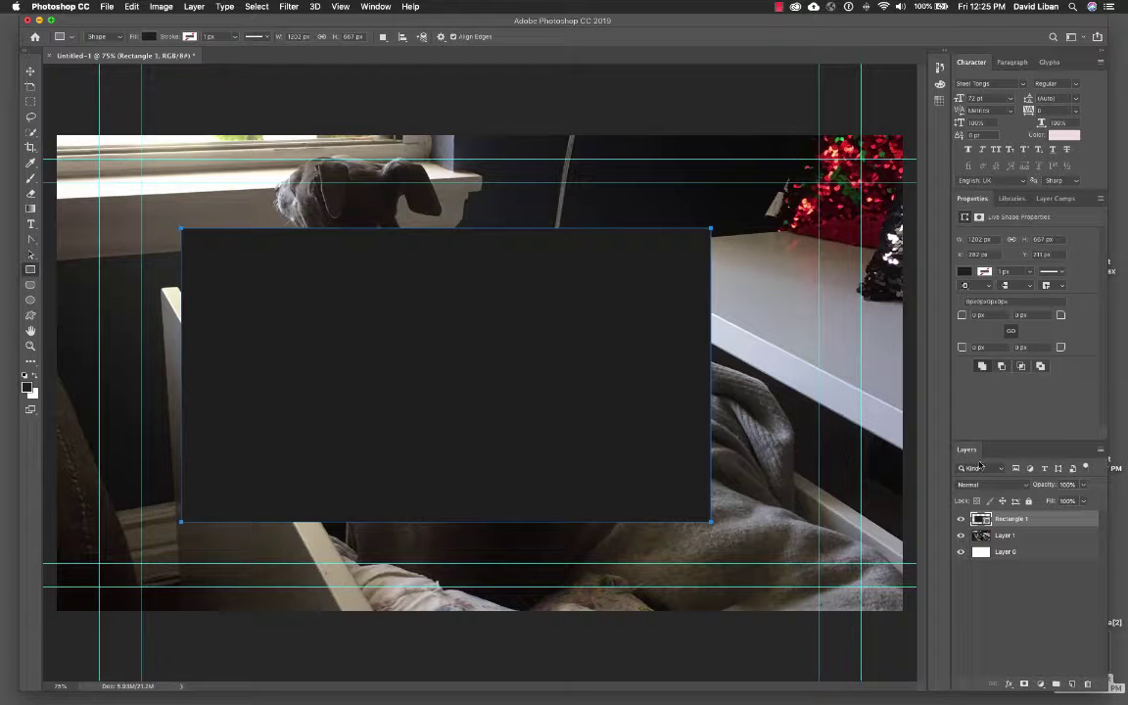
{"action": "mouse_move", "coordinate": [527, 415]}
{"action": "left_mouse_down"}
{"action": "mouse_move", "coordinate": [608, 428]}
{"action": "mouse_move", "coordinate": [617, 458]}
{"action": "mouse_move", "coordinate": [642, 475]}
{"action": "left_mouse_up"}
{"action": "key", "text": "ctrl+z"}
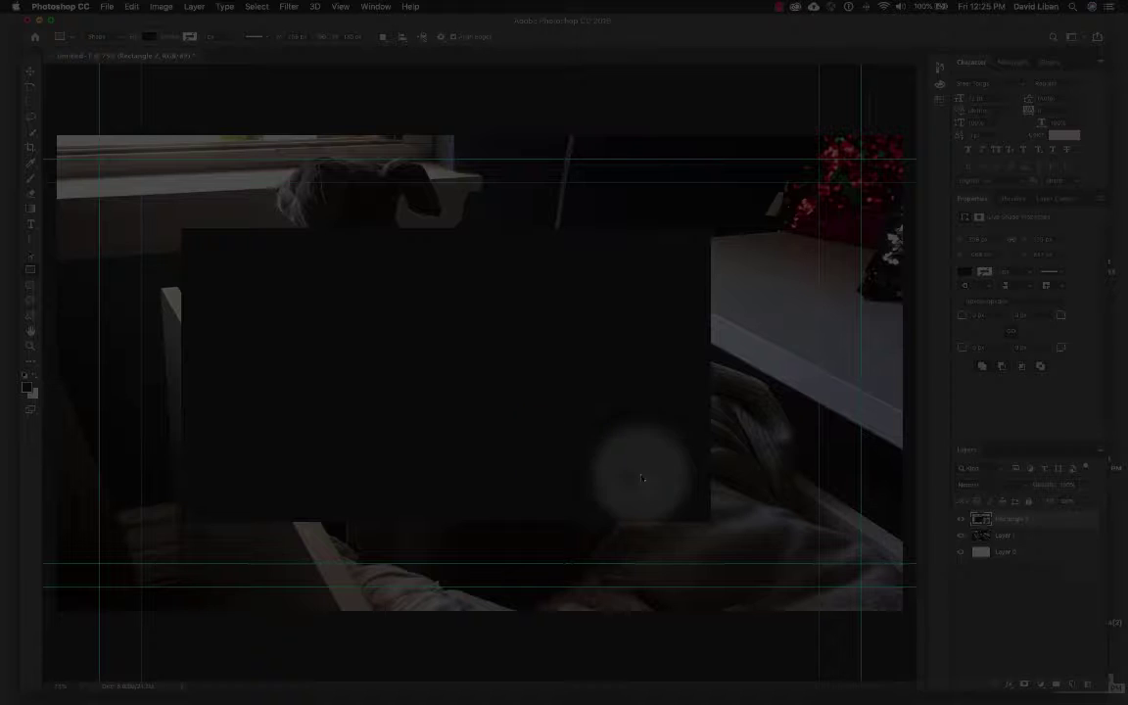
- Change the rectangle's fill to red, then delete the rectangle layer
{"action": "left_click", "coordinate": [149, 36]}
{"action": "left_click", "coordinate": [91, 99]}
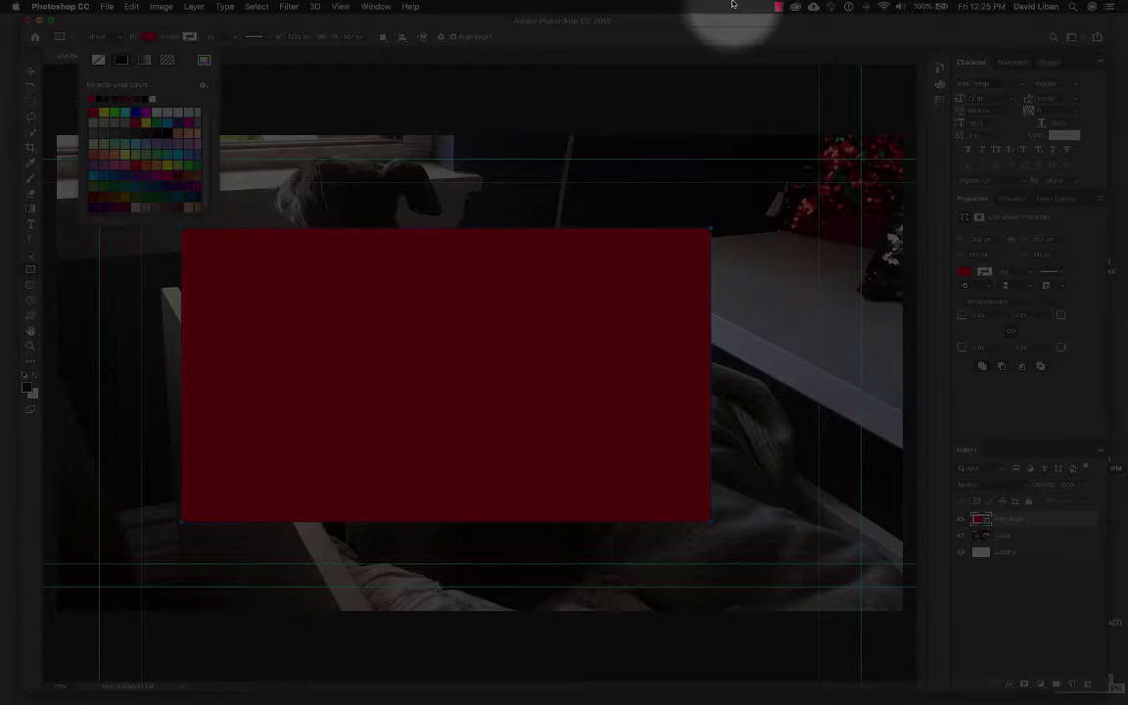
{"action": "left_click", "coordinate": [604, 37]}
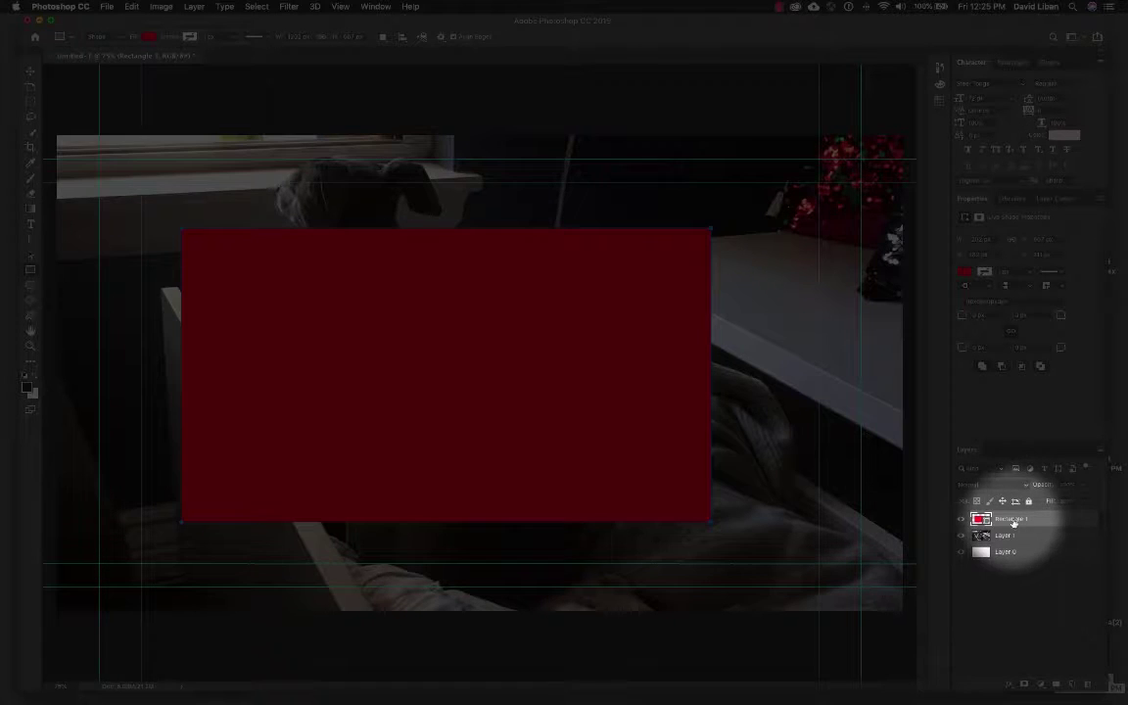
{"action": "left_click_drag", "start_coordinate": [1082, 519], "coordinate": [1108, 682]}
- Marquee-select an area of about 17.28 x 12.78 in around the dog on Layer 1 and copy it to a new layer
{"action": "left_click", "coordinate": [30, 102]}
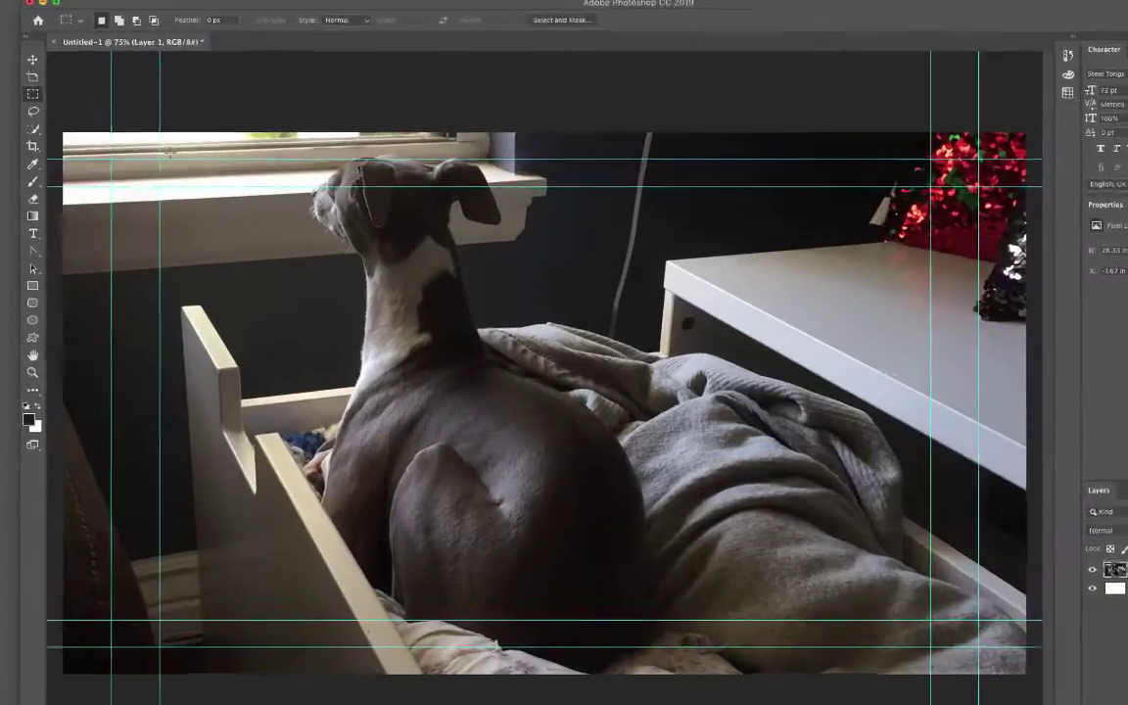
{"action": "left_click_drag", "start_coordinate": [167, 147], "coordinate": [586, 441]}
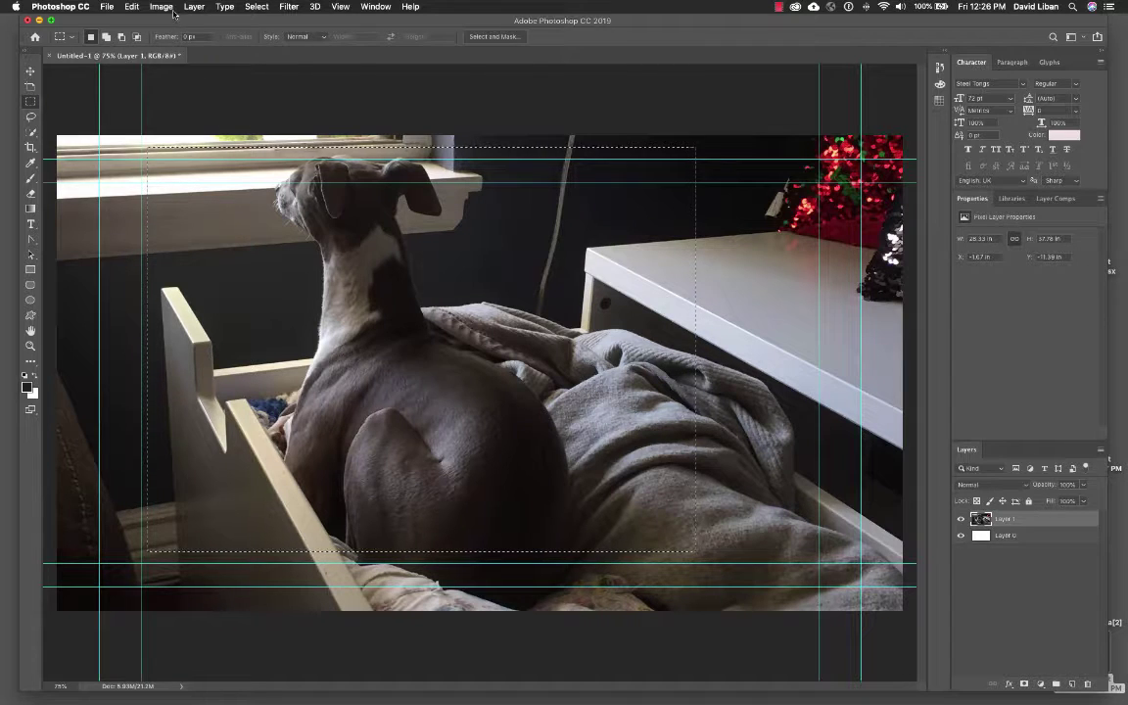
{"action": "left_click", "coordinate": [257, 7]}
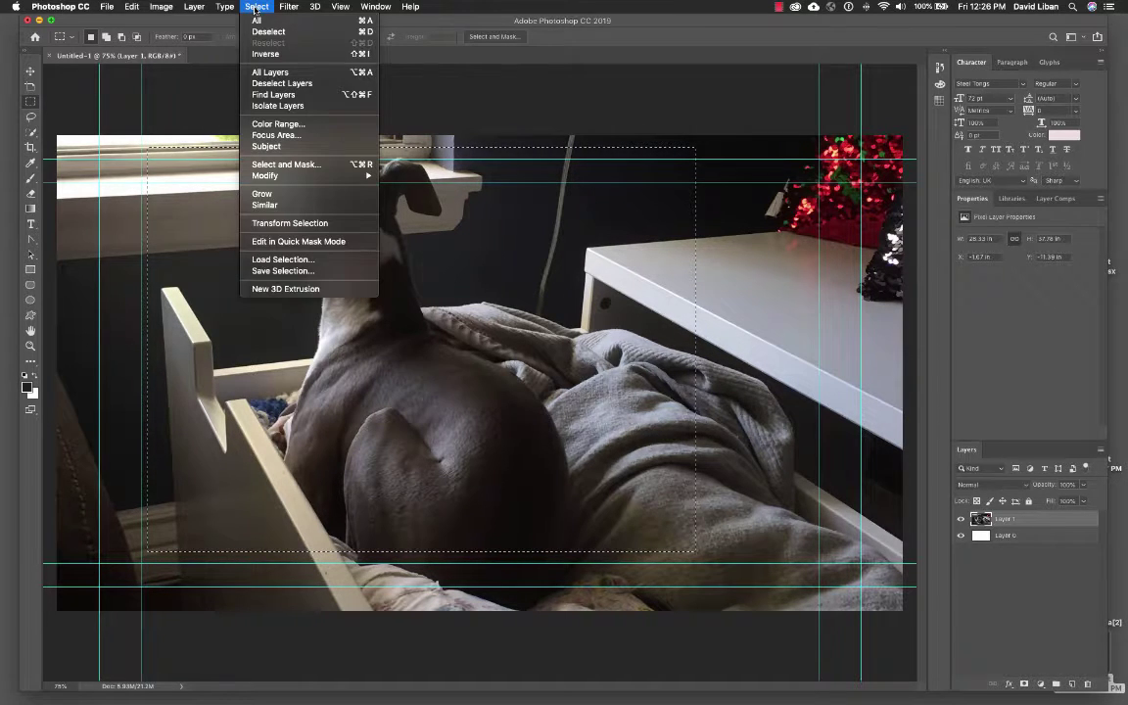
{"action": "mouse_move", "coordinate": [195, 6]}
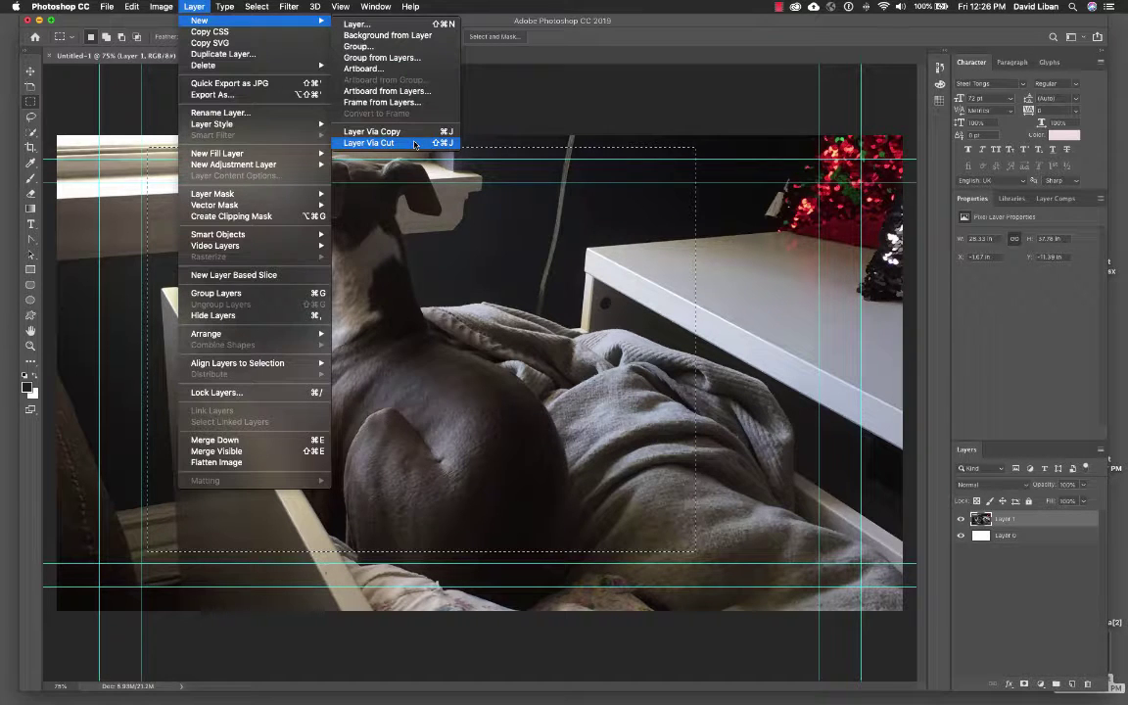
{"action": "left_click", "coordinate": [414, 144]}
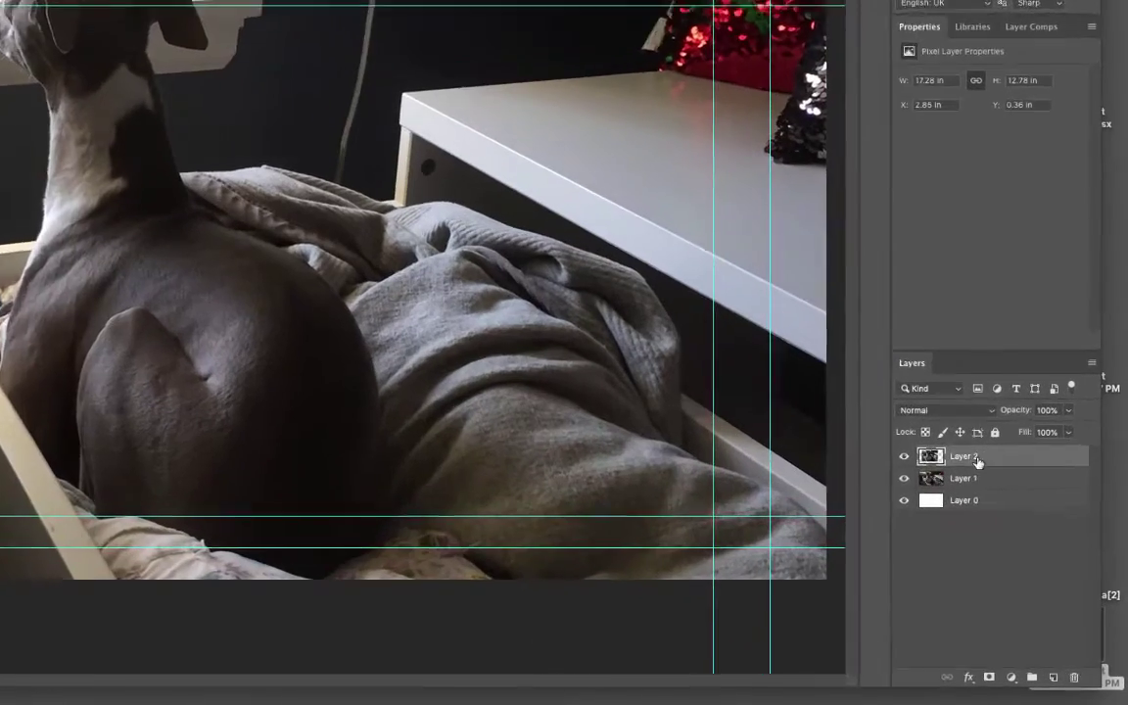
- Hide Layer 1 and Layer 0 to view the copied area alone, then show both layers again
{"action": "left_click", "coordinate": [904, 478]}
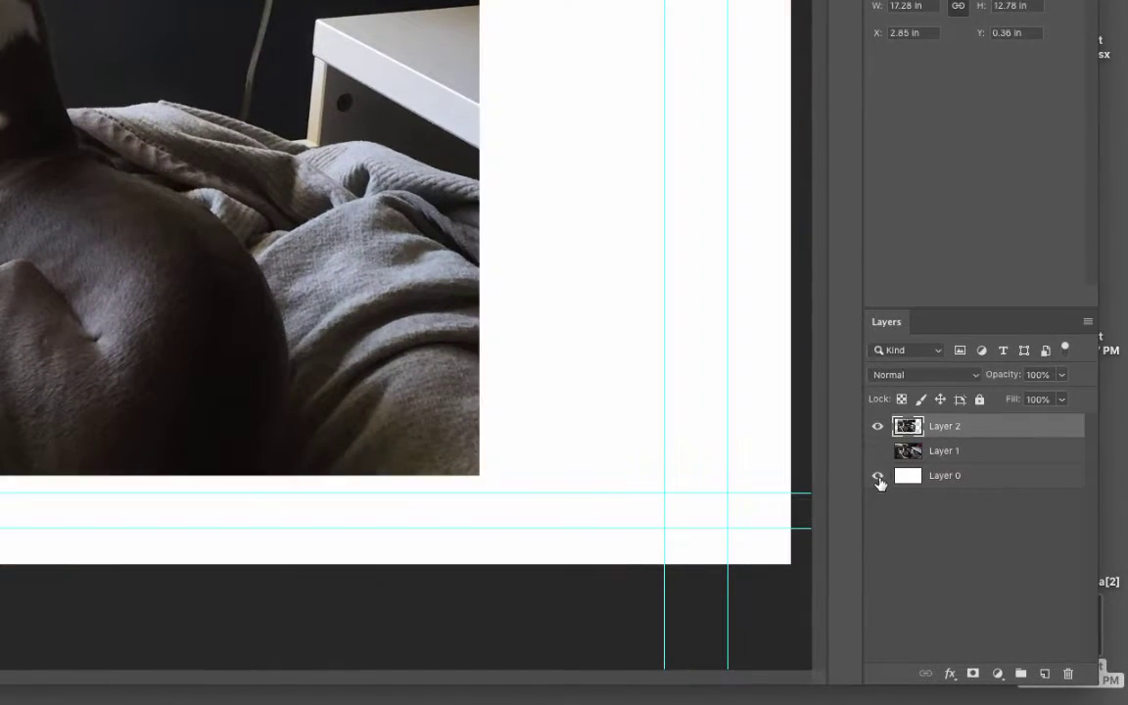
{"action": "left_click", "coordinate": [878, 477]}
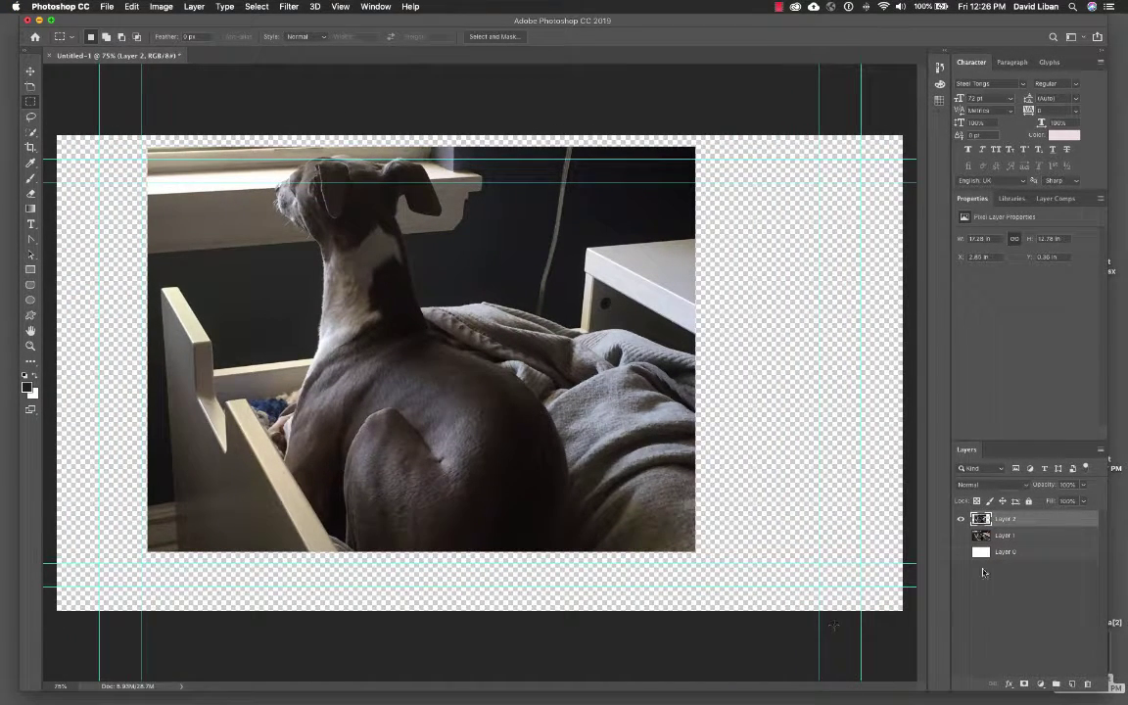
{"action": "left_click", "coordinate": [960, 536]}
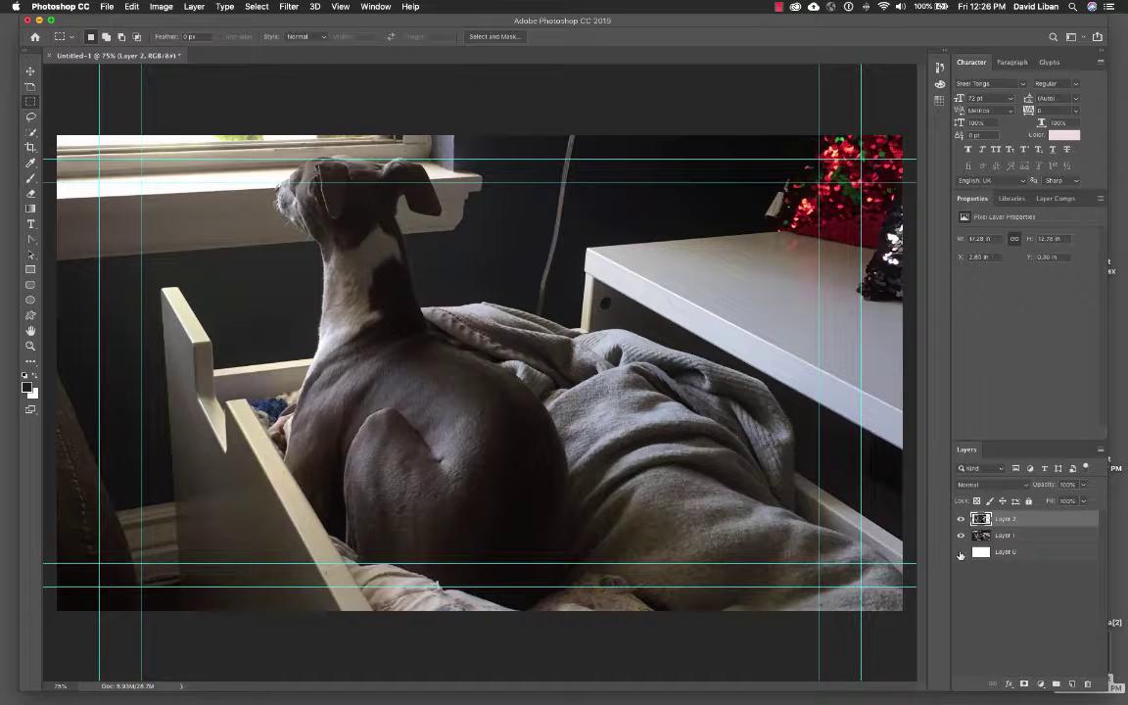
- Toggle the visibility of Layer 2 several times to compare it with Layer 1, leaving it shown
{"action": "left_click", "coordinate": [960, 521]}
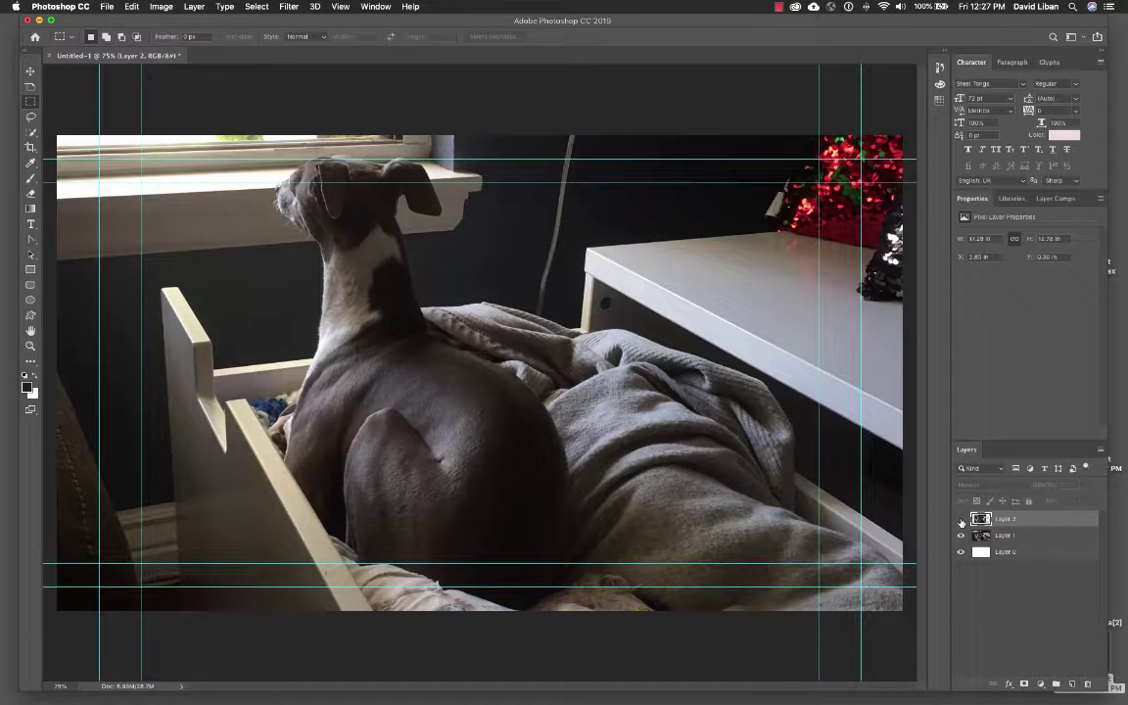
{"action": "left_click", "coordinate": [961, 521]}
{"action": "left_click", "coordinate": [960, 521]}
{"action": "left_click", "coordinate": [961, 522]}
{"action": "left_click", "coordinate": [961, 522]}
{"action": "left_click", "coordinate": [961, 521]}
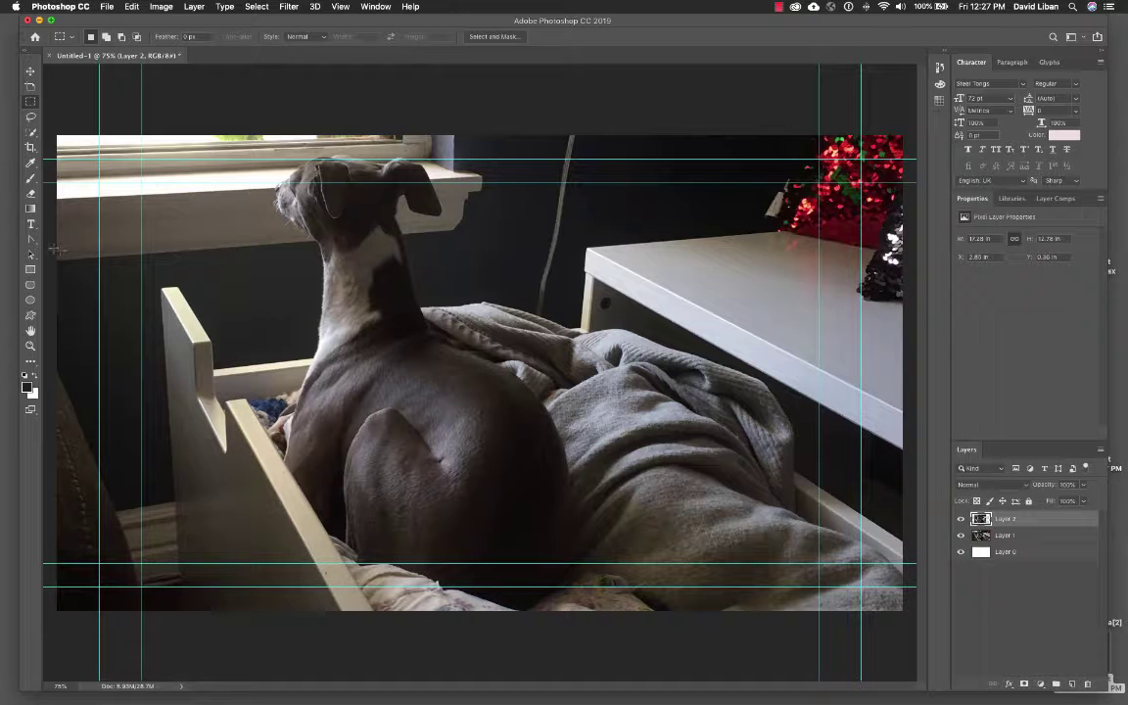
- Draw a loose freehand Lasso selection around the dog, then deselect it
{"action": "left_click", "coordinate": [29, 118]}
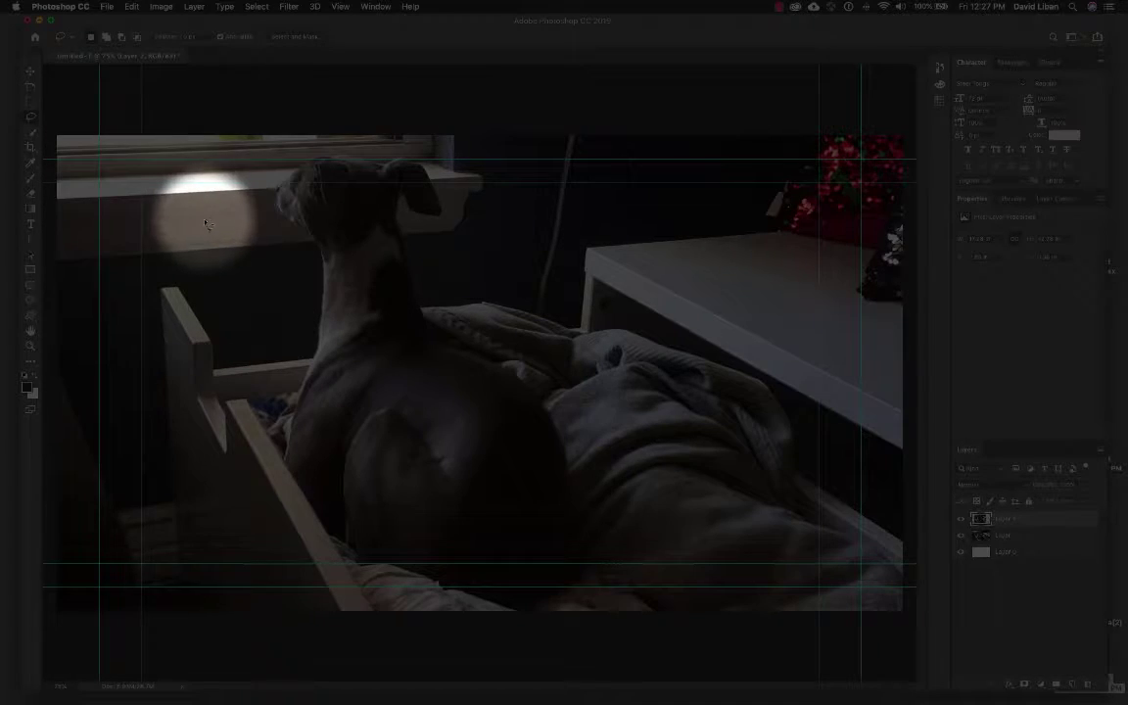
{"action": "mouse_move", "coordinate": [205, 218]}
{"action": "left_mouse_down"}
{"action": "mouse_move", "coordinate": [217, 184]}
{"action": "mouse_move", "coordinate": [312, 154]}
{"action": "mouse_move", "coordinate": [396, 159]}
{"action": "mouse_move", "coordinate": [493, 201]}
{"action": "mouse_move", "coordinate": [458, 253]}
{"action": "mouse_move", "coordinate": [490, 307]}
{"action": "mouse_move", "coordinate": [564, 382]}
{"action": "mouse_move", "coordinate": [576, 619]}
{"action": "mouse_move", "coordinate": [380, 573]}
{"action": "mouse_move", "coordinate": [229, 494]}
{"action": "mouse_move", "coordinate": [191, 335]}
{"action": "mouse_move", "coordinate": [206, 221]}
{"action": "left_mouse_up"}
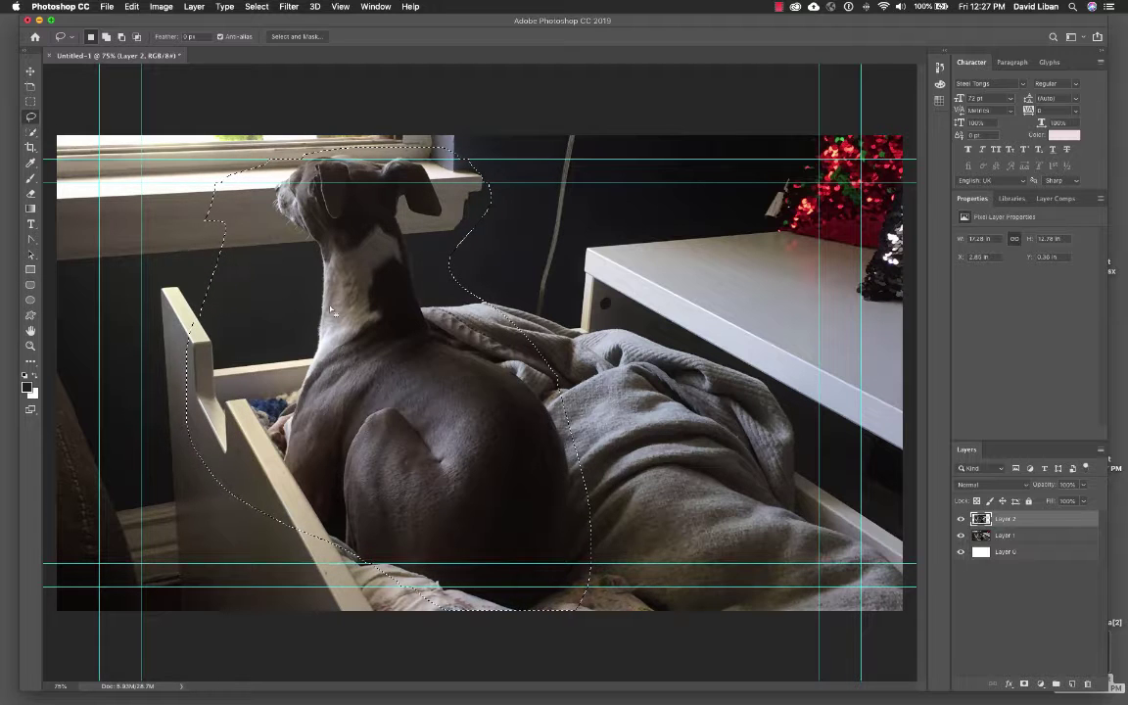
{"action": "key", "text": "super+d"}
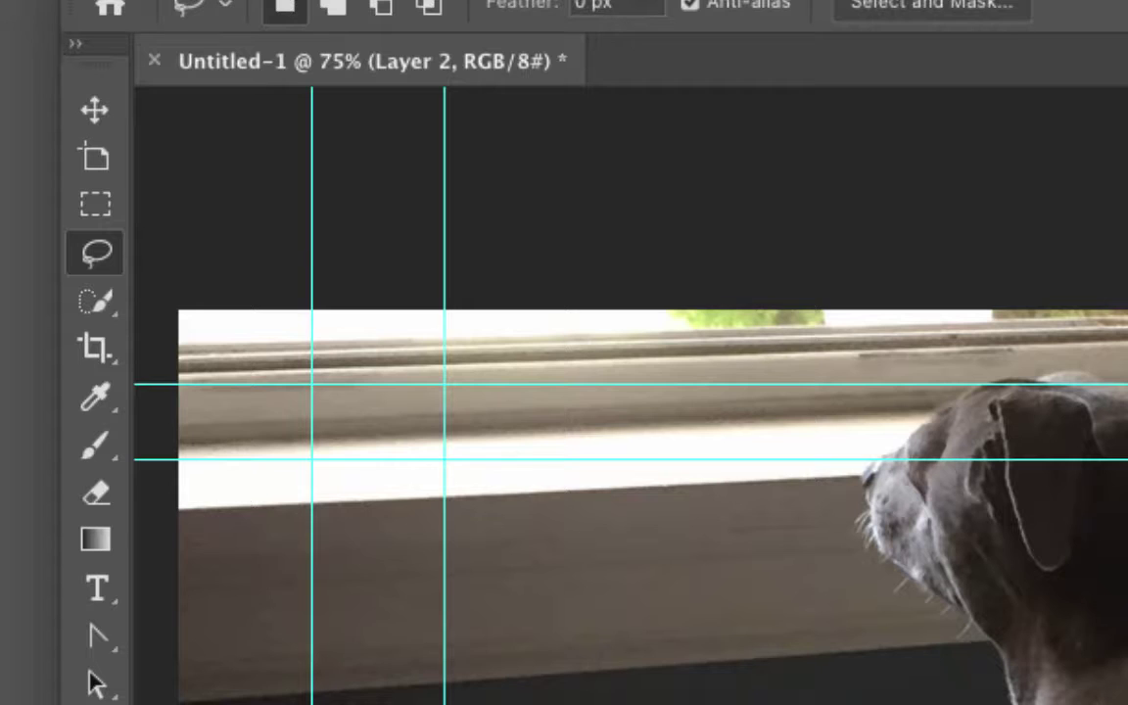
- Select the dark areas of Layer 2 around the dog with the Magic Wand
{"action": "left_click", "coordinate": [116, 320]}
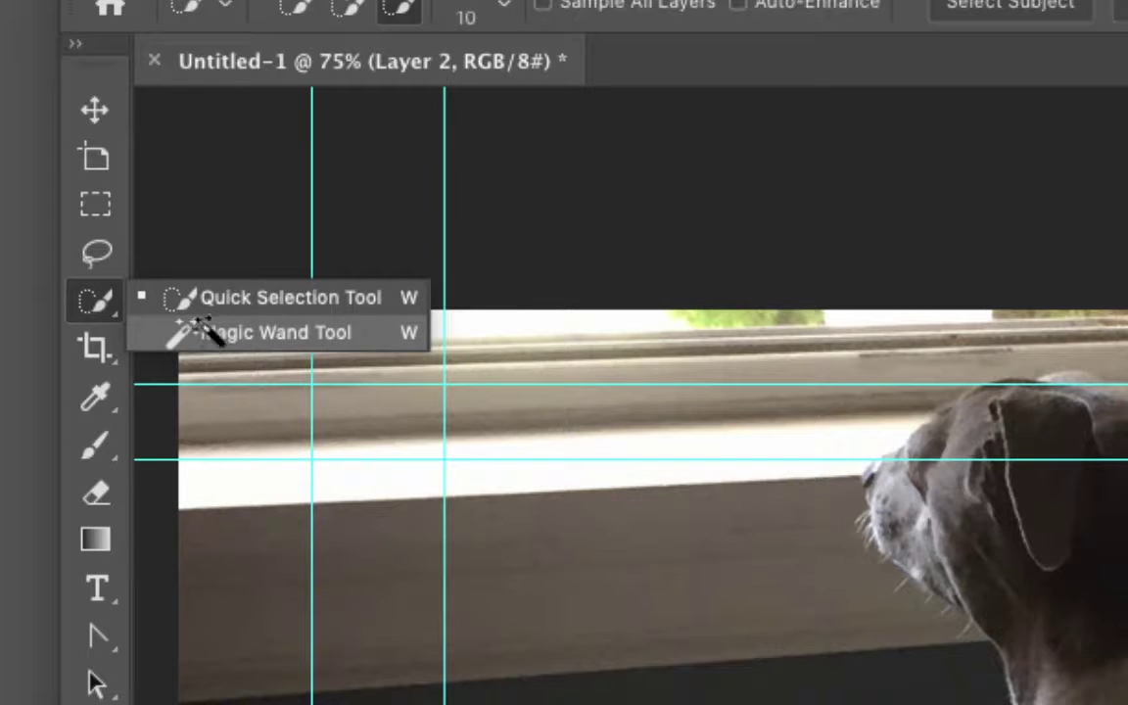
{"action": "left_click", "coordinate": [209, 334]}
{"action": "left_click", "coordinate": [537, 607]}
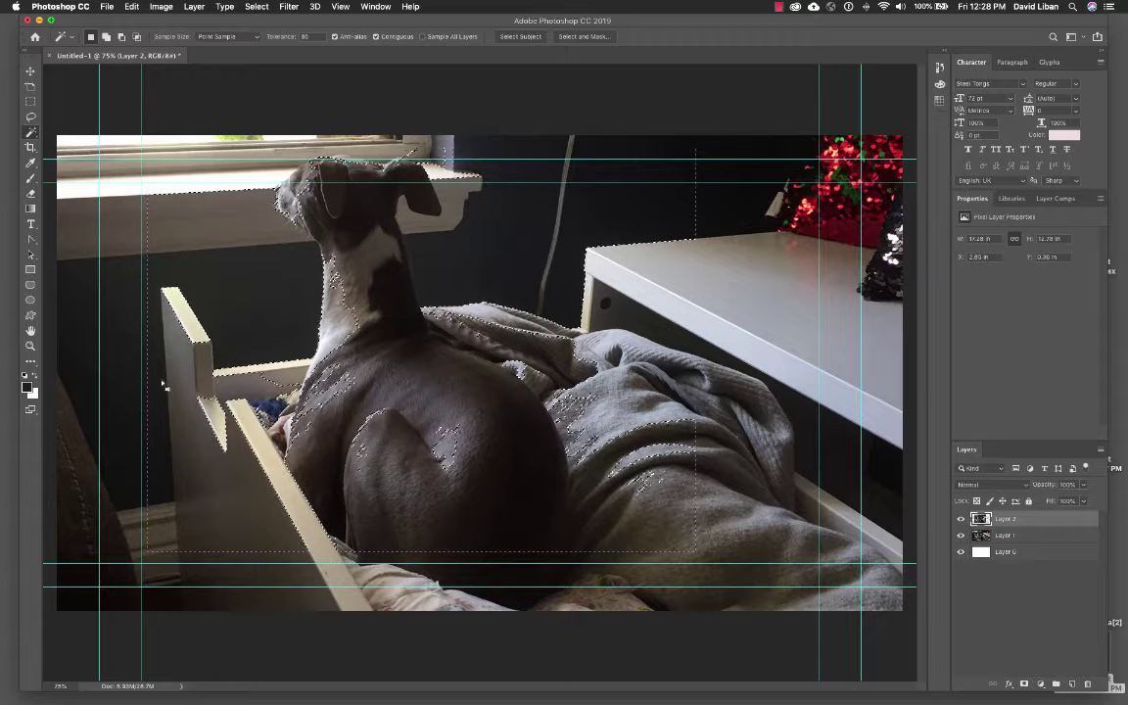
- Clear the Magic Wand selection and delete Layer 2
{"action": "key", "text": "super+d"}
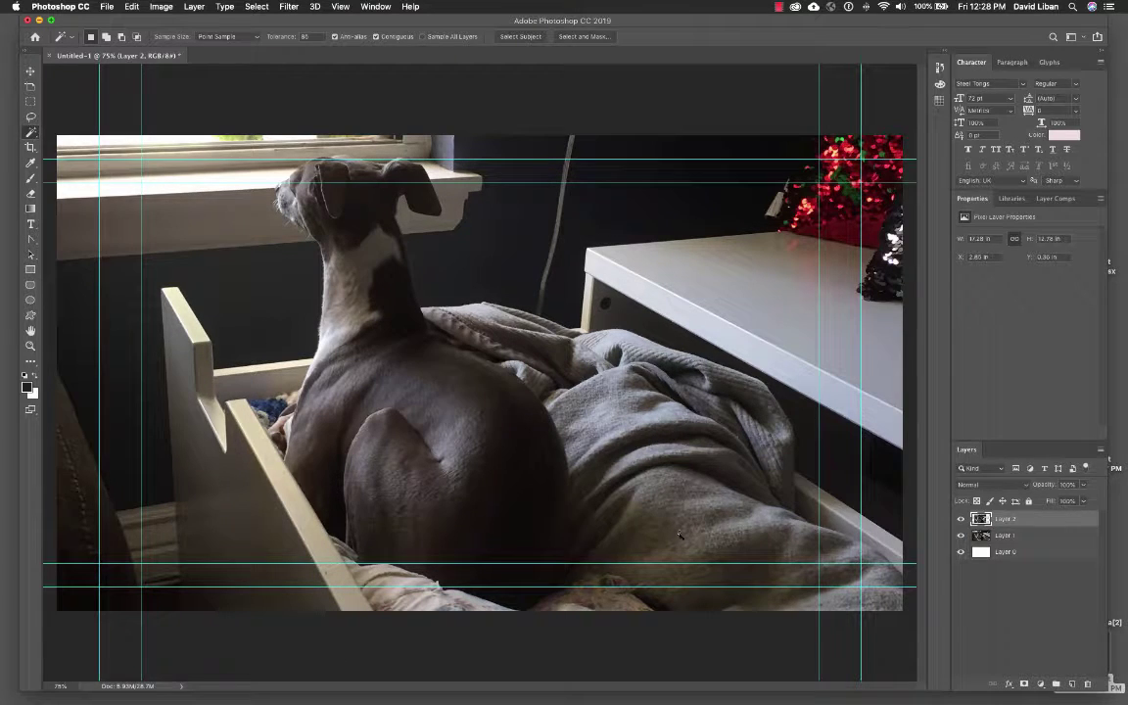
{"action": "left_click_drag", "start_coordinate": [1006, 522], "coordinate": [1087, 686]}
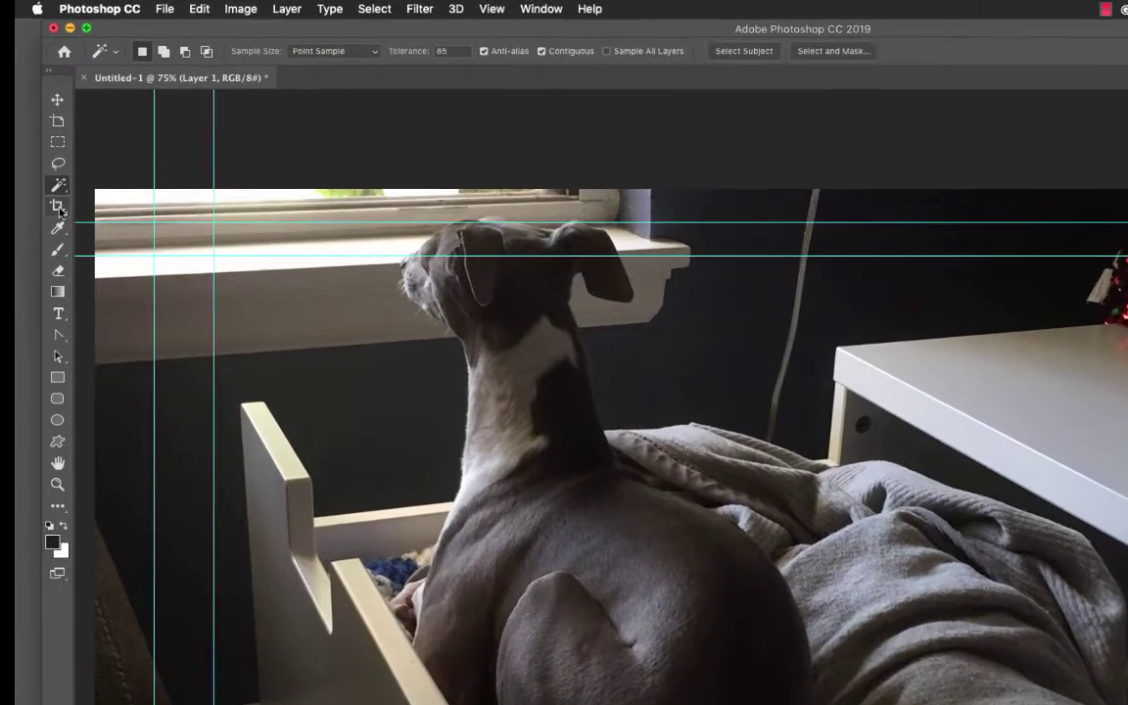
- Crop the image to a 1:1 square around the dog's head and neck, then undo the crop
{"action": "right_click", "coordinate": [58, 186]}
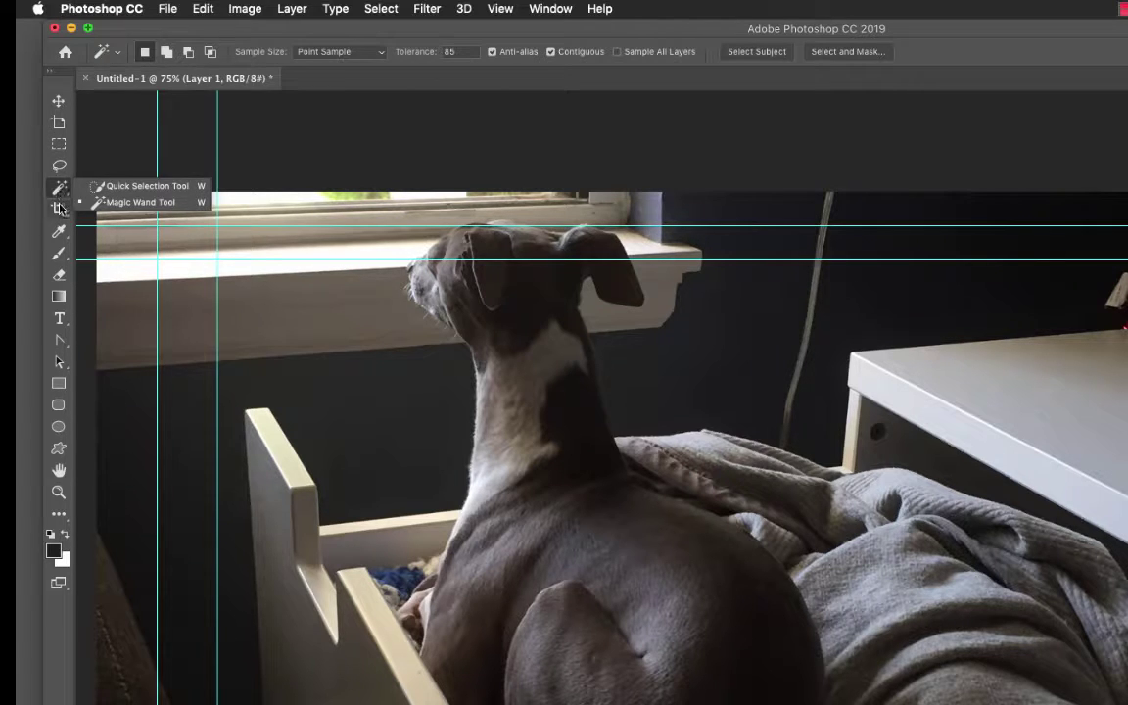
{"action": "left_click", "coordinate": [59, 209]}
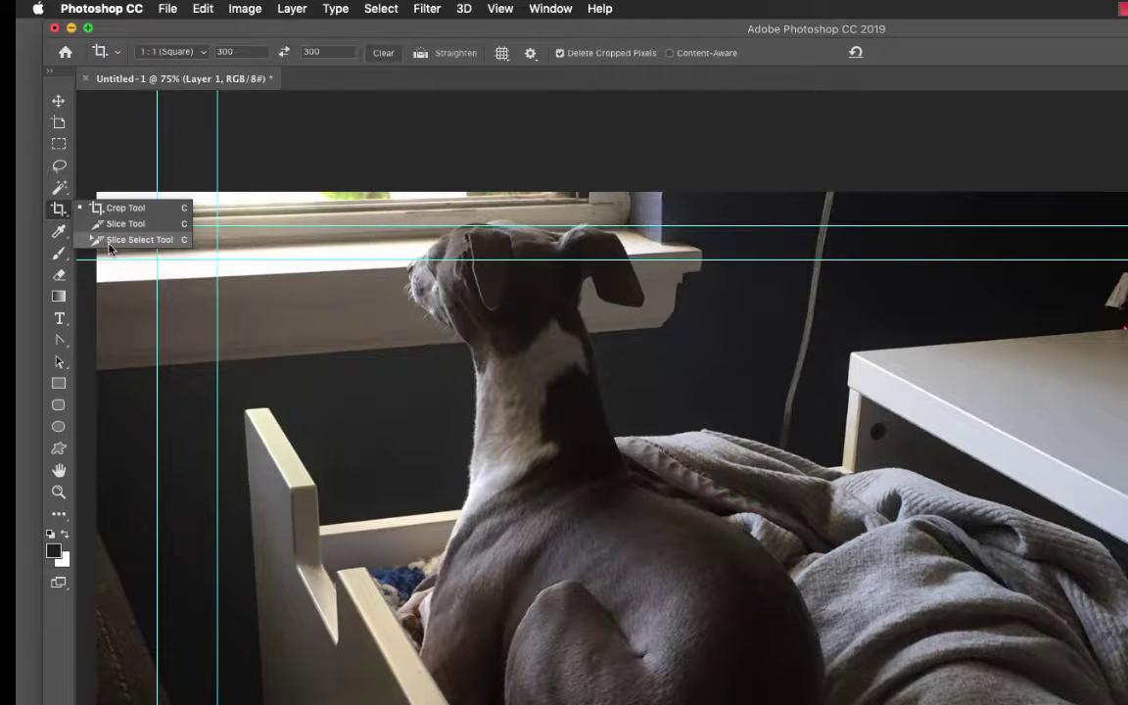
{"action": "left_click", "coordinate": [123, 205]}
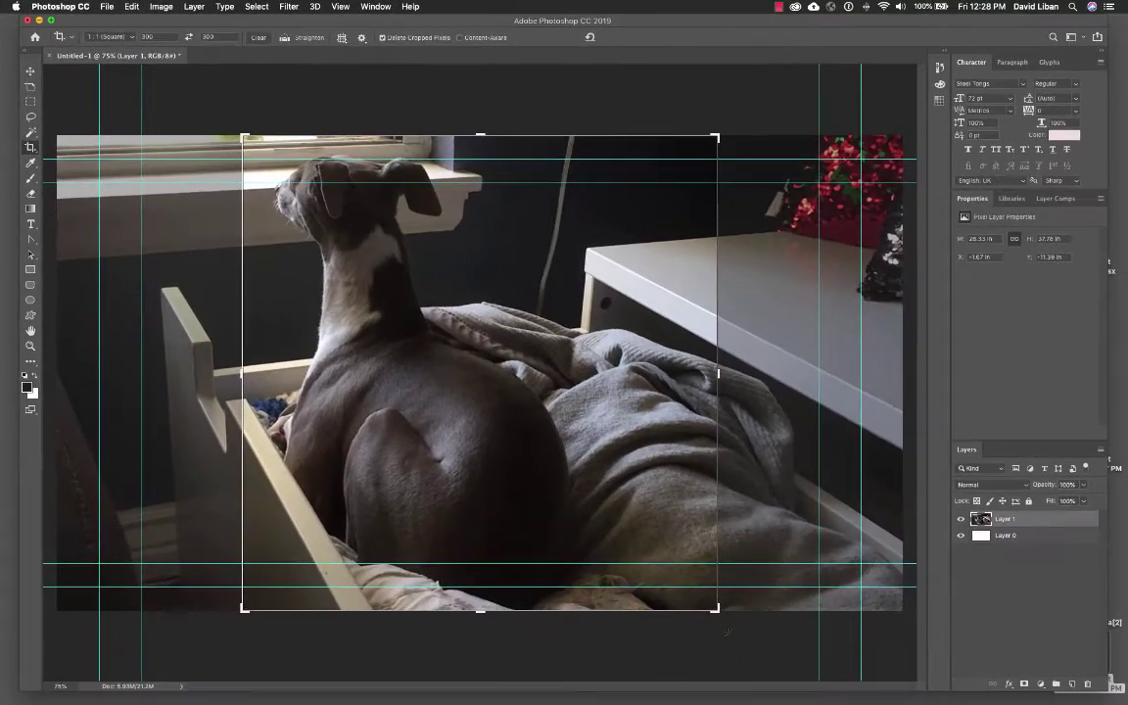
{"action": "left_click_drag", "start_coordinate": [721, 613], "coordinate": [593, 487]}
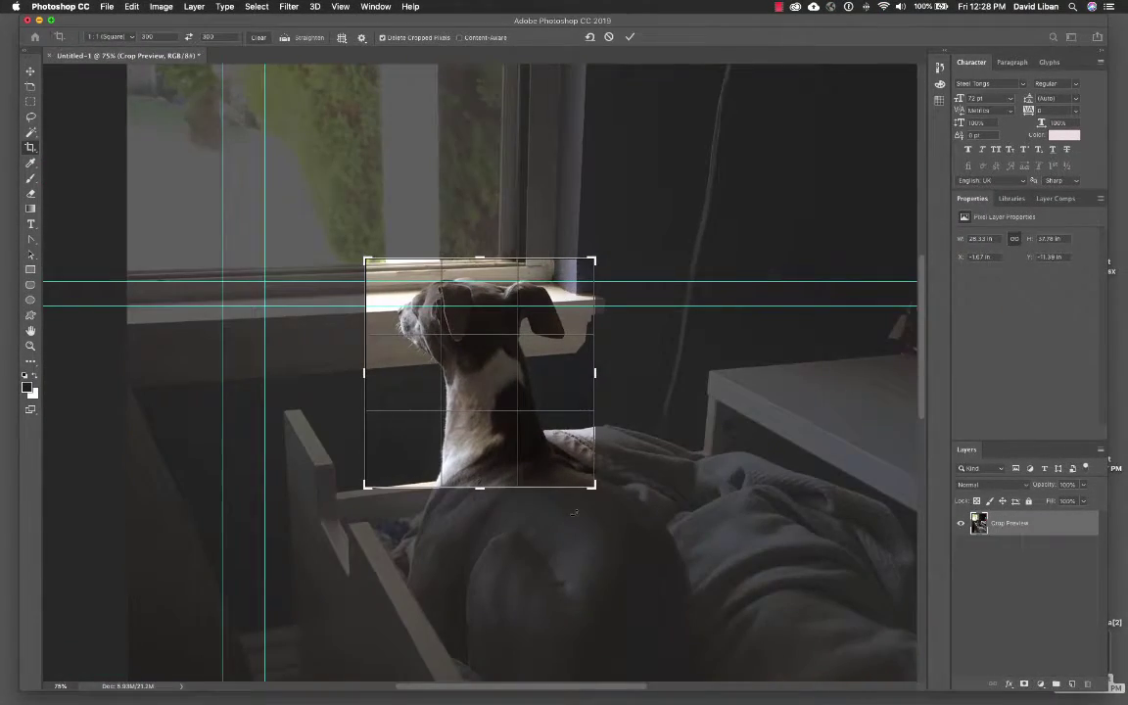
{"action": "key", "text": "Return"}
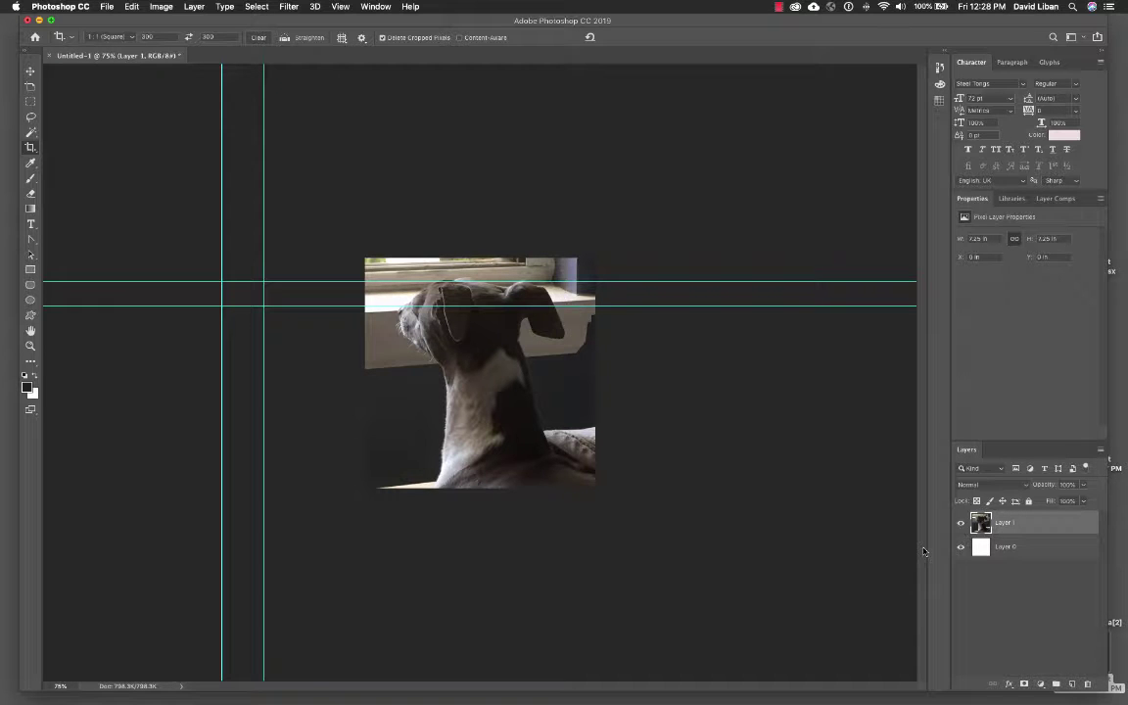
{"action": "key", "text": "super+z"}
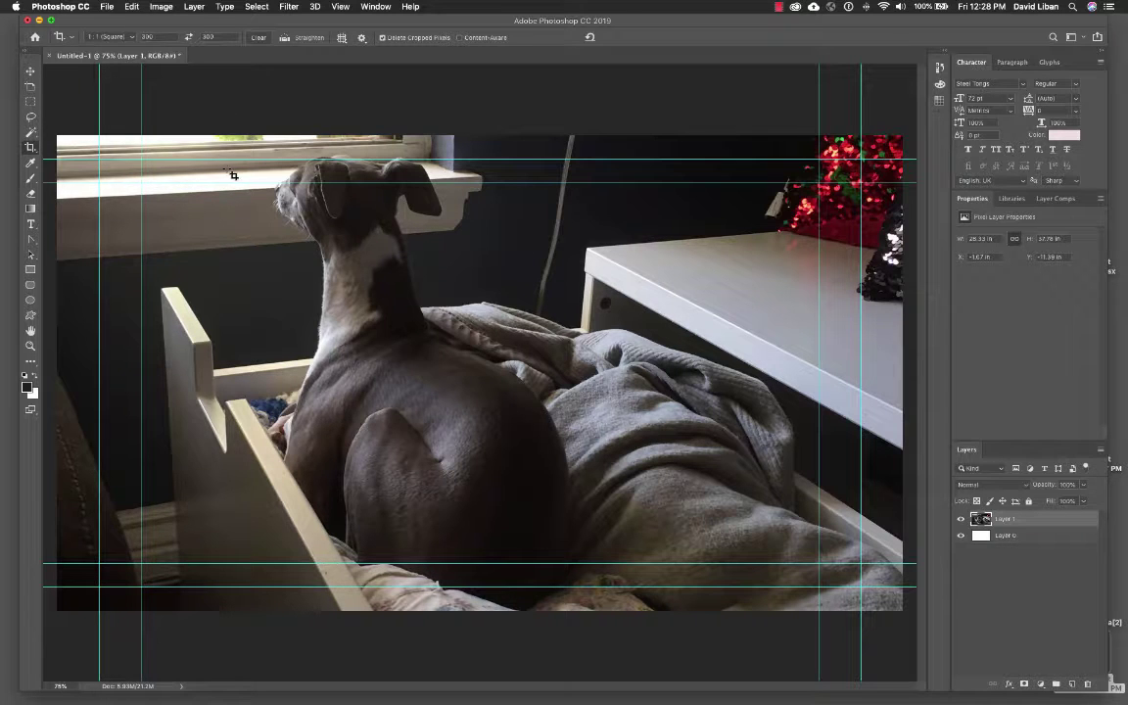
- Inspect the canvas size in pixels and leave the dialog without changing it
{"action": "left_click", "coordinate": [30, 72]}
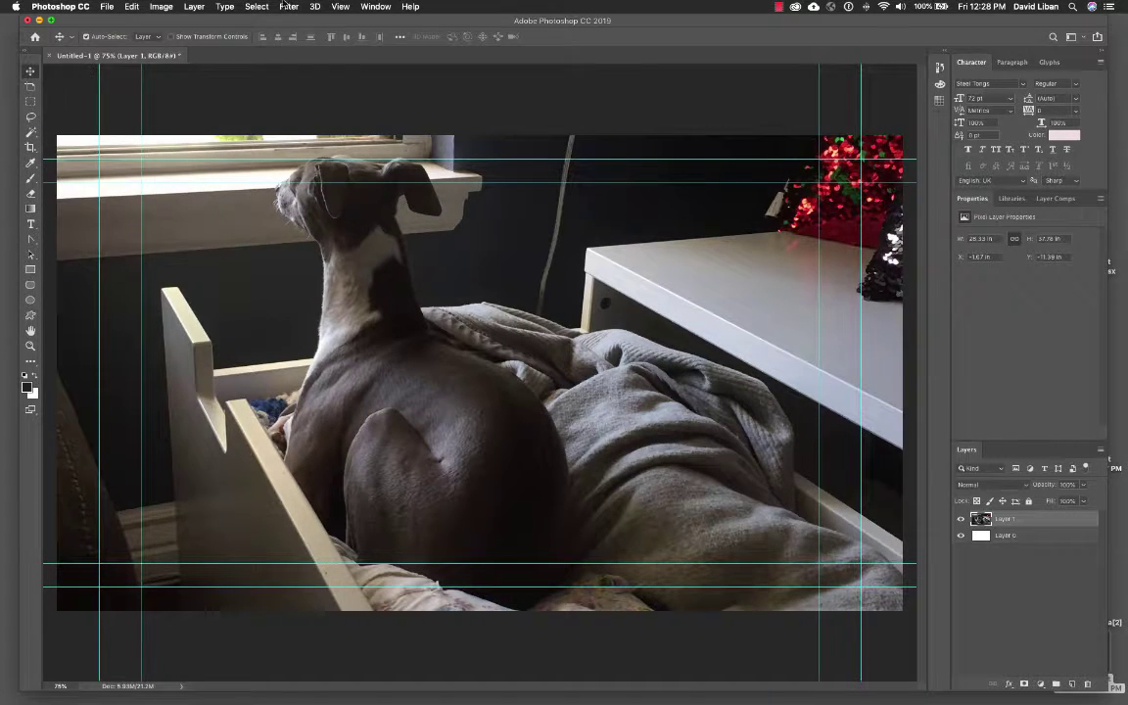
{"action": "left_click", "coordinate": [186, 6]}
{"action": "left_click", "coordinate": [186, 5]}
{"action": "left_click", "coordinate": [187, 6]}
{"action": "mouse_move", "coordinate": [148, 6]}
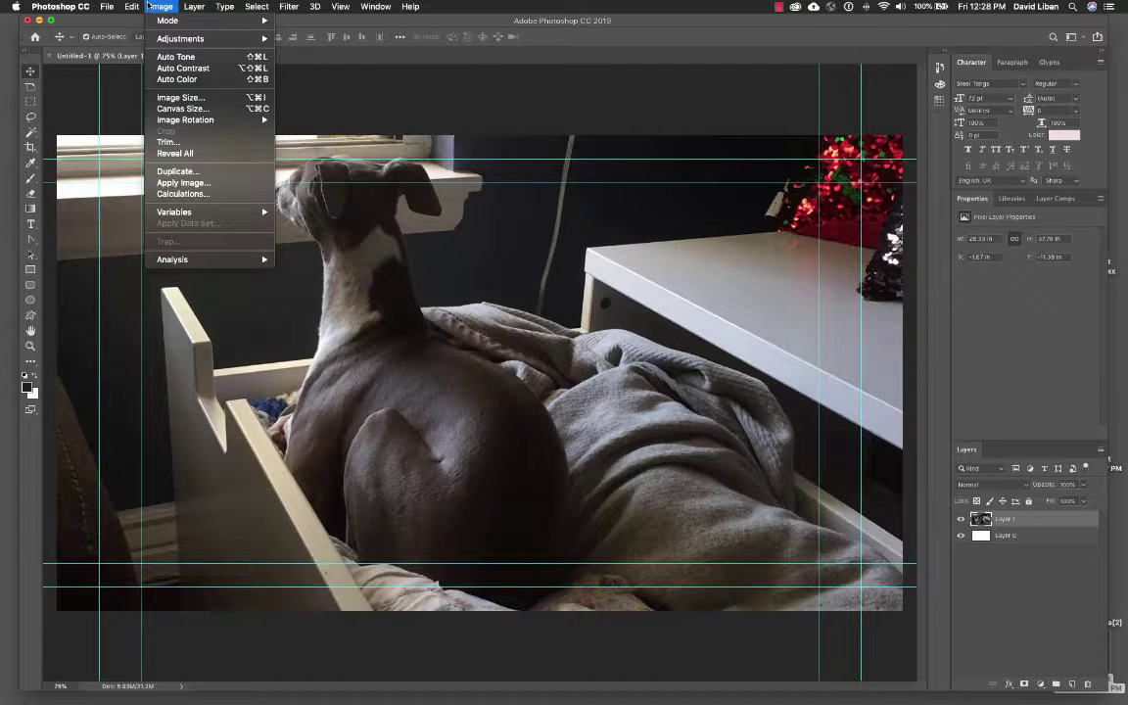
{"action": "left_click", "coordinate": [171, 109]}
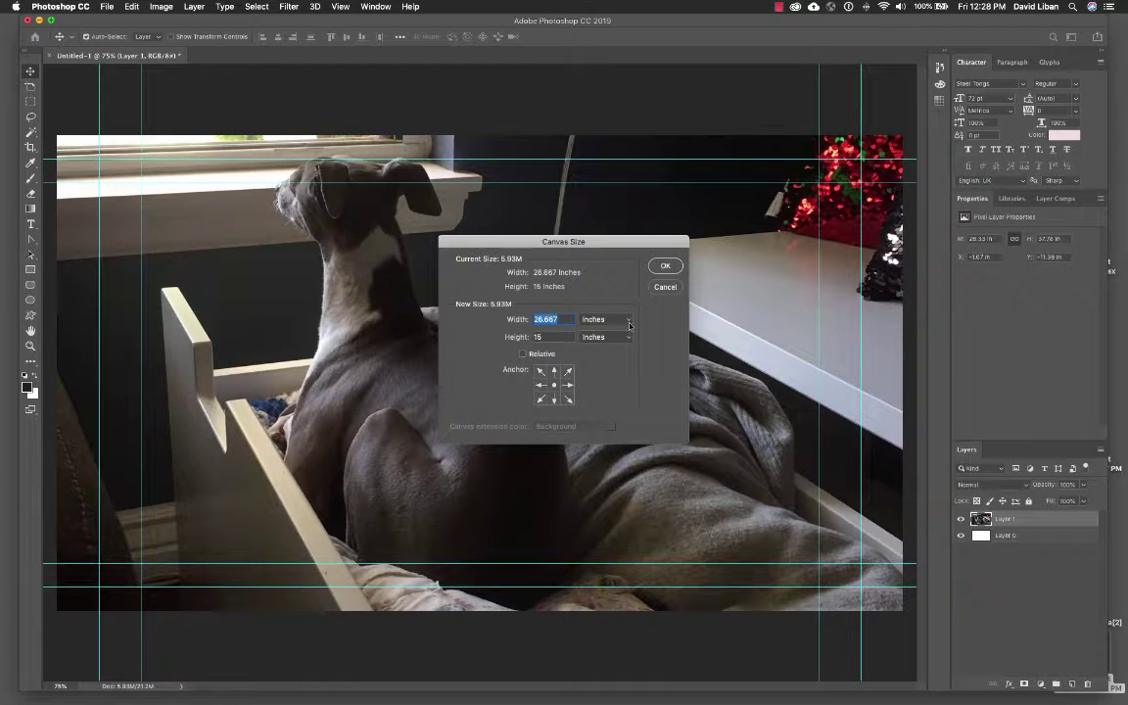
{"action": "left_click", "coordinate": [615, 321]}
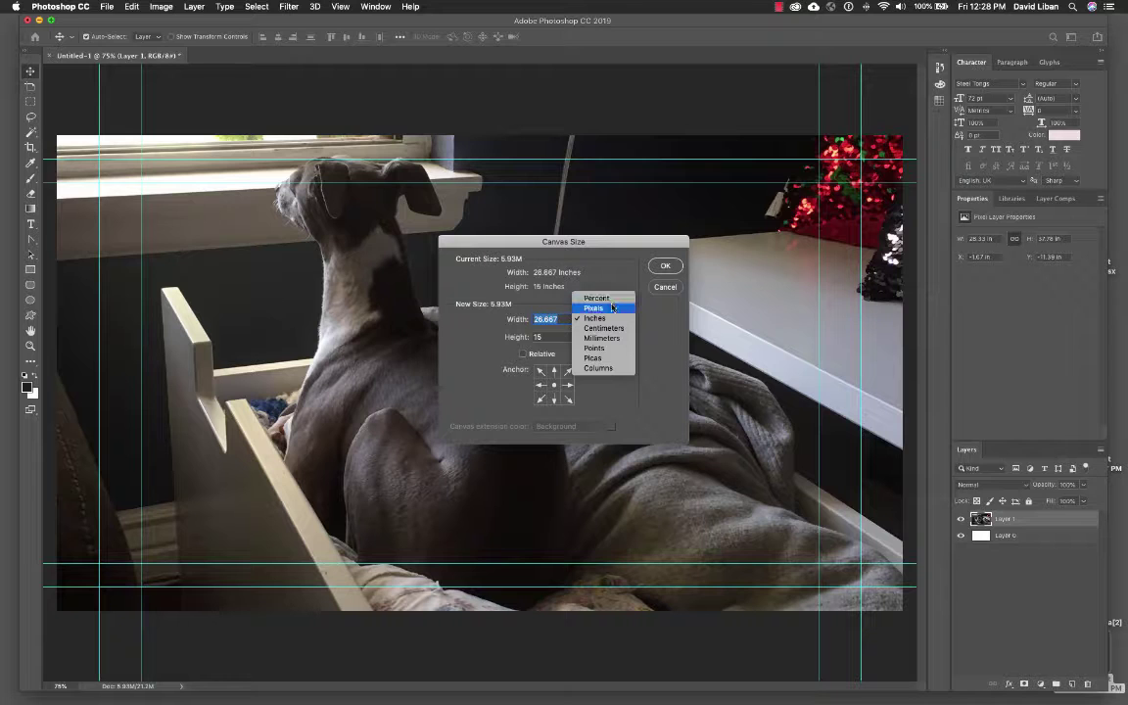
{"action": "left_click", "coordinate": [612, 308]}
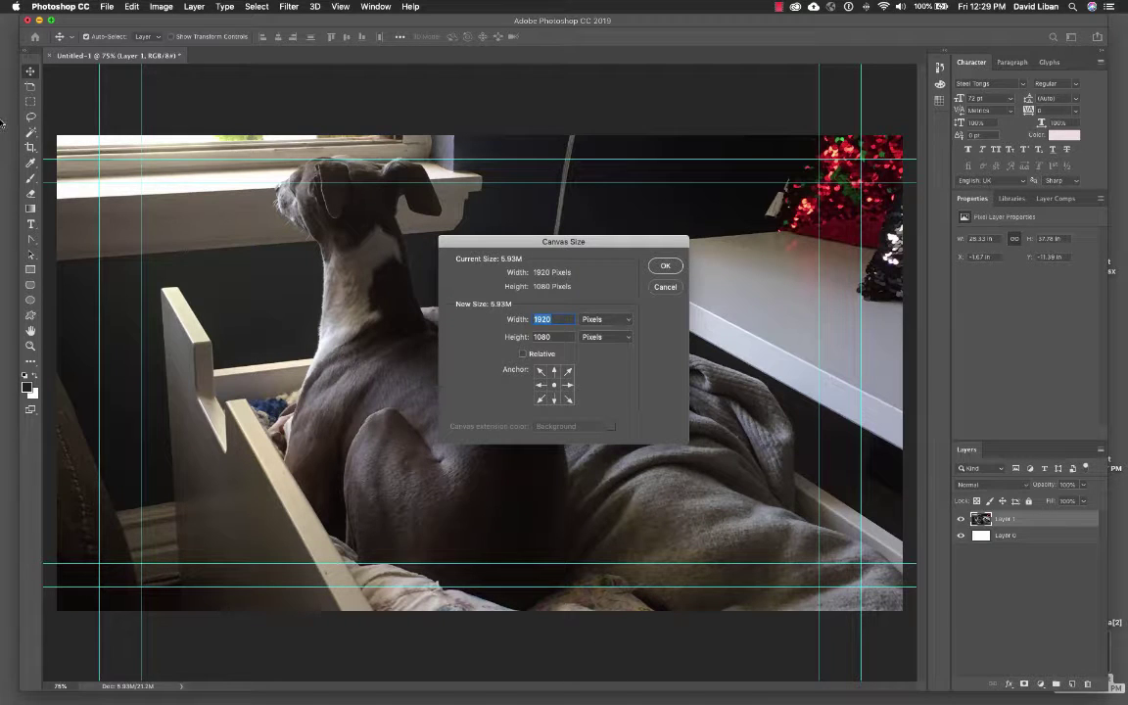
{"action": "left_click", "coordinate": [658, 290]}
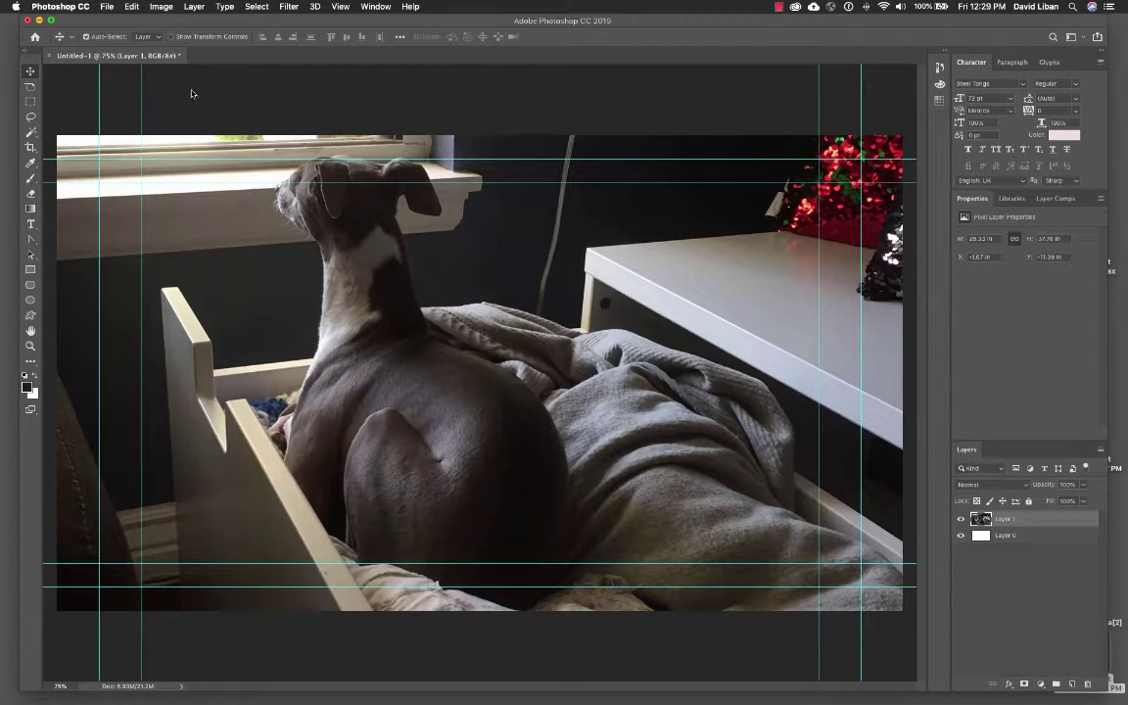
- Inspect the image size settings with the width unit options, then cancel without resizing
{"action": "left_click", "coordinate": [131, 6]}
{"action": "mouse_move", "coordinate": [154, 8]}
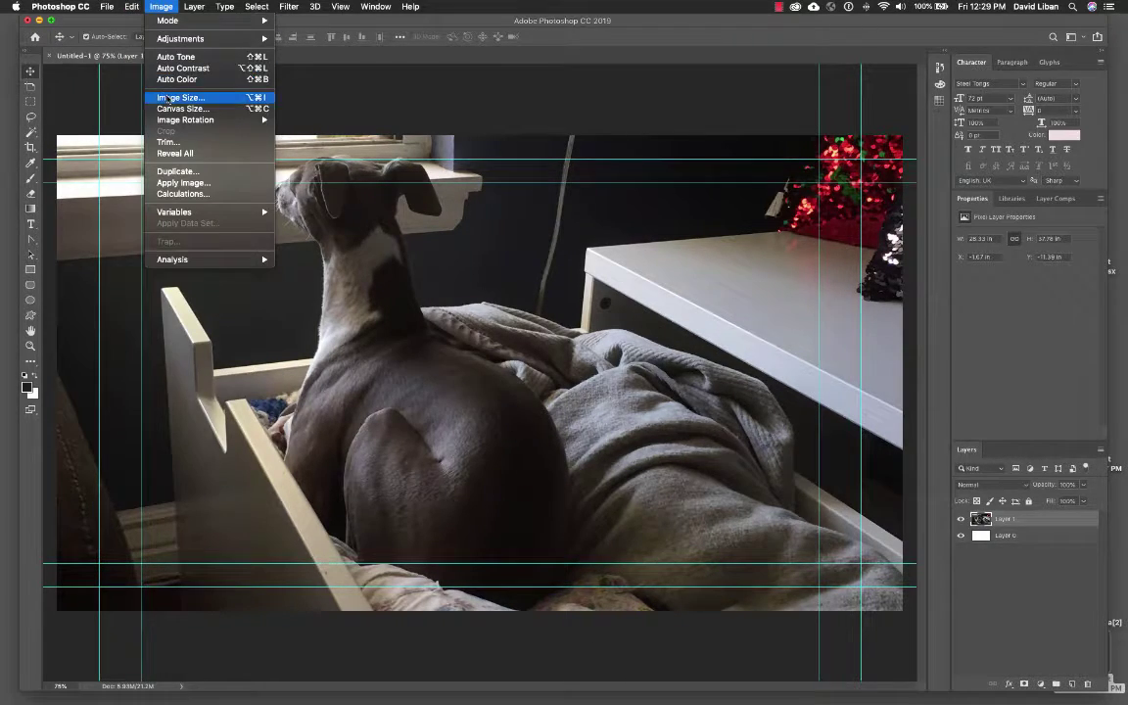
{"action": "left_click", "coordinate": [168, 98]}
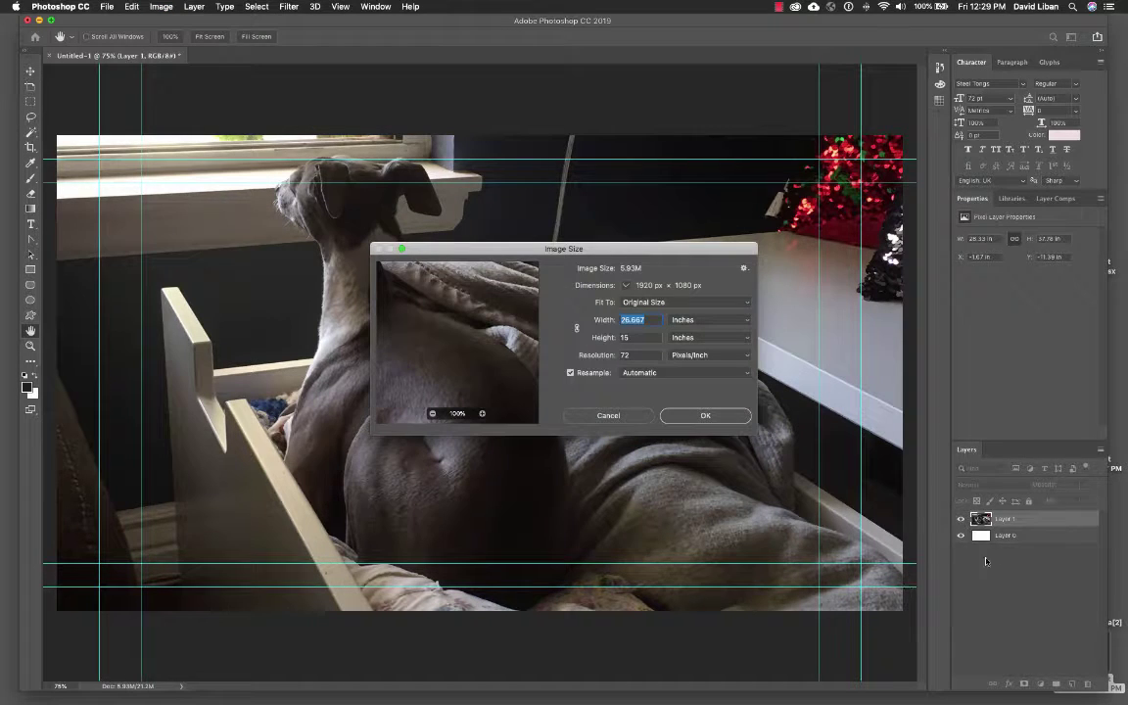
{"action": "left_click", "coordinate": [691, 319]}
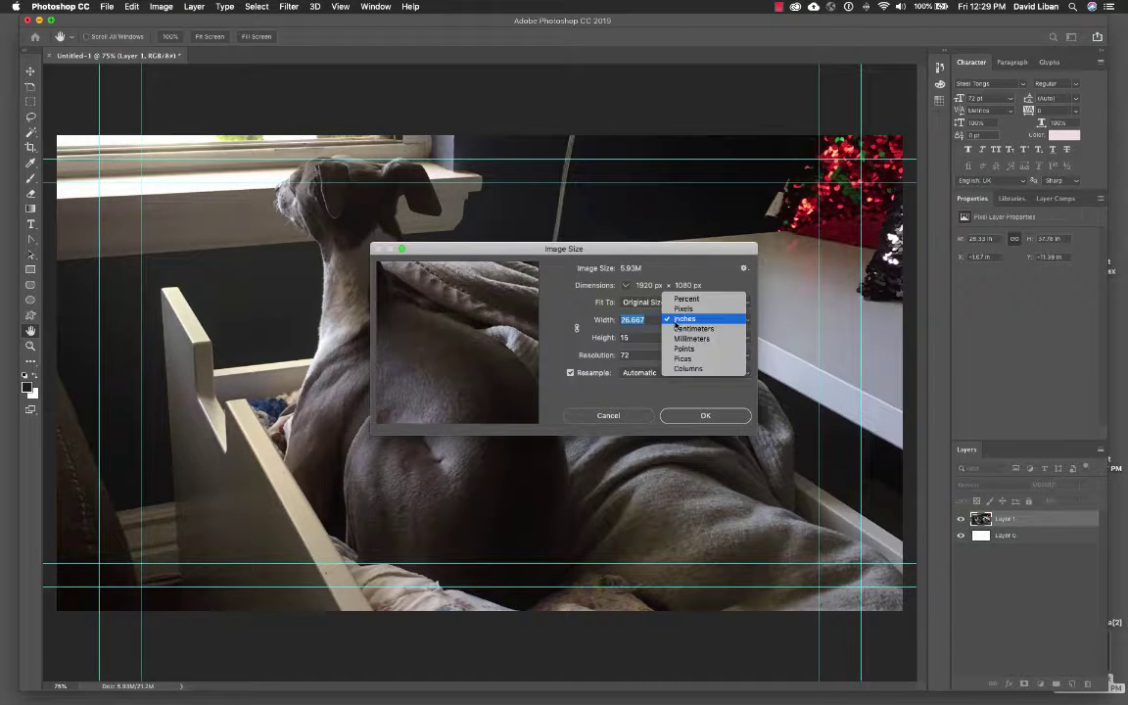
{"action": "left_click", "coordinate": [700, 304]}
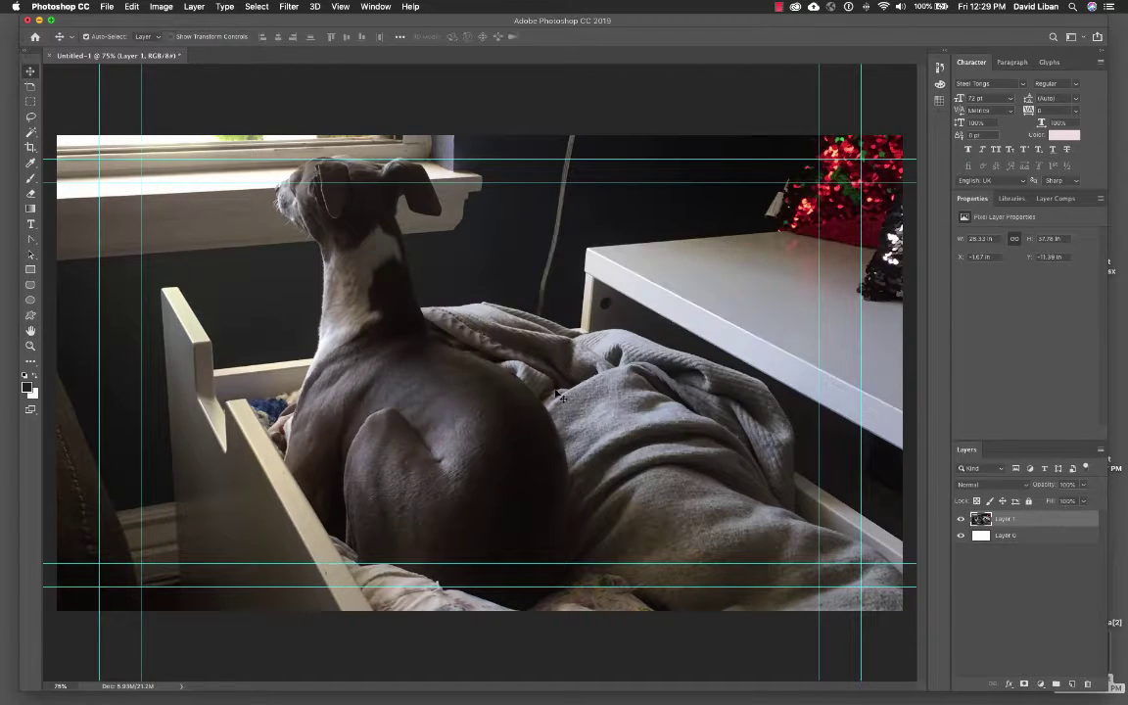
{"action": "key", "text": "Escape"}
- Sample the dark wall colour behind the dog's neck with the Eyedropper as the foreground colour
{"action": "left_click", "coordinate": [30, 163]}
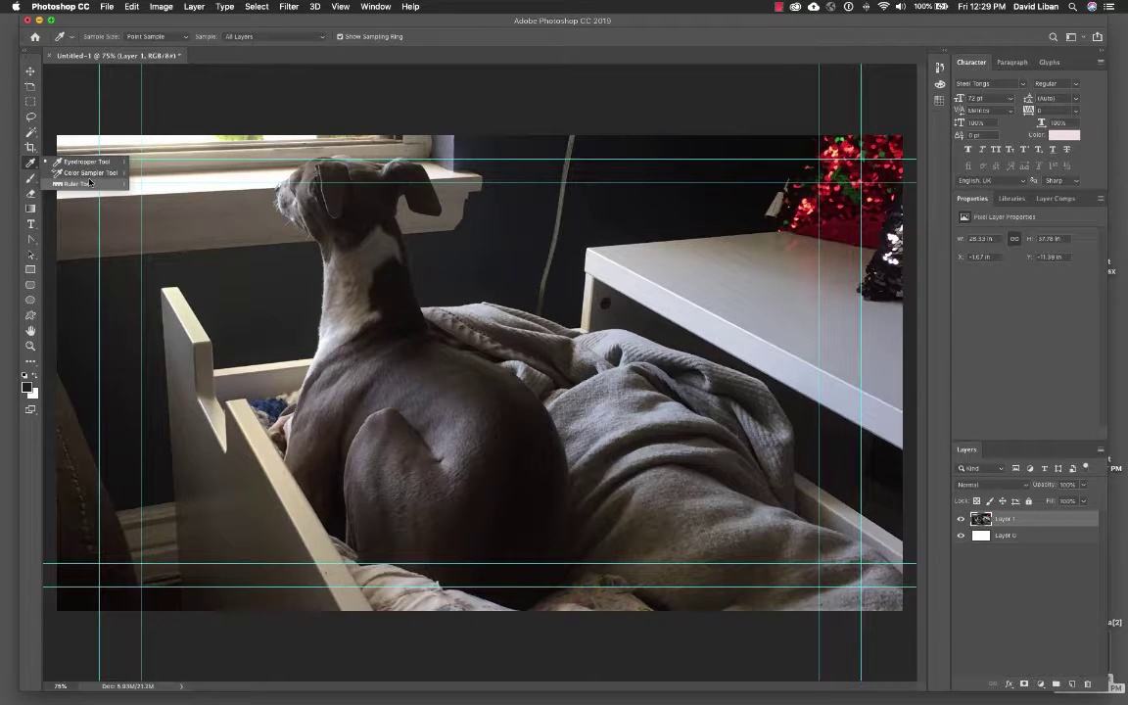
{"action": "left_click", "coordinate": [34, 165]}
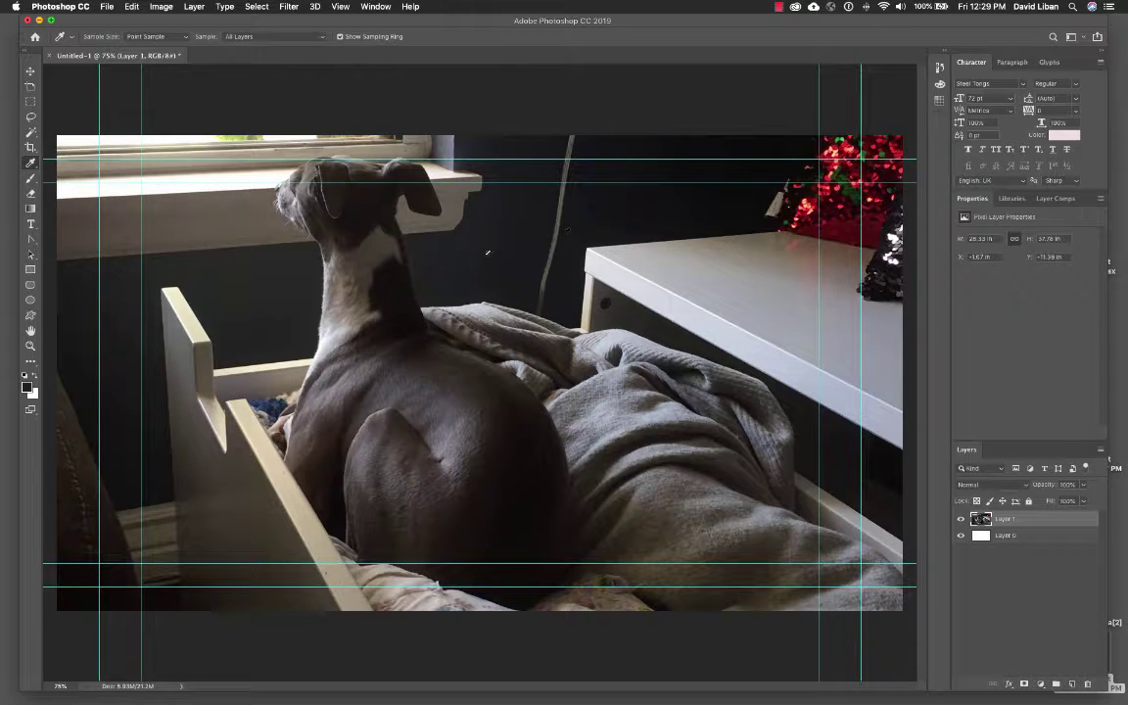
{"action": "left_click", "coordinate": [309, 296]}
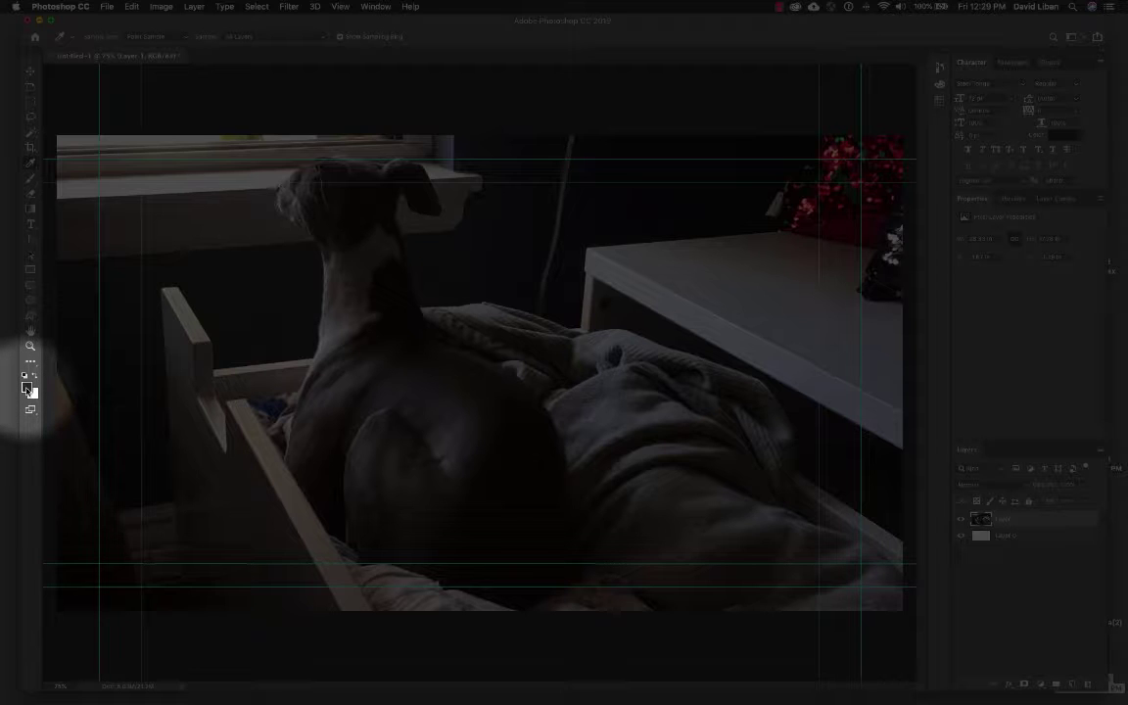
- Add a new layer above Layer 1 and fill it with blue-grey #787e94 sampled beside the window, in Normal mode at 100% opacity
{"action": "left_click", "coordinate": [1074, 684]}
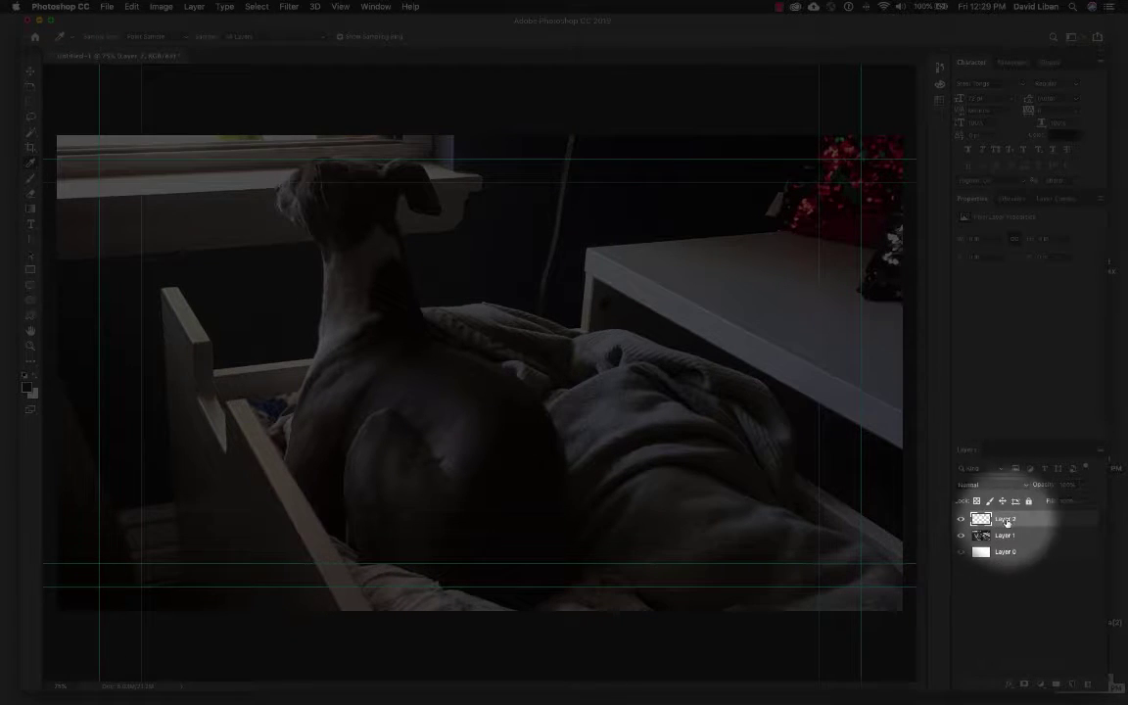
{"action": "left_click", "coordinate": [131, 6]}
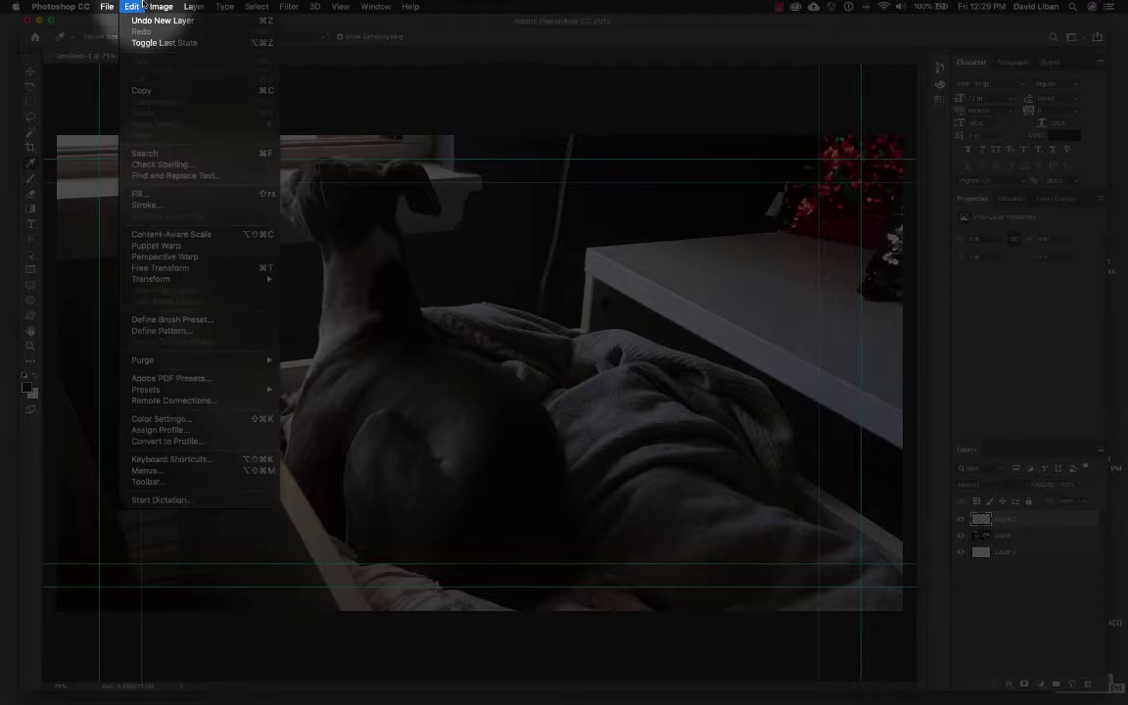
{"action": "left_click", "coordinate": [145, 192]}
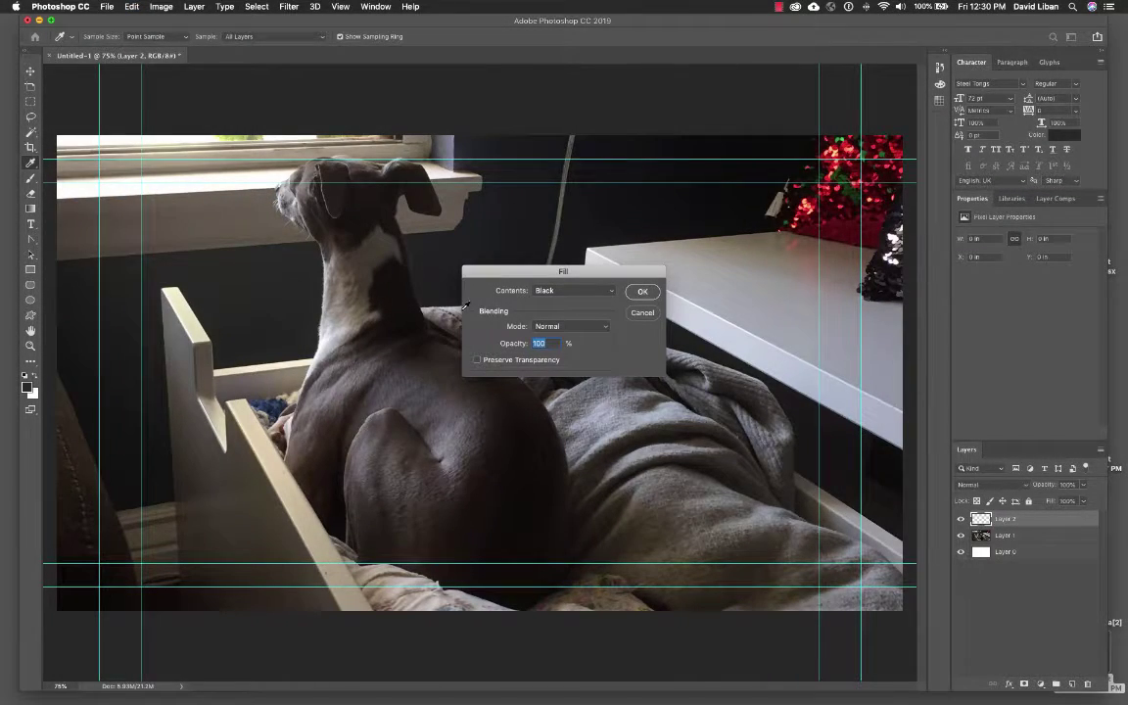
{"action": "left_click", "coordinate": [554, 291]}
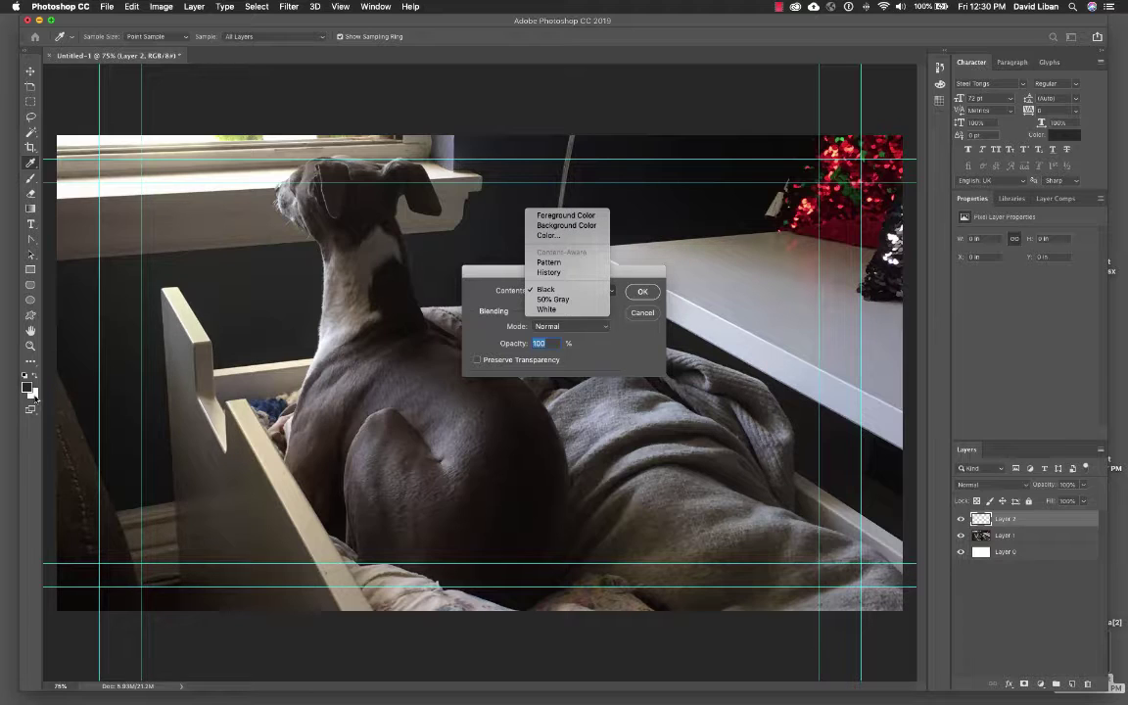
{"action": "left_click", "coordinate": [573, 237]}
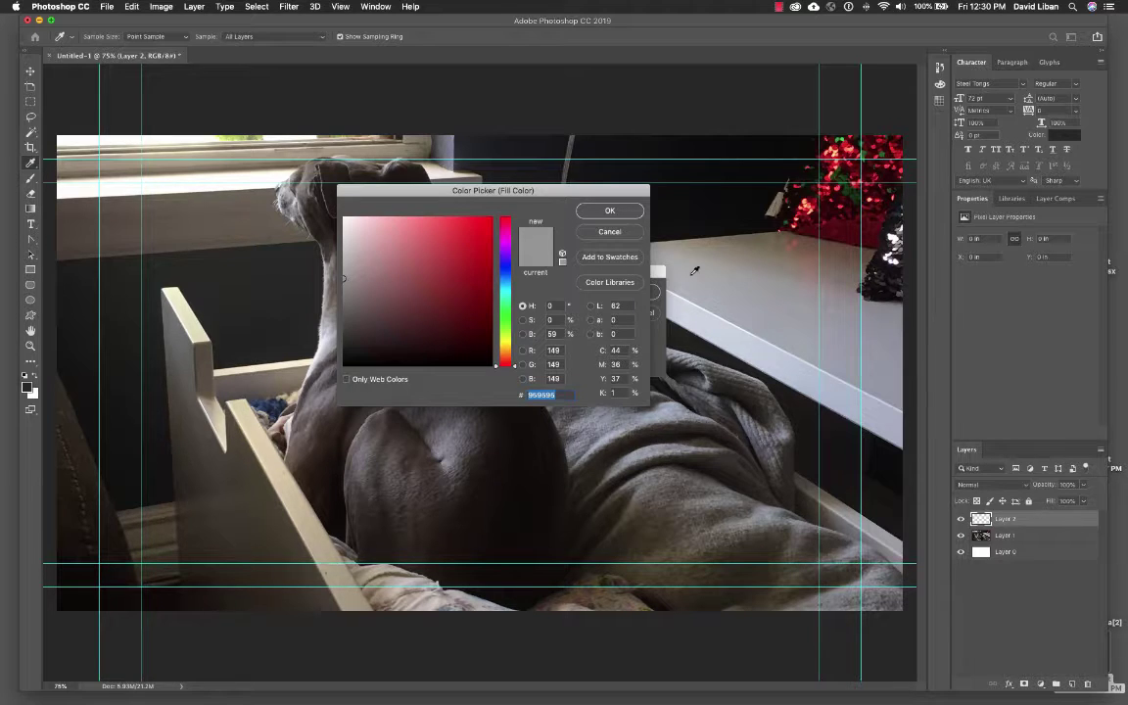
{"action": "left_click", "coordinate": [452, 142]}
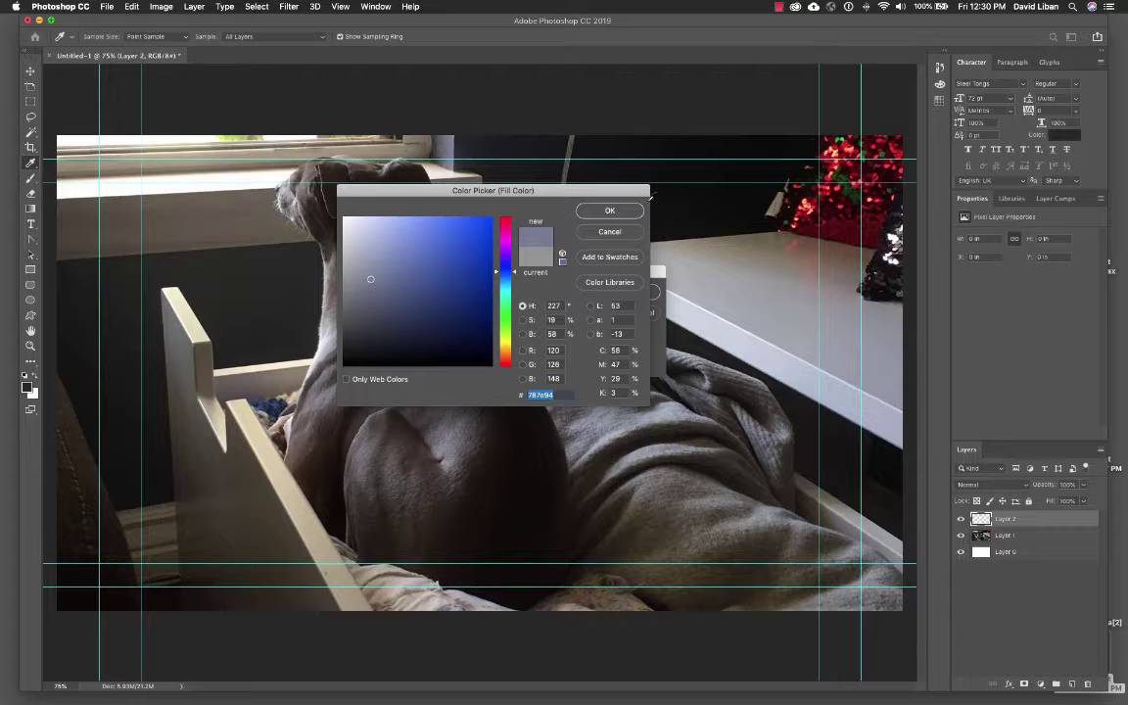
{"action": "left_click", "coordinate": [607, 211]}
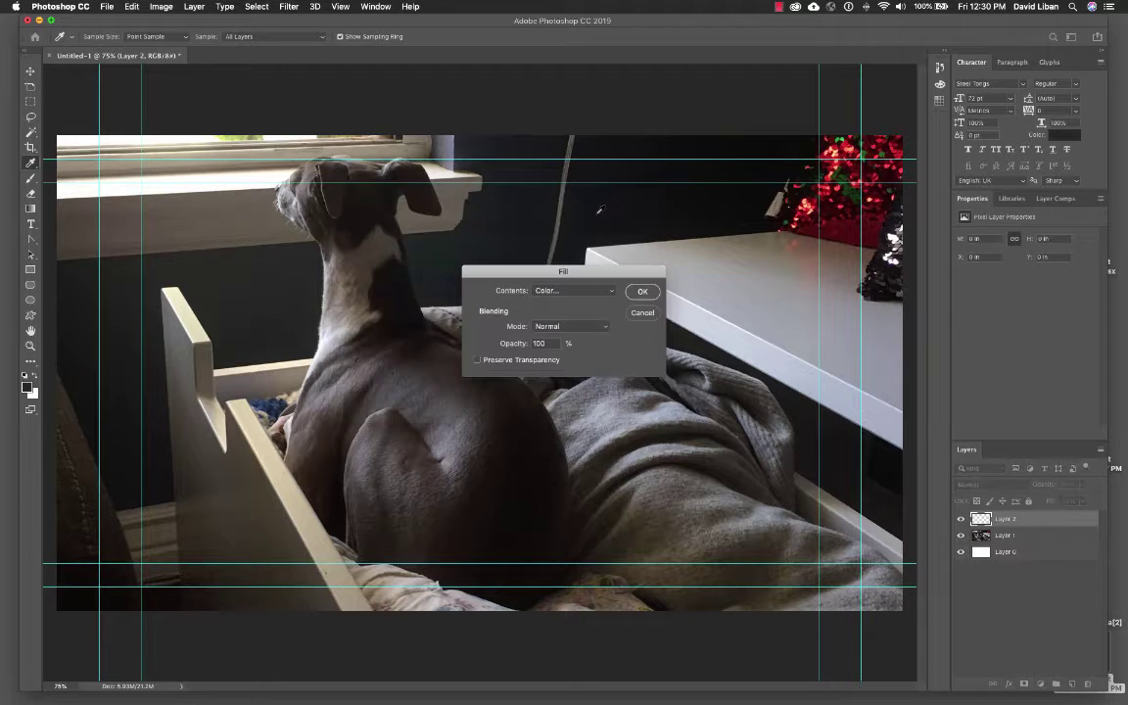
{"action": "left_click", "coordinate": [641, 292]}
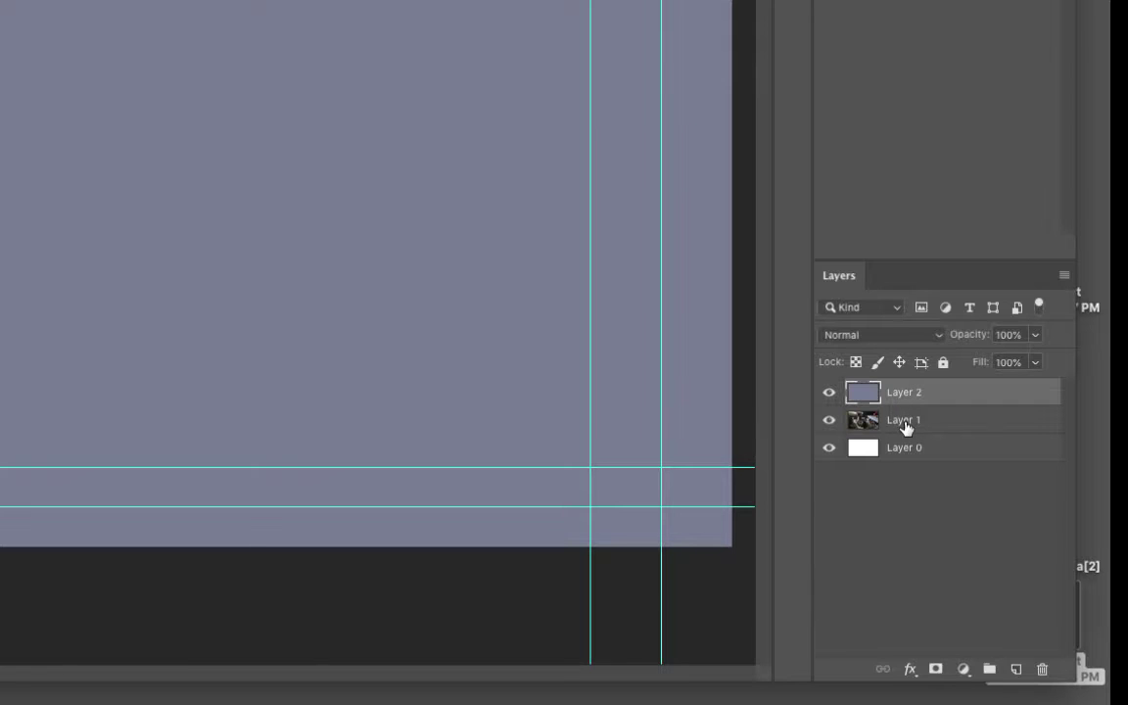
- Move Layer 1 above Layer 2 and try lowering its opacity to about 53% before restoring it to 100%
{"action": "left_click_drag", "start_coordinate": [905, 427], "coordinate": [901, 392]}
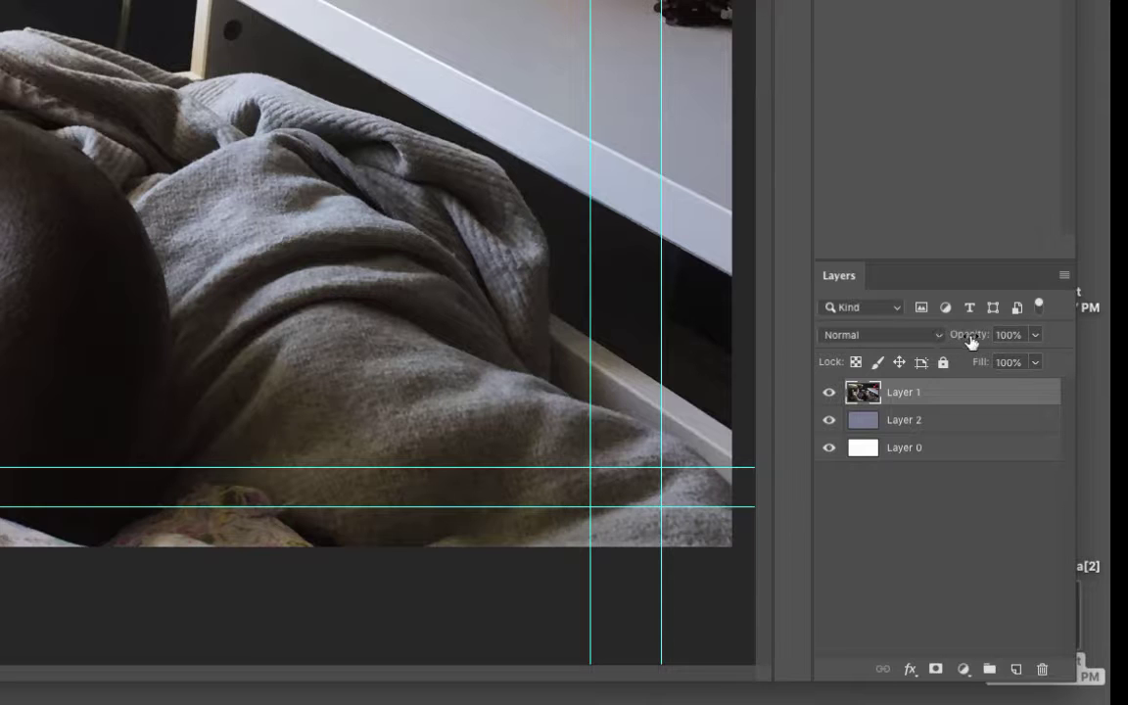
{"action": "left_click", "coordinate": [1036, 336]}
{"action": "left_click_drag", "start_coordinate": [1033, 360], "coordinate": [968, 362]}
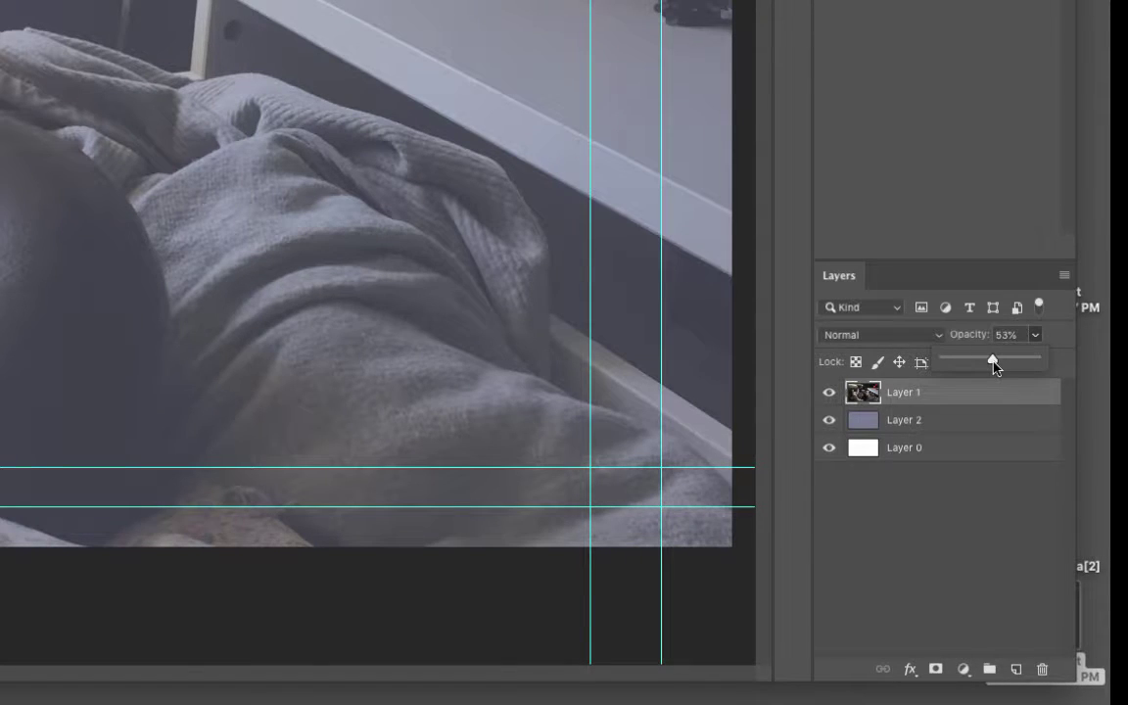
{"action": "left_click_drag", "start_coordinate": [994, 366], "coordinate": [1036, 360]}
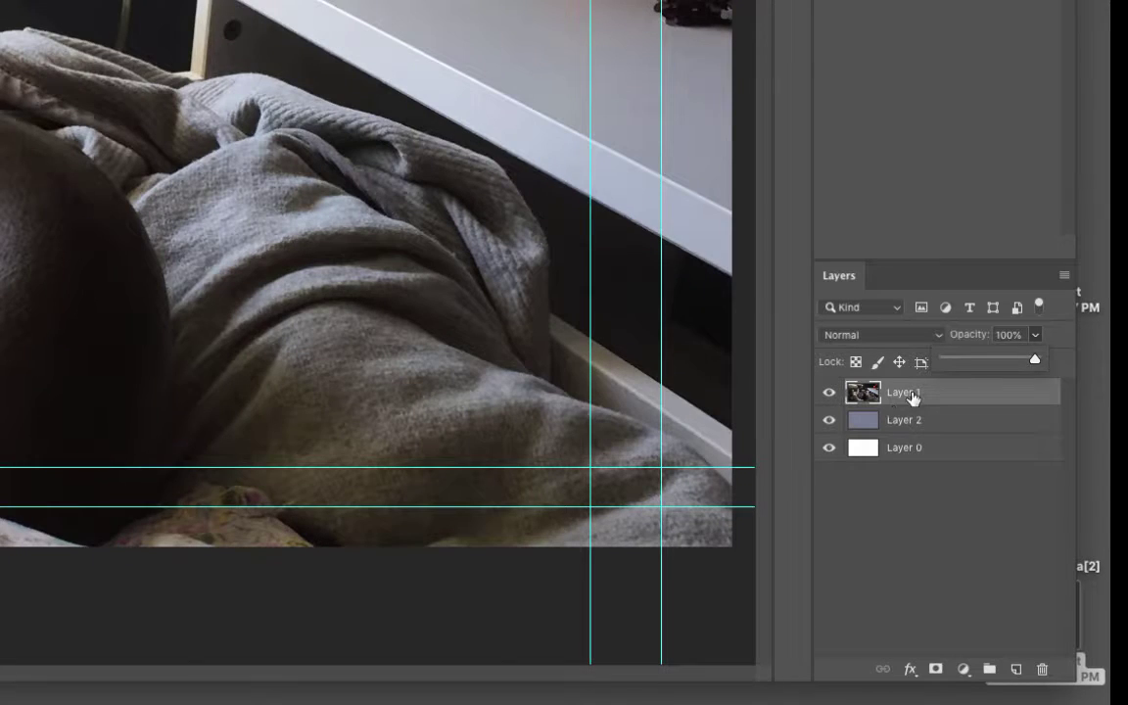
- Scale Layer 1 proportionally to about 53.6% with Free Transform, leaving blue-grey bands on both sides of the photo
{"action": "left_click", "coordinate": [913, 396]}
{"action": "key", "text": "ctrl+t"}
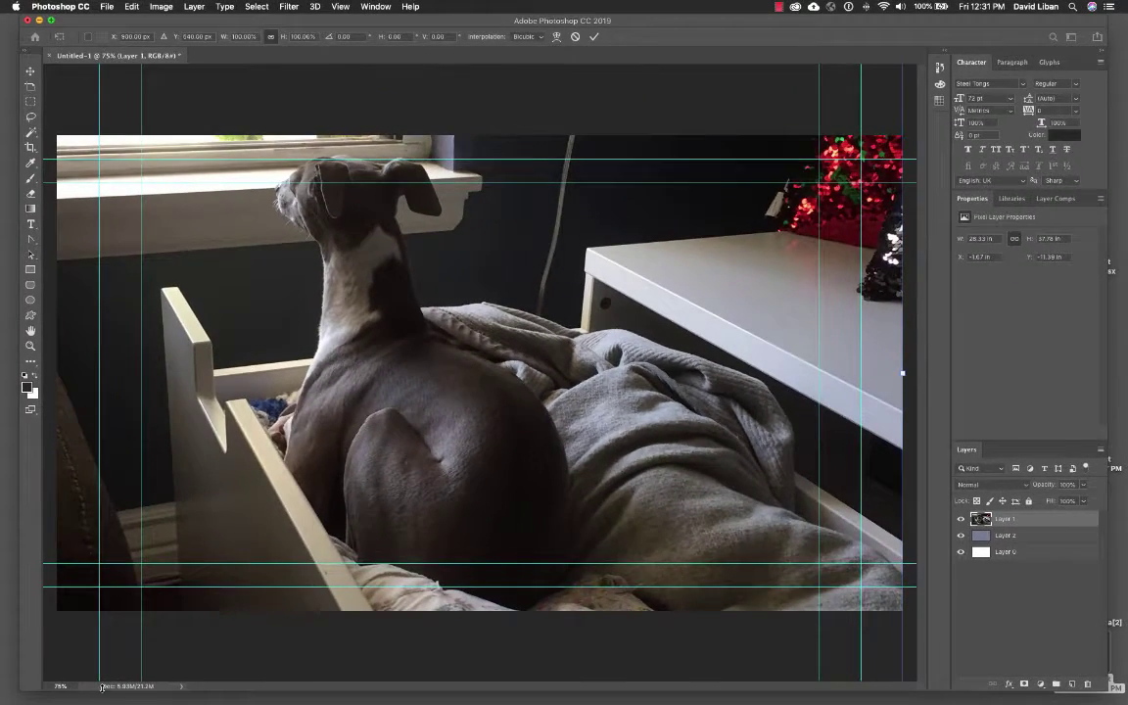
{"action": "type", "text": "25"}
{"action": "key", "text": "Return"}
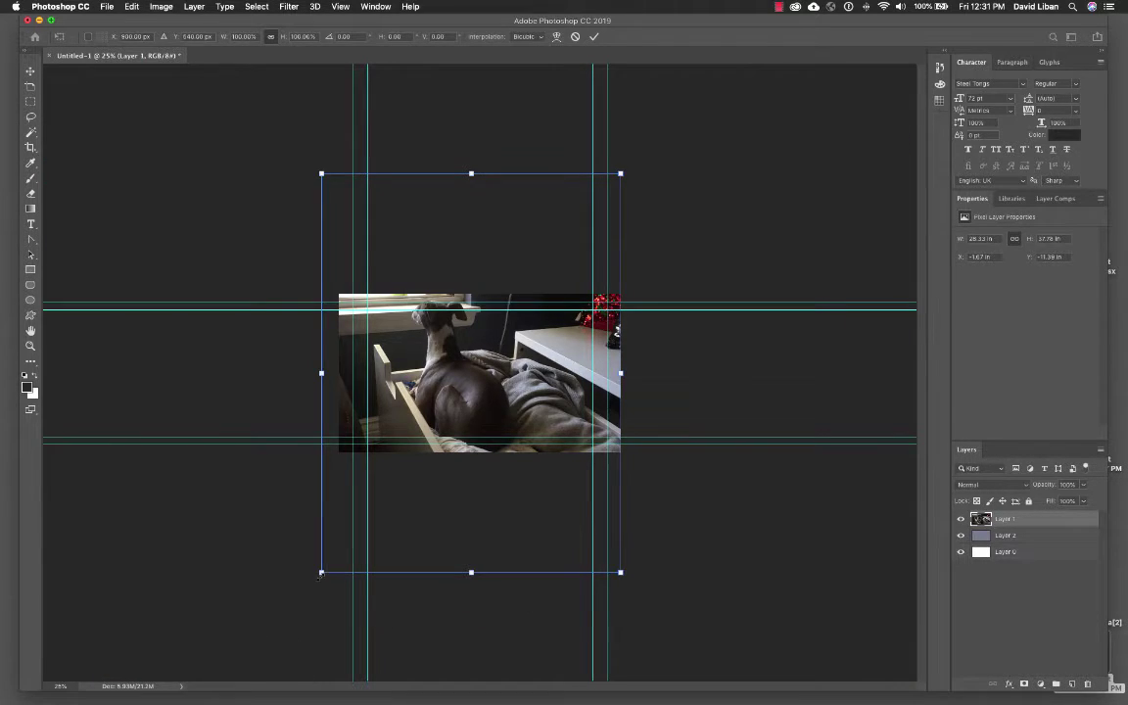
{"action": "left_click_drag", "start_coordinate": [320, 574], "coordinate": [439, 474]}
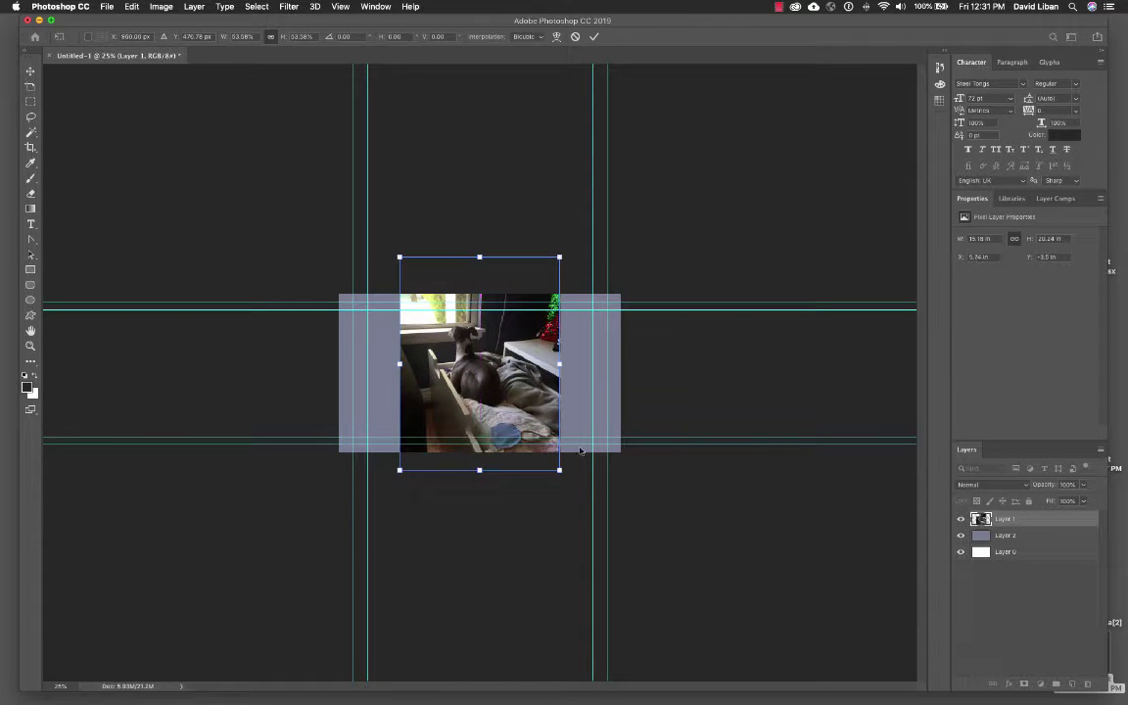
{"action": "key", "text": "Return"}
{"action": "key", "text": "i"}
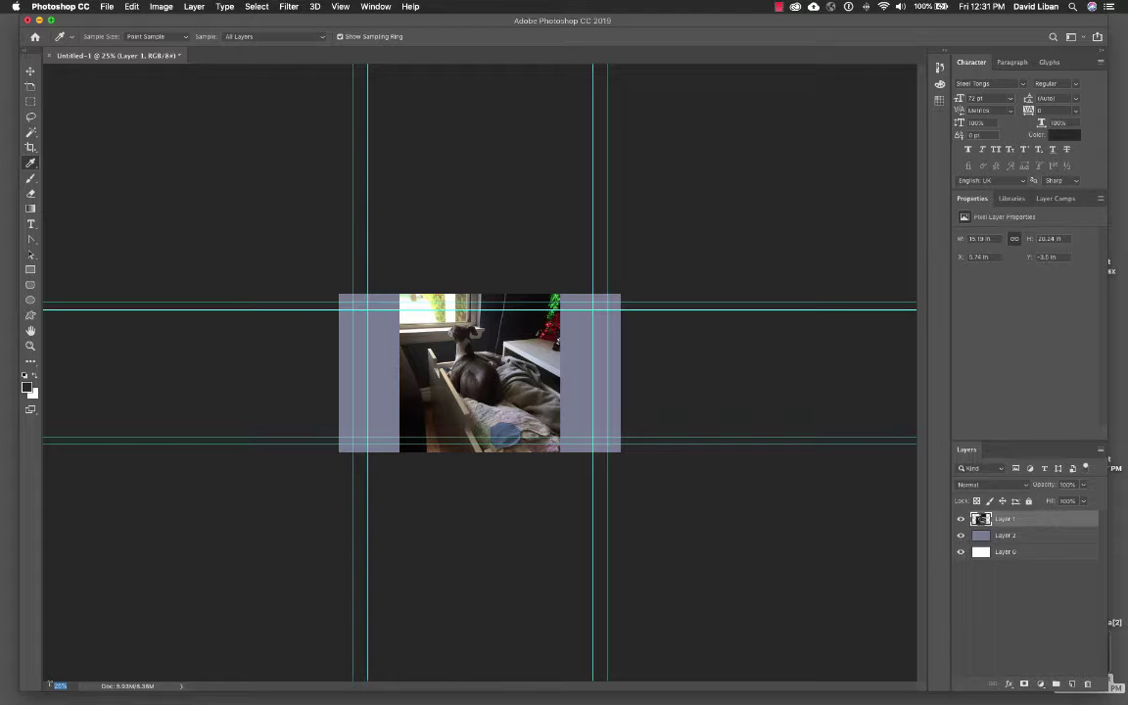
{"action": "key", "text": "Return"}
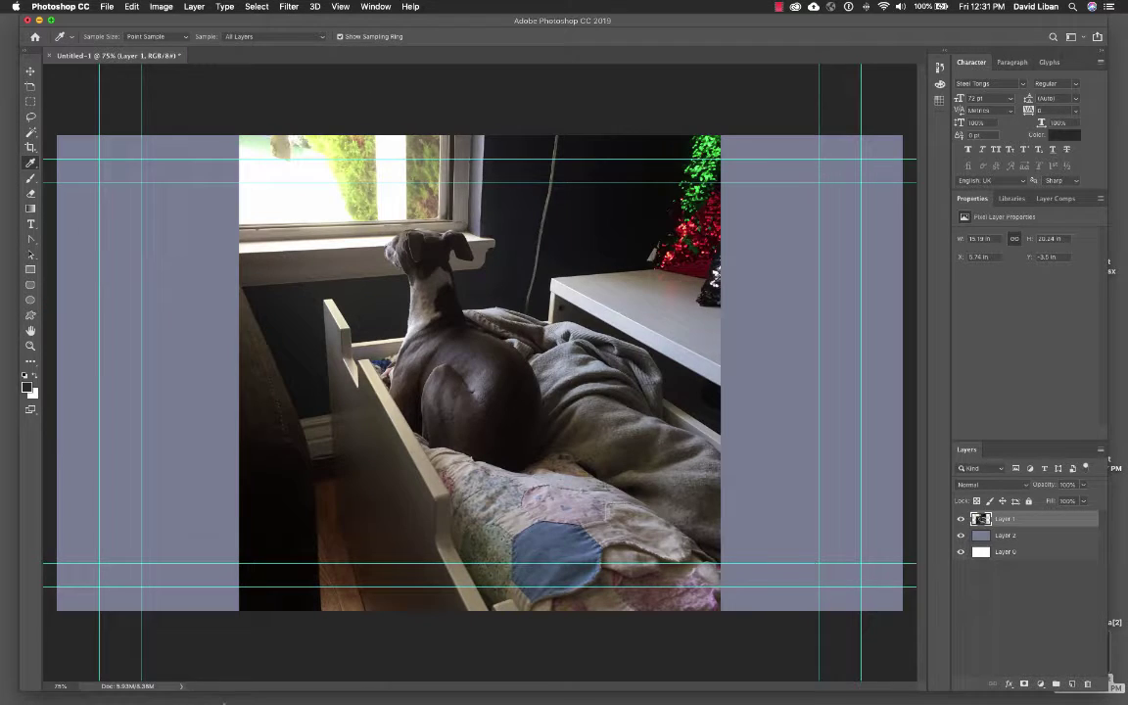
- Compare the options of the Eyedropper, Brush and Crop tools, and check the current text colour without changing it
{"action": "right_click", "coordinate": [35, 167]}
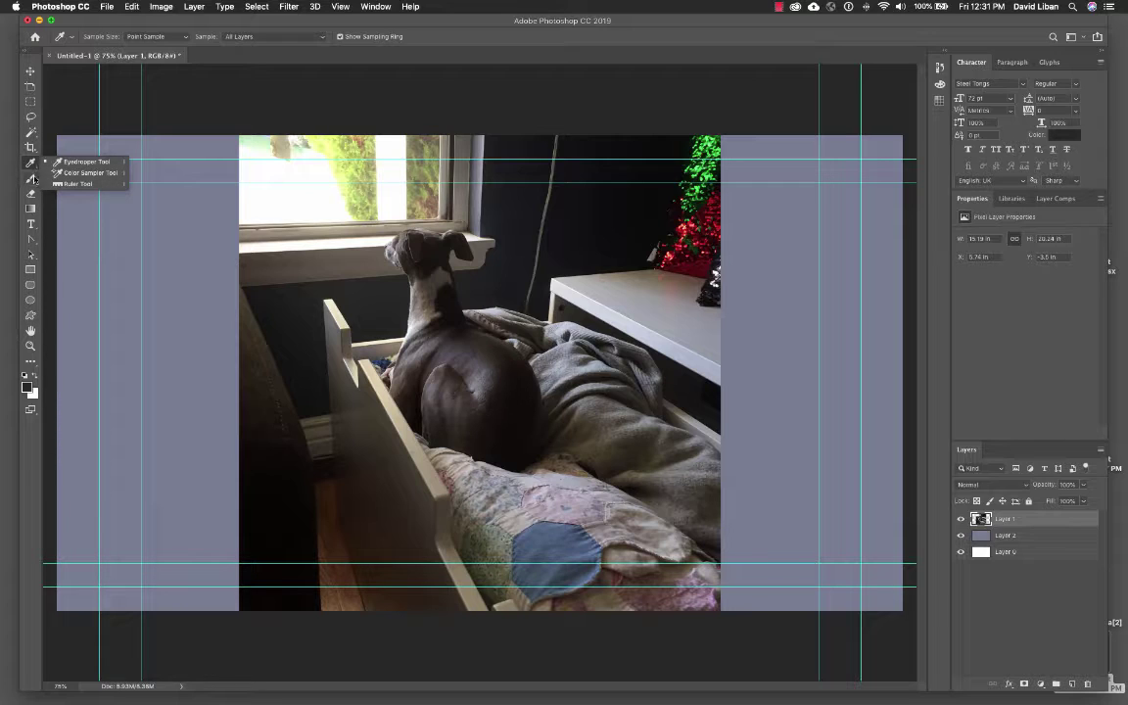
{"action": "key", "text": "Escape"}
{"action": "left_click", "coordinate": [32, 179]}
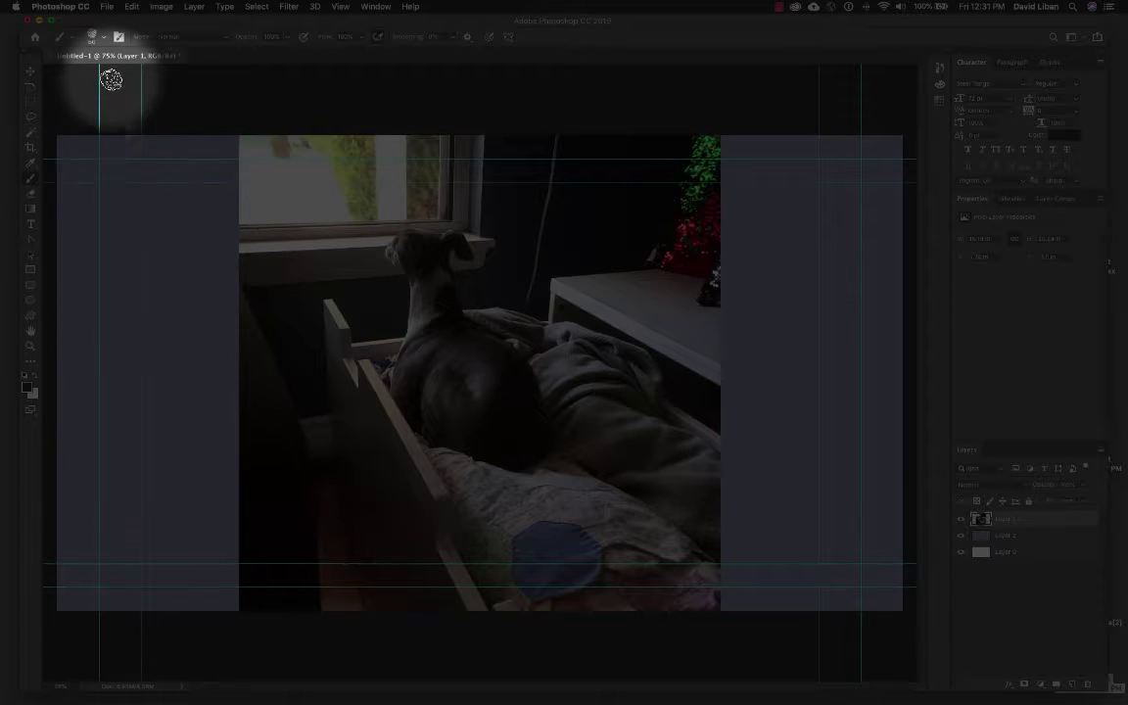
{"action": "left_click", "coordinate": [31, 163]}
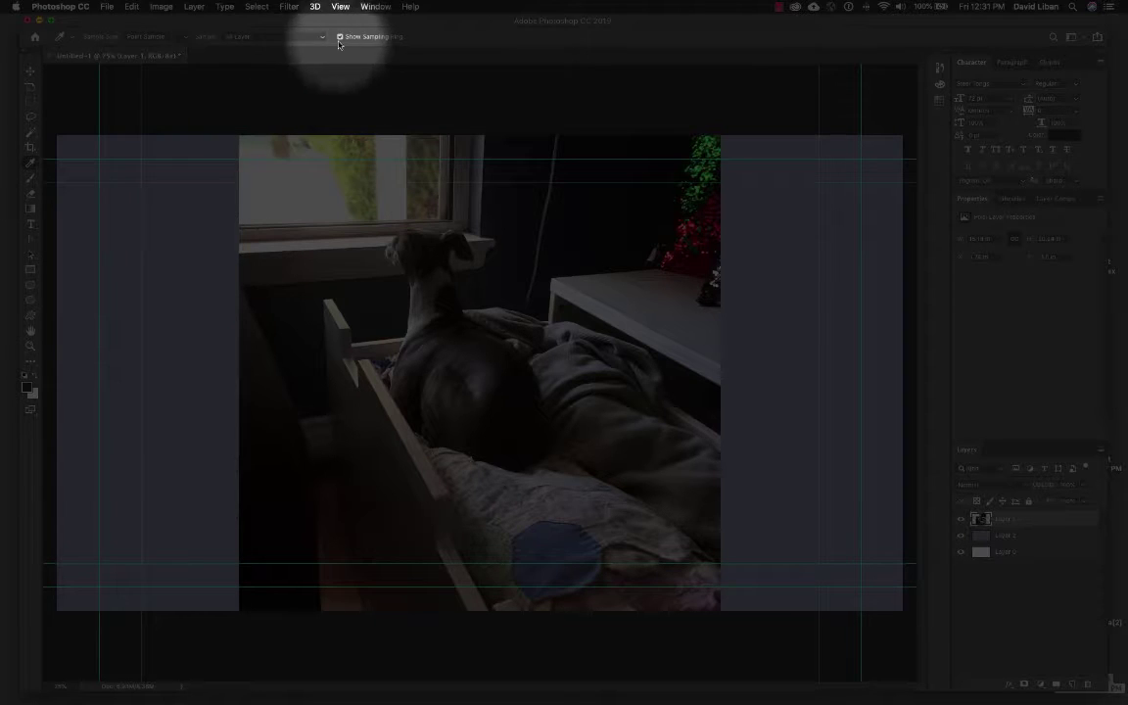
{"action": "left_click", "coordinate": [30, 147]}
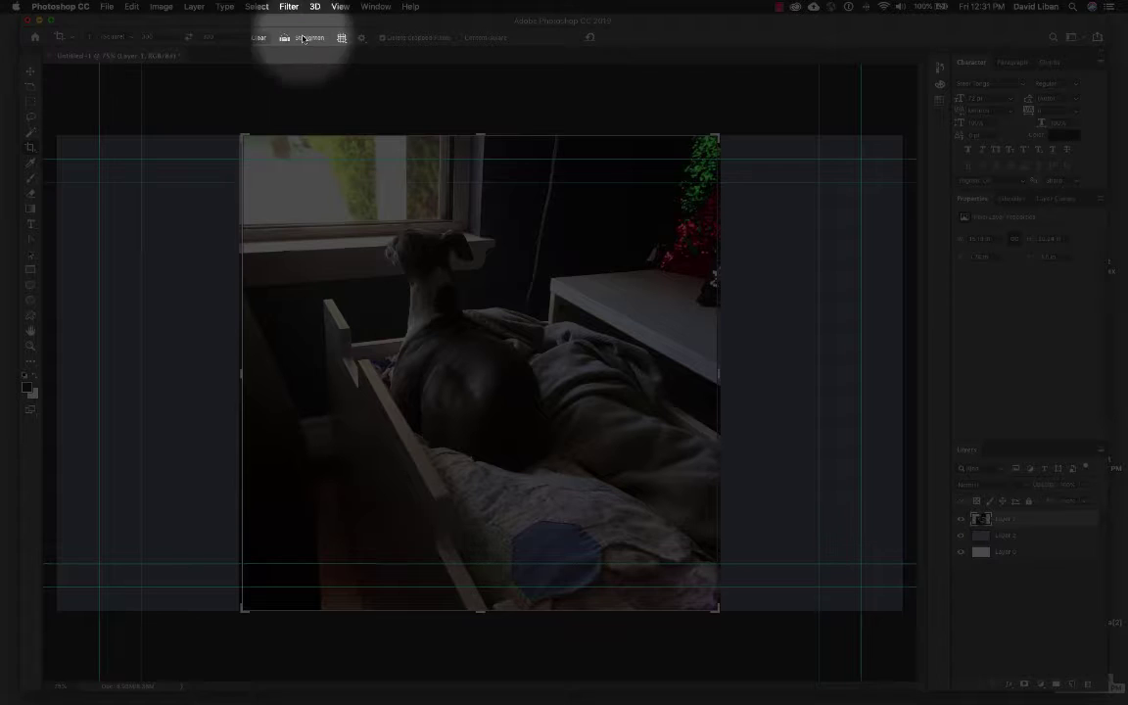
{"action": "left_click", "coordinate": [32, 164]}
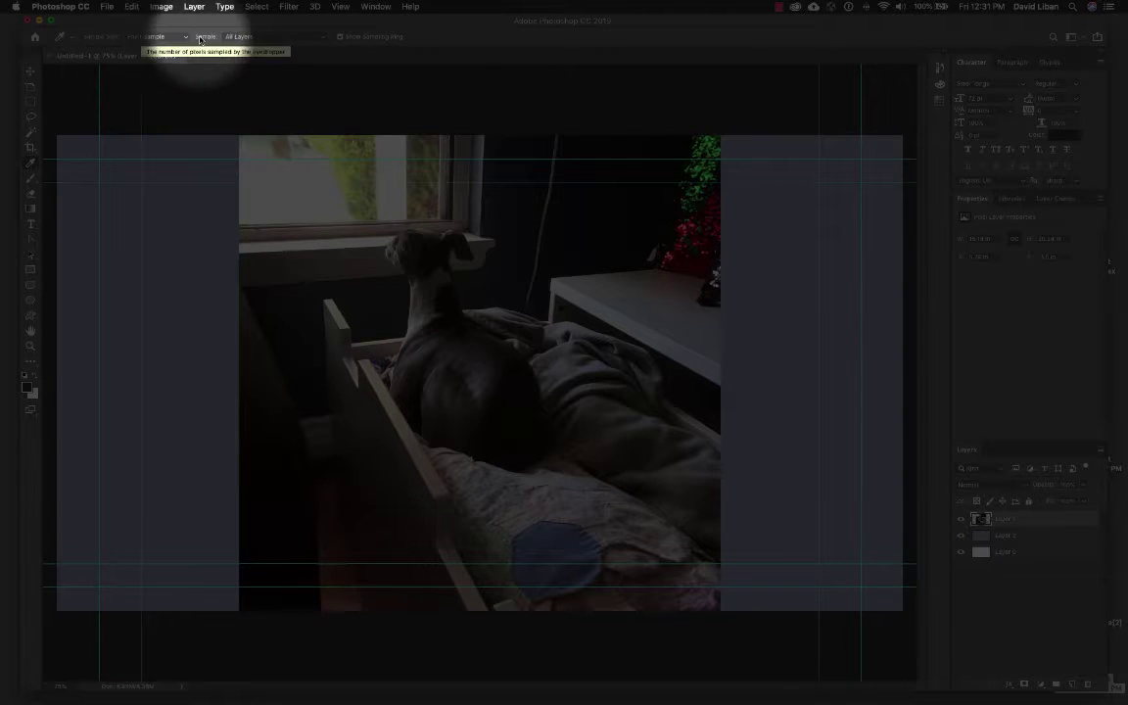
{"action": "left_click", "coordinate": [31, 180]}
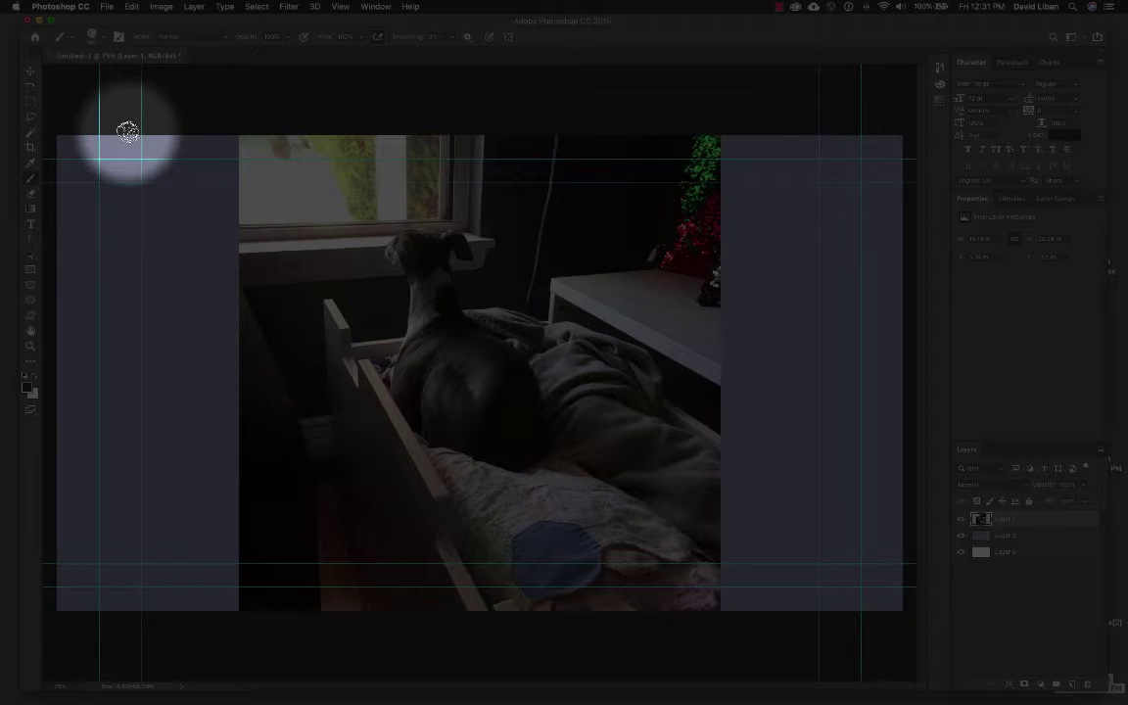
{"action": "left_click", "coordinate": [1065, 134]}
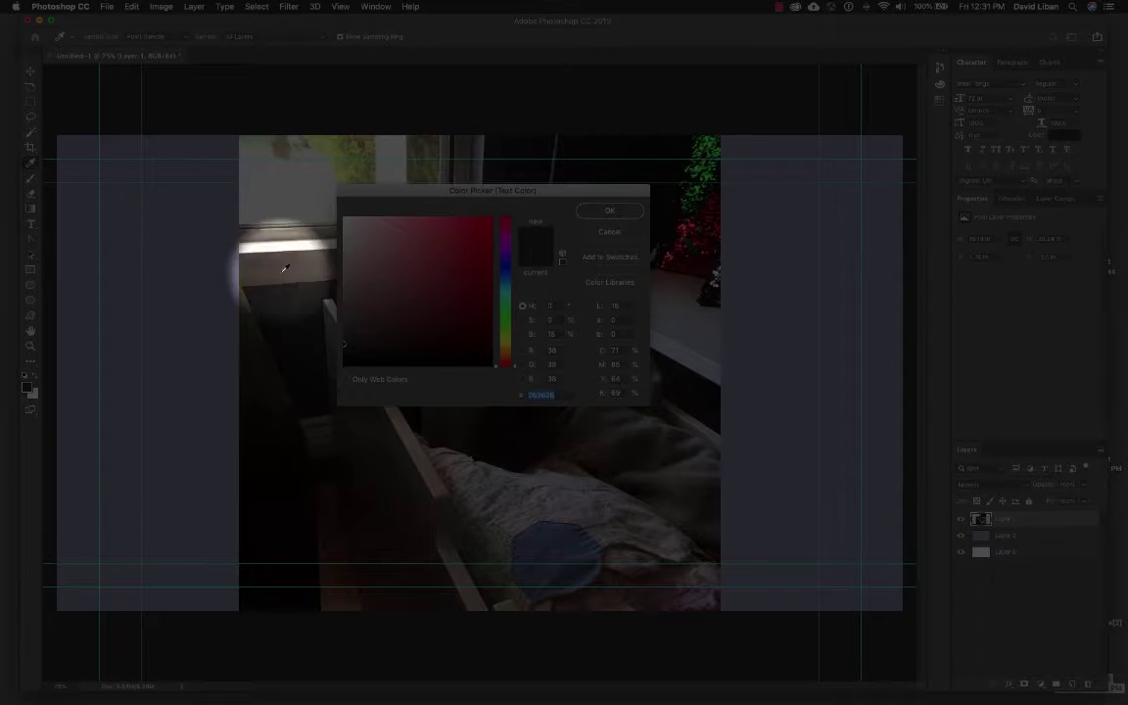
{"action": "left_click", "coordinate": [609, 212]}
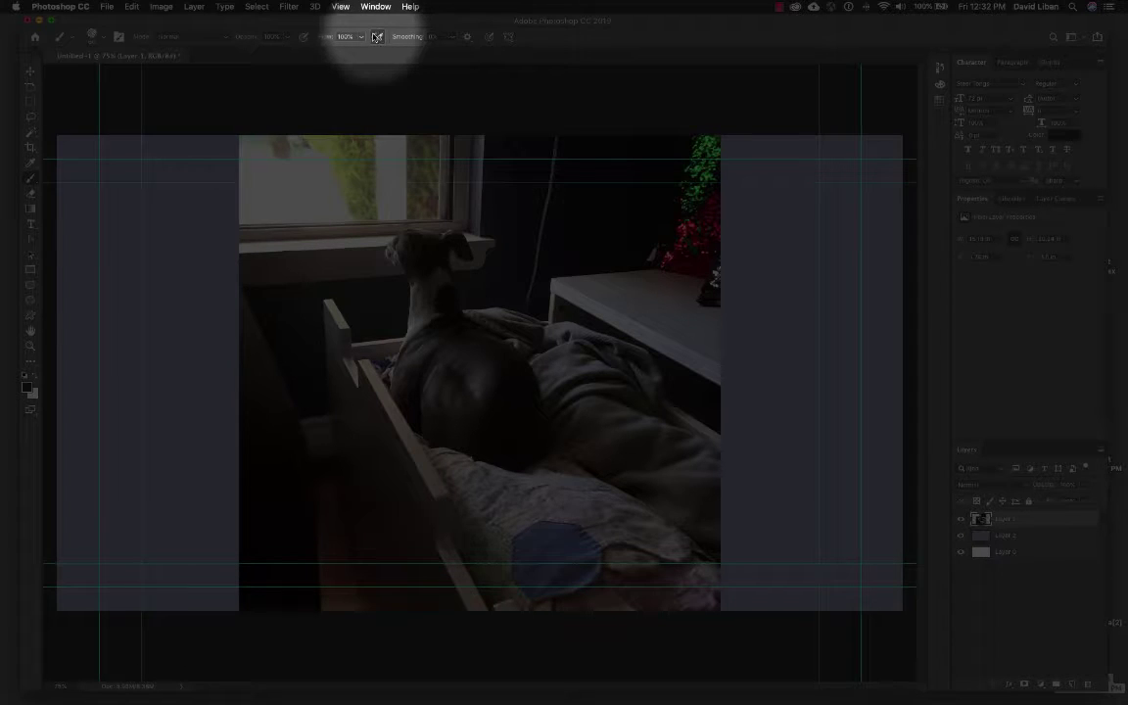
- Choose the Hard Round brush at 60 px and 100% hardness, try a dark freehand scribble across Layer 1, and undo it
{"action": "left_click", "coordinate": [102, 37]}
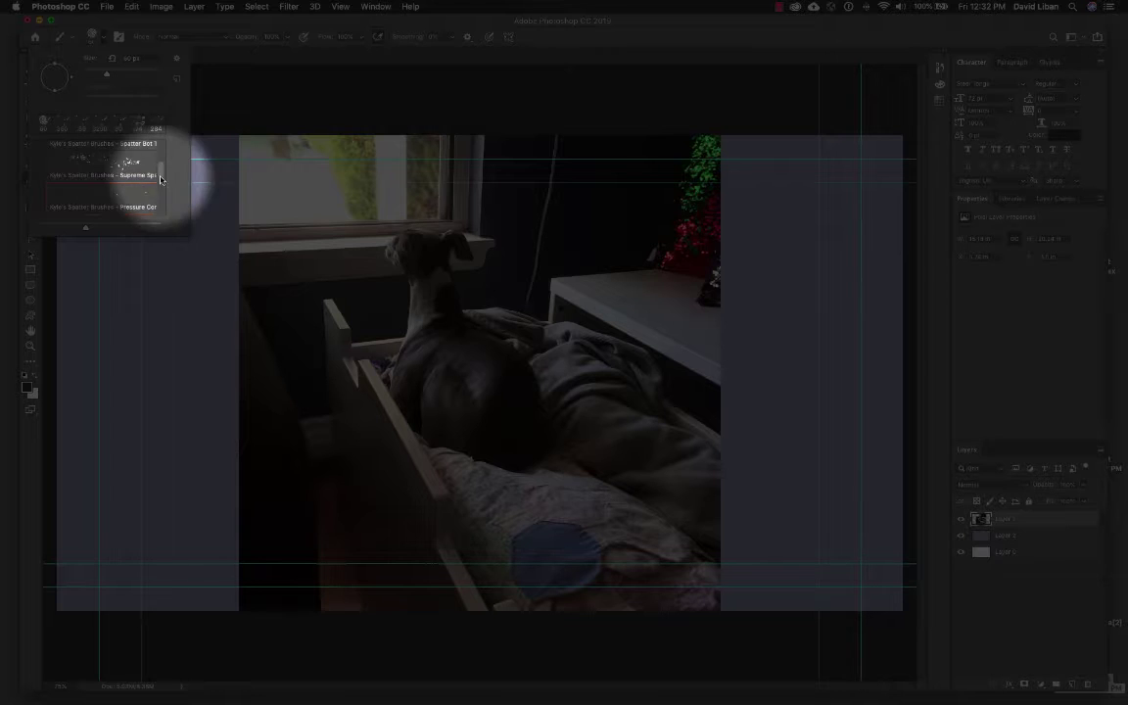
{"action": "left_click_drag", "start_coordinate": [161, 179], "coordinate": [151, 114]}
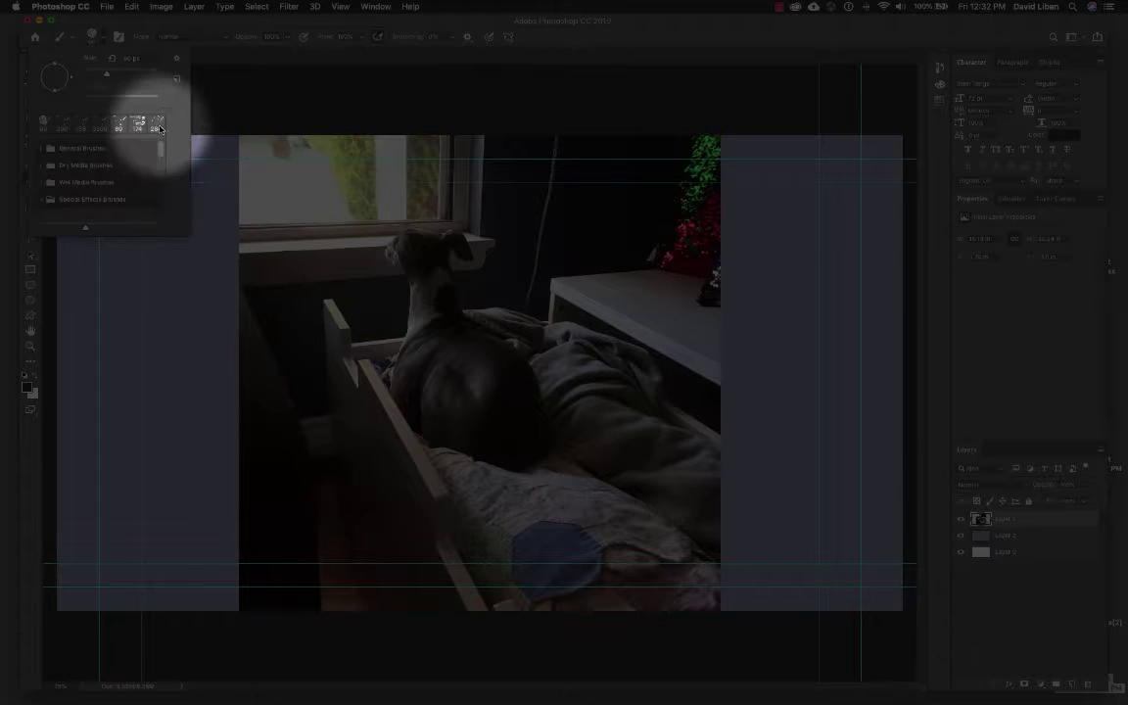
{"action": "left_click", "coordinate": [39, 148]}
{"action": "left_click", "coordinate": [83, 193]}
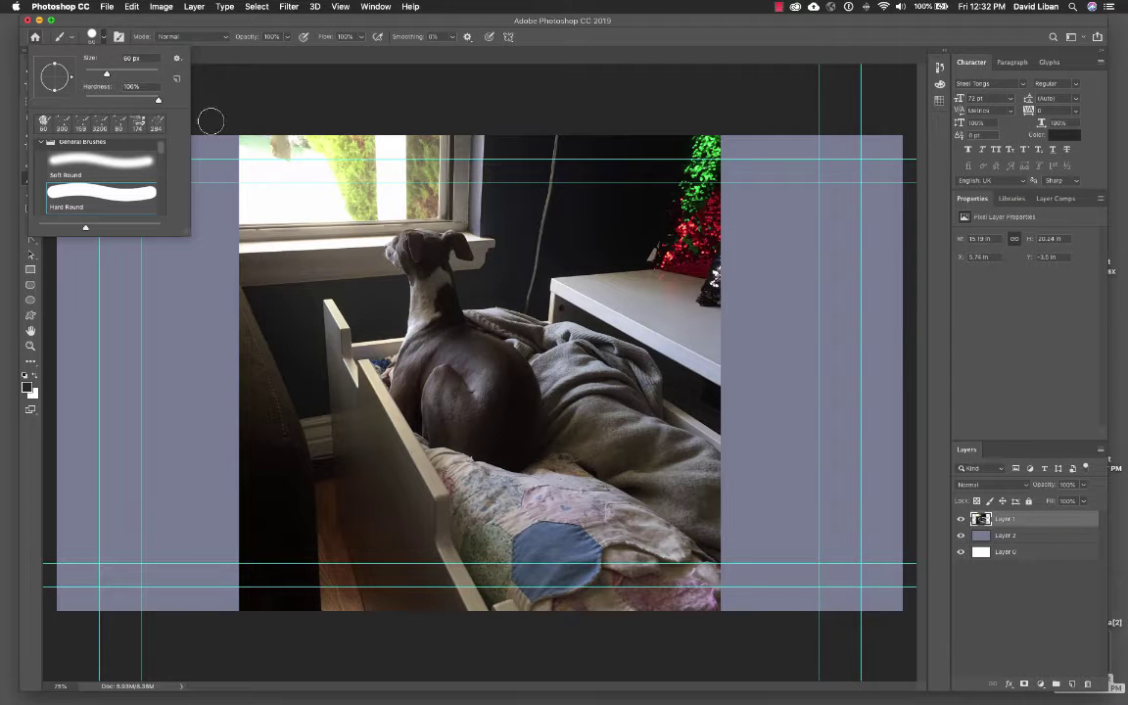
{"action": "mouse_move", "coordinate": [232, 261]}
{"action": "left_mouse_down"}
{"action": "mouse_move", "coordinate": [485, 275]}
{"action": "mouse_move", "coordinate": [436, 434]}
{"action": "mouse_move", "coordinate": [476, 265]}
{"action": "mouse_move", "coordinate": [654, 331]}
{"action": "mouse_move", "coordinate": [755, 241]}
{"action": "mouse_move", "coordinate": [654, 204]}
{"action": "mouse_move", "coordinate": [340, 343]}
{"action": "mouse_move", "coordinate": [285, 398]}
{"action": "left_mouse_up"}
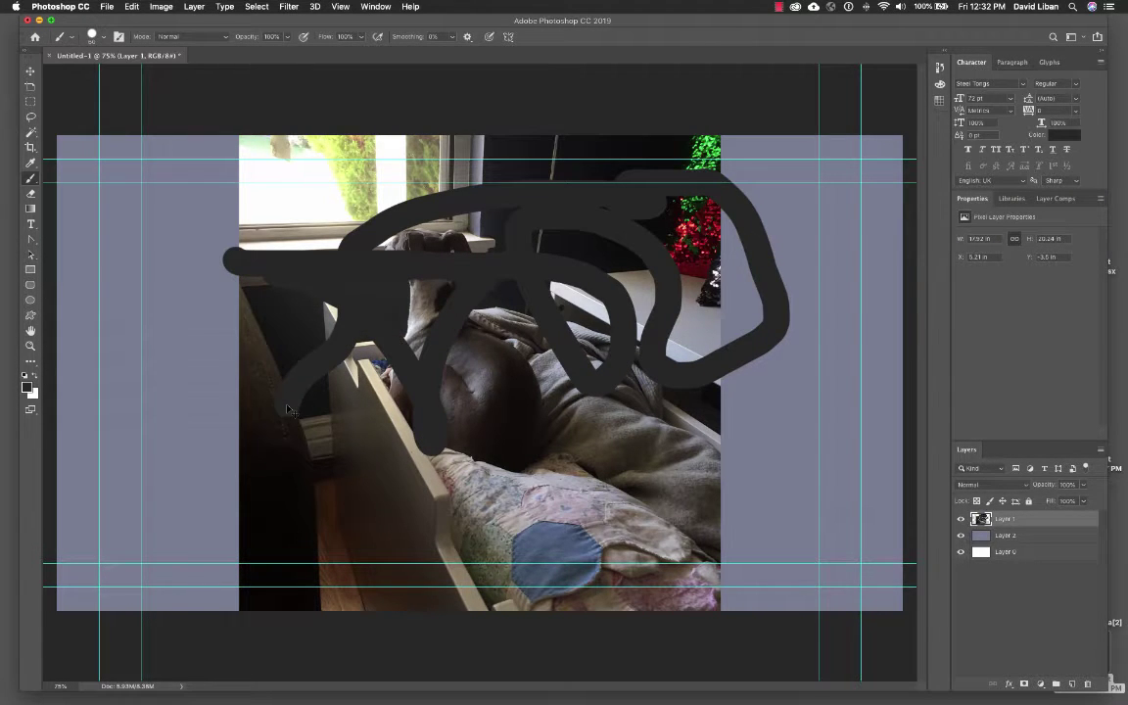
{"action": "key", "text": "super+z"}
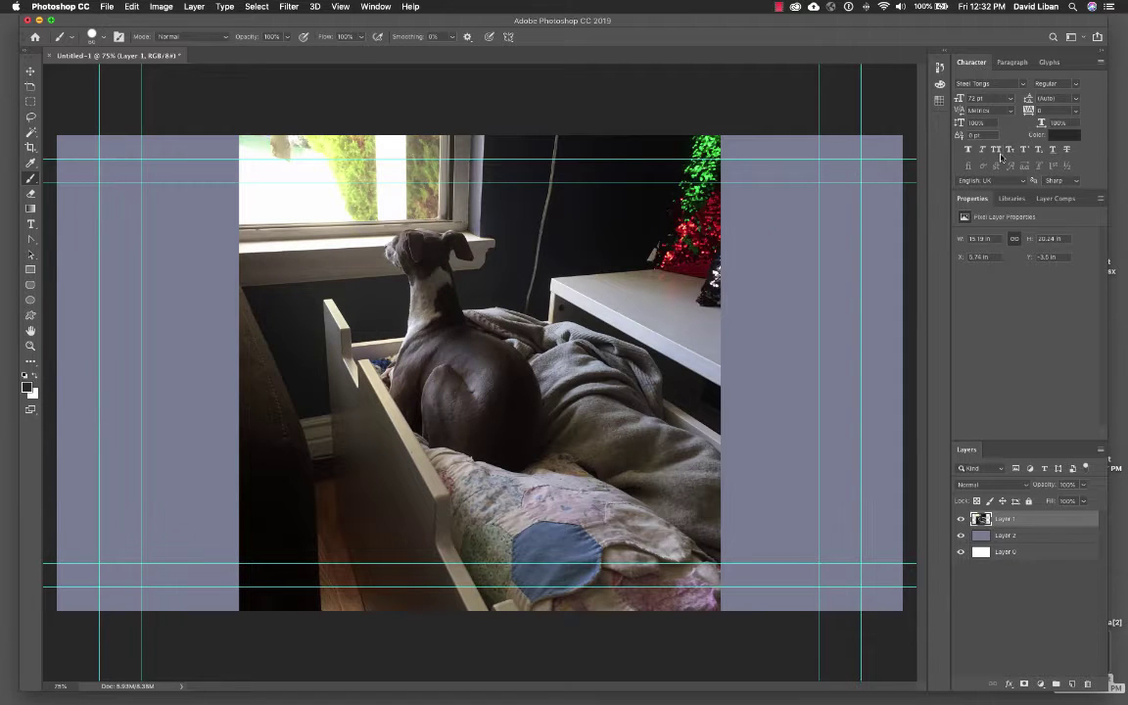
- Set the text colour, and with it the foreground colour, to bright red #eb1212 for painting with the Brush
{"action": "left_click", "coordinate": [1072, 136]}
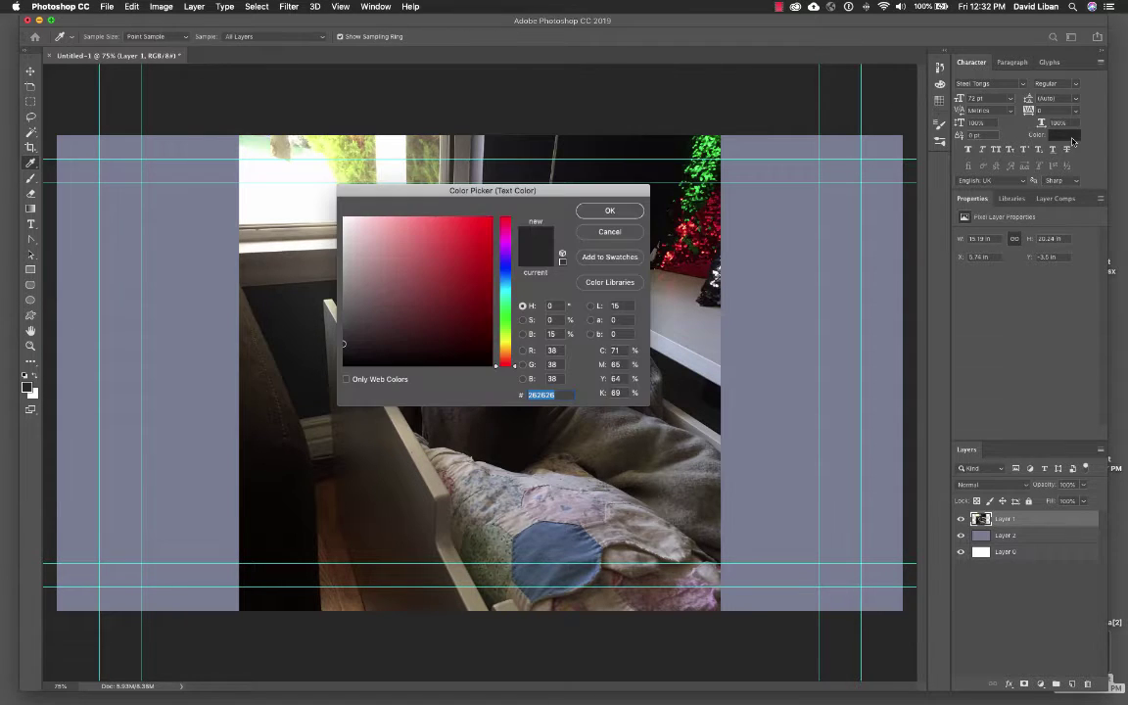
{"action": "left_click", "coordinate": [492, 217]}
{"action": "left_click", "coordinate": [609, 210]}
{"action": "key", "text": "b"}
- Try red freehand brush strokes over the dog on Layer 1 and undo them
{"action": "left_click_drag", "start_coordinate": [297, 286], "coordinate": [462, 361]}
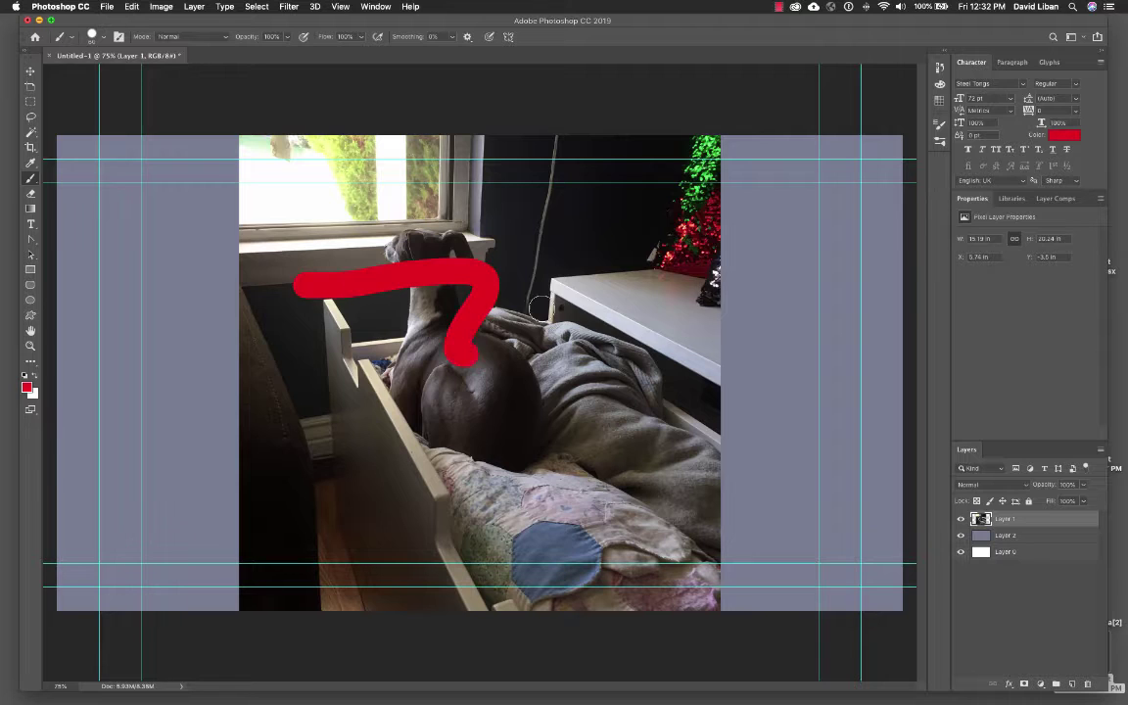
{"action": "left_click_drag", "start_coordinate": [538, 306], "coordinate": [722, 323]}
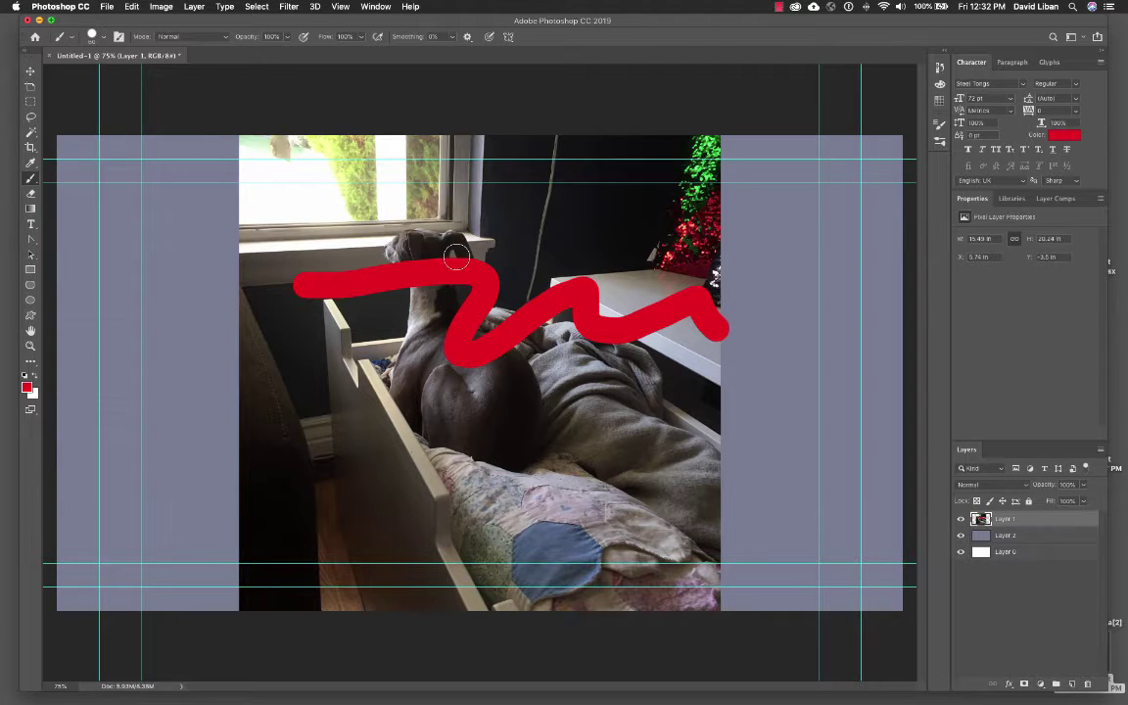
{"action": "key", "text": "super+z"}
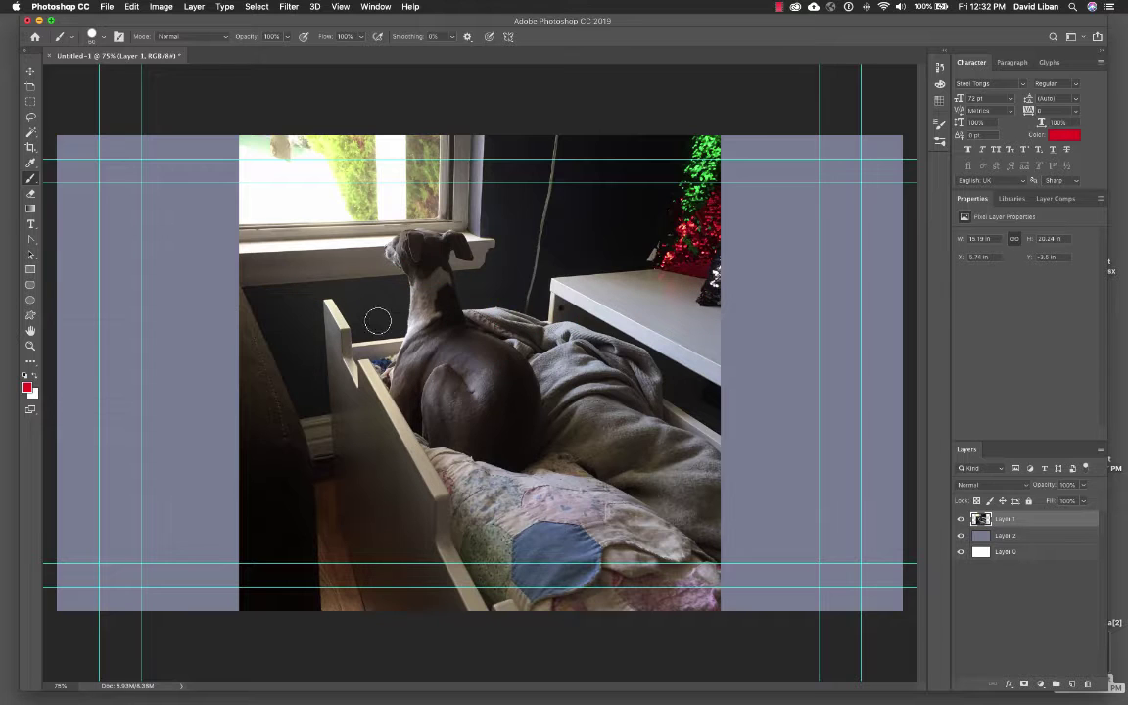
{"action": "mouse_move", "coordinate": [370, 321]}
{"action": "left_mouse_down"}
{"action": "mouse_move", "coordinate": [755, 335]}
{"action": "mouse_move", "coordinate": [411, 451]}
{"action": "mouse_move", "coordinate": [249, 326]}
{"action": "mouse_move", "coordinate": [445, 230]}
{"action": "mouse_move", "coordinate": [464, 257]}
{"action": "left_mouse_up"}
{"action": "key", "text": "super+z"}
- Try straight horizontal and vertical red brush strokes across the dog photo and undo both
{"action": "left_click_drag", "start_coordinate": [308, 350], "coordinate": [658, 351]}
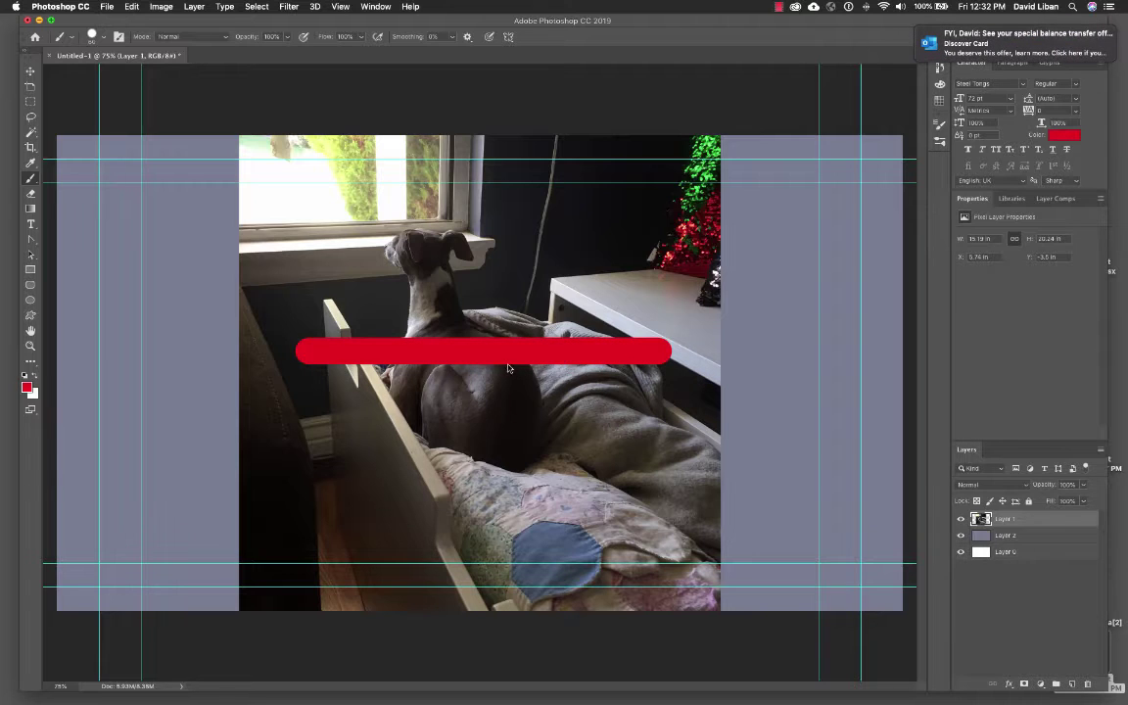
{"action": "left_click_drag", "start_coordinate": [469, 237], "coordinate": [467, 485]}
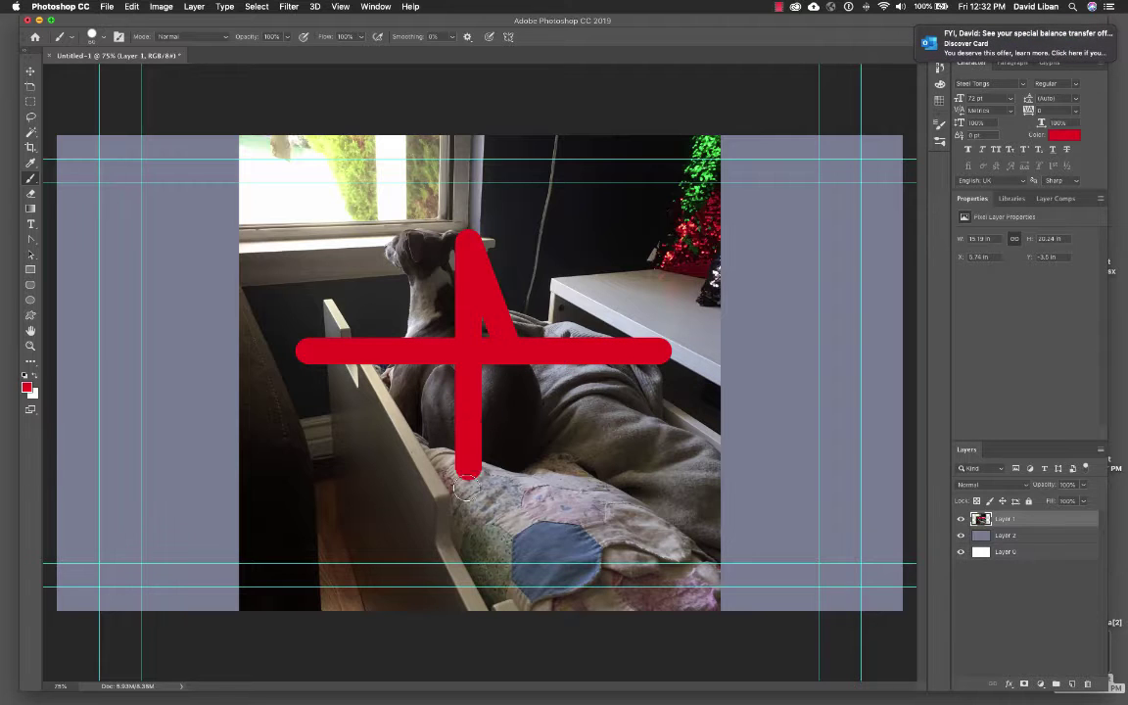
{"action": "key", "text": "super+z"}
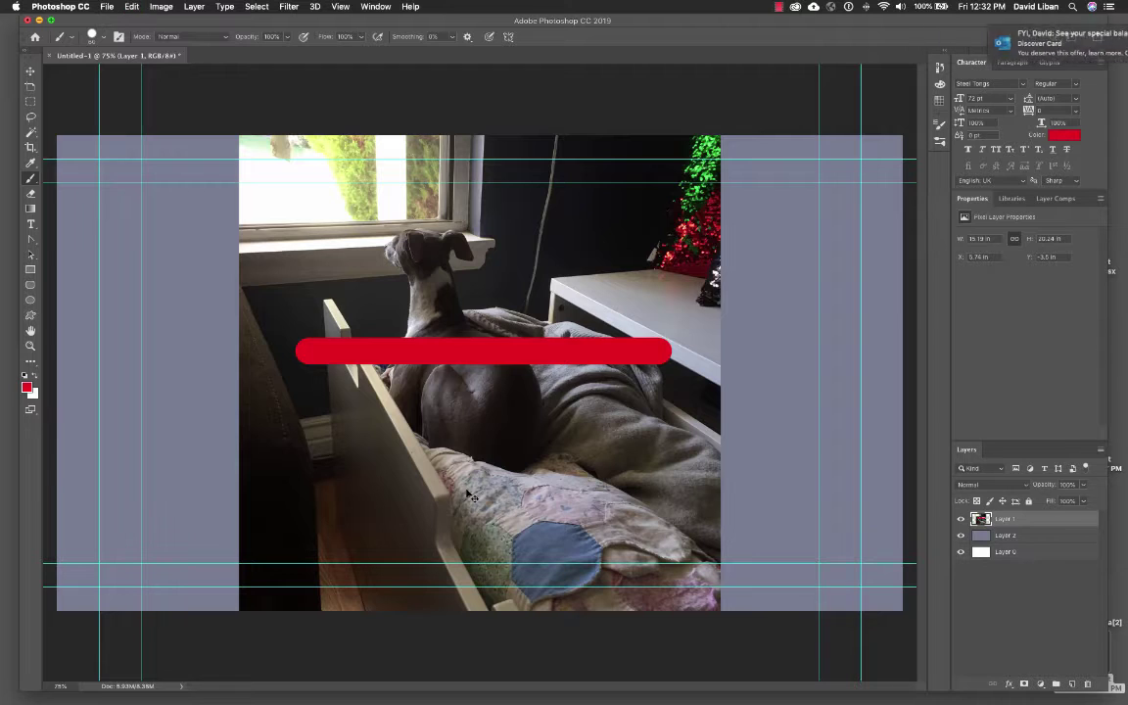
{"action": "key", "text": "super+z"}
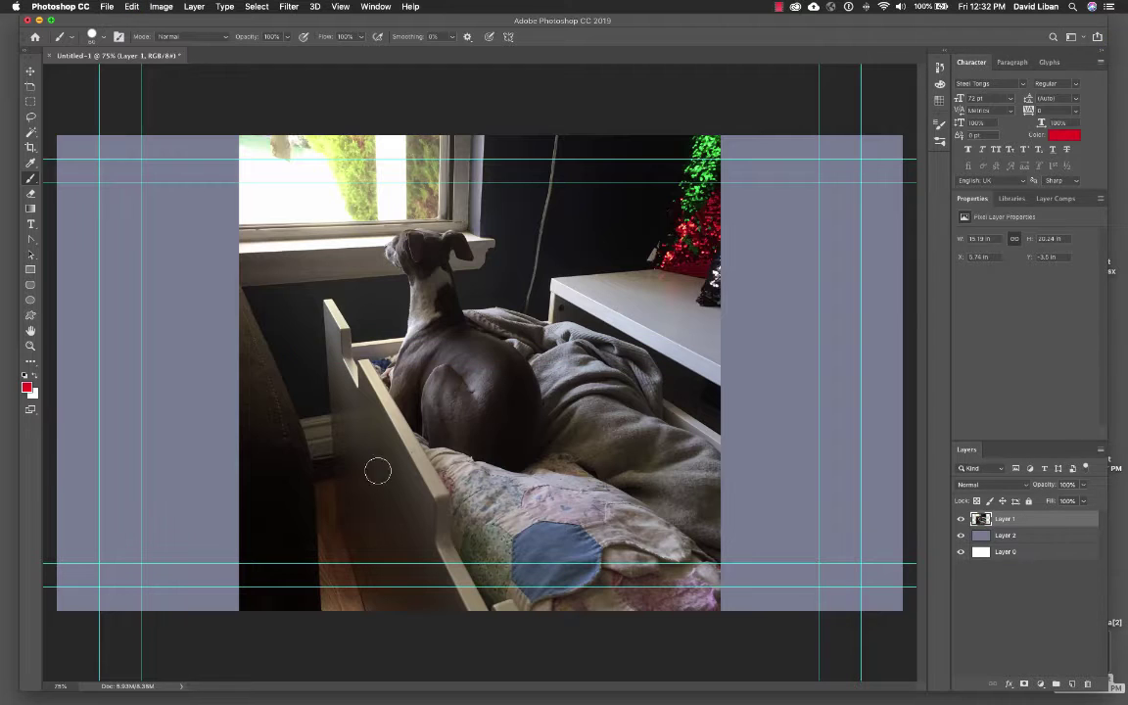
- Set the Eraser to a hard round tip of 62 px, try erasing the dog's head on Layer 1, and undo it
{"action": "left_click", "coordinate": [32, 194]}
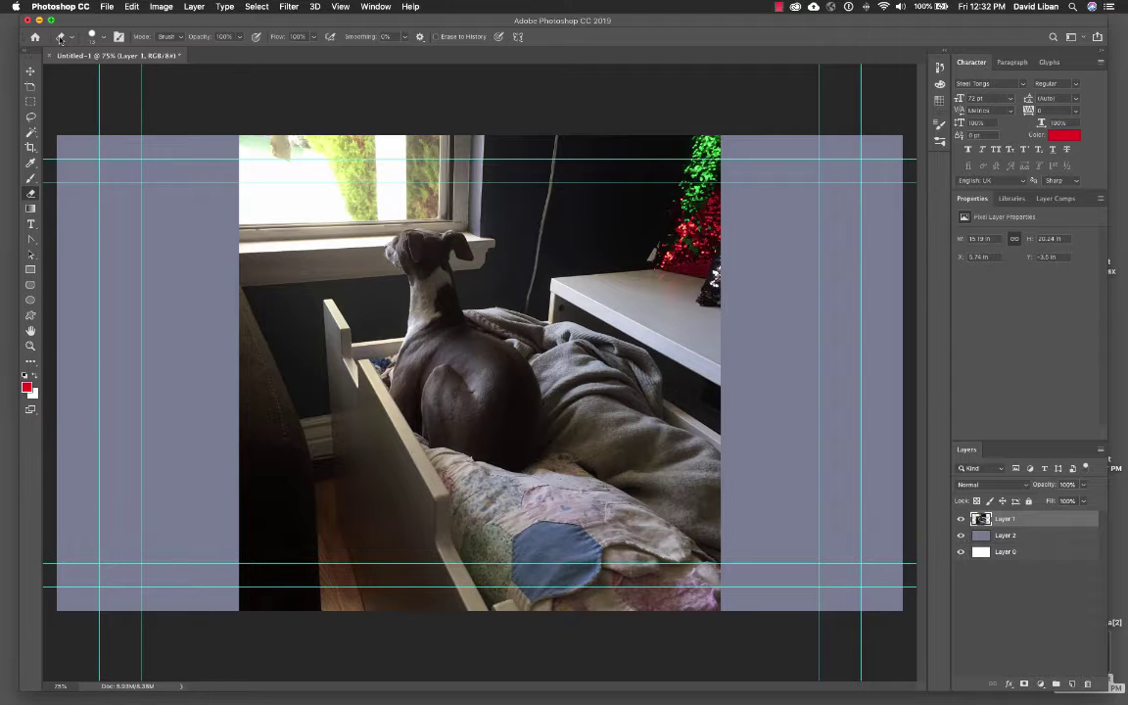
{"action": "left_click", "coordinate": [103, 40]}
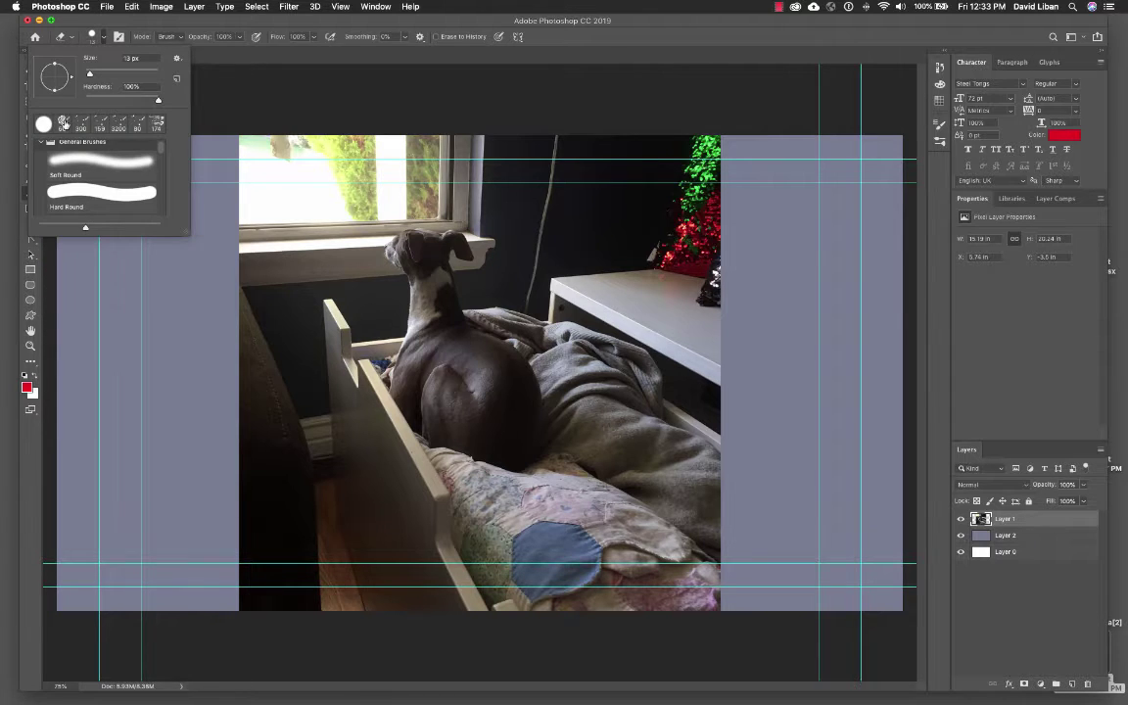
{"action": "left_click", "coordinate": [44, 124]}
{"action": "left_click_drag", "start_coordinate": [102, 74], "coordinate": [108, 74]}
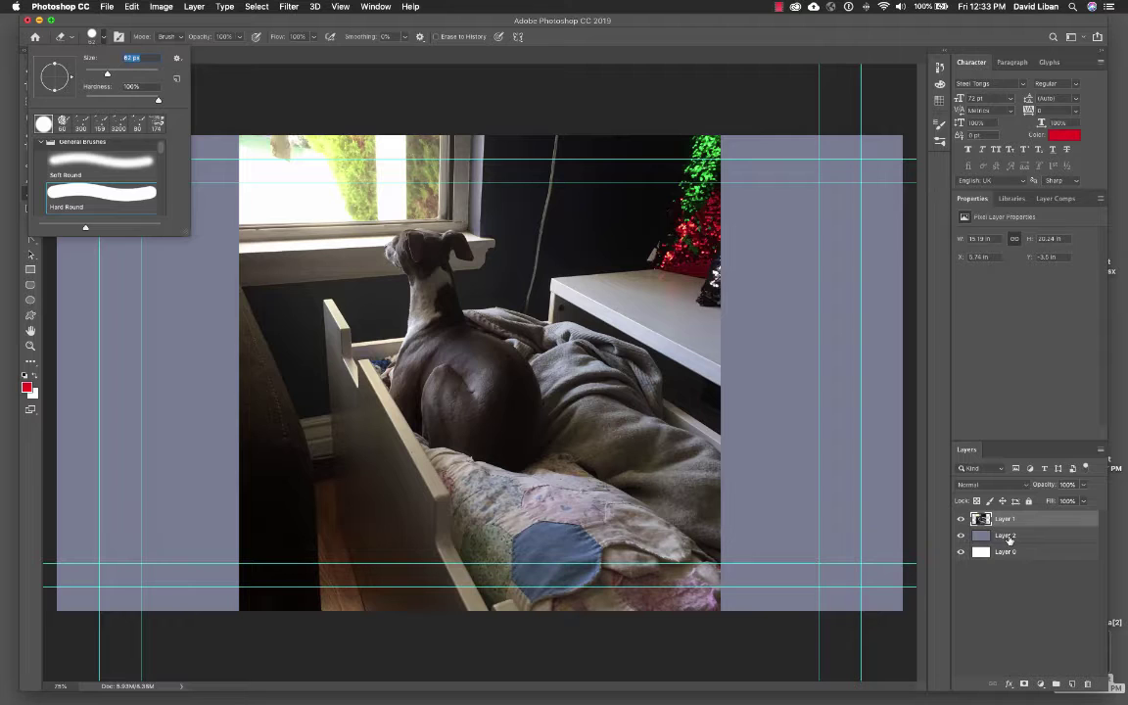
{"action": "key", "text": "Return"}
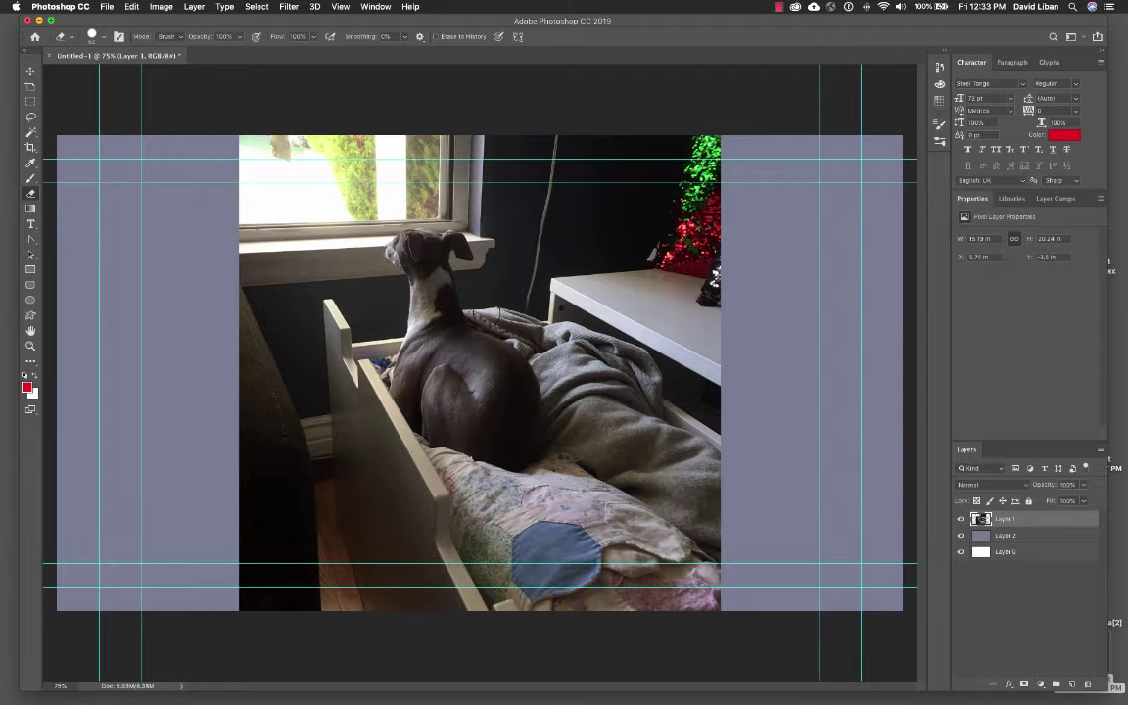
{"action": "mouse_move", "coordinate": [384, 254]}
{"action": "left_mouse_down"}
{"action": "mouse_move", "coordinate": [456, 240]}
{"action": "mouse_move", "coordinate": [387, 245]}
{"action": "mouse_move", "coordinate": [426, 262]}
{"action": "mouse_move", "coordinate": [419, 279]}
{"action": "mouse_move", "coordinate": [380, 260]}
{"action": "left_mouse_up"}
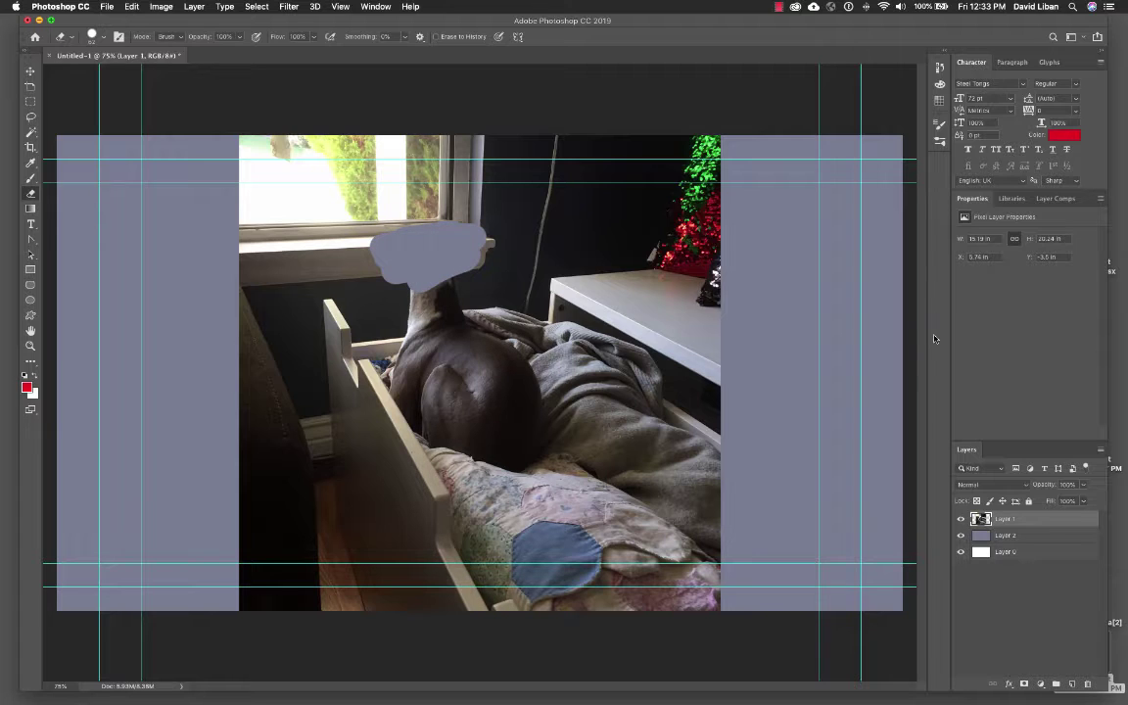
{"action": "key", "text": "super+z"}
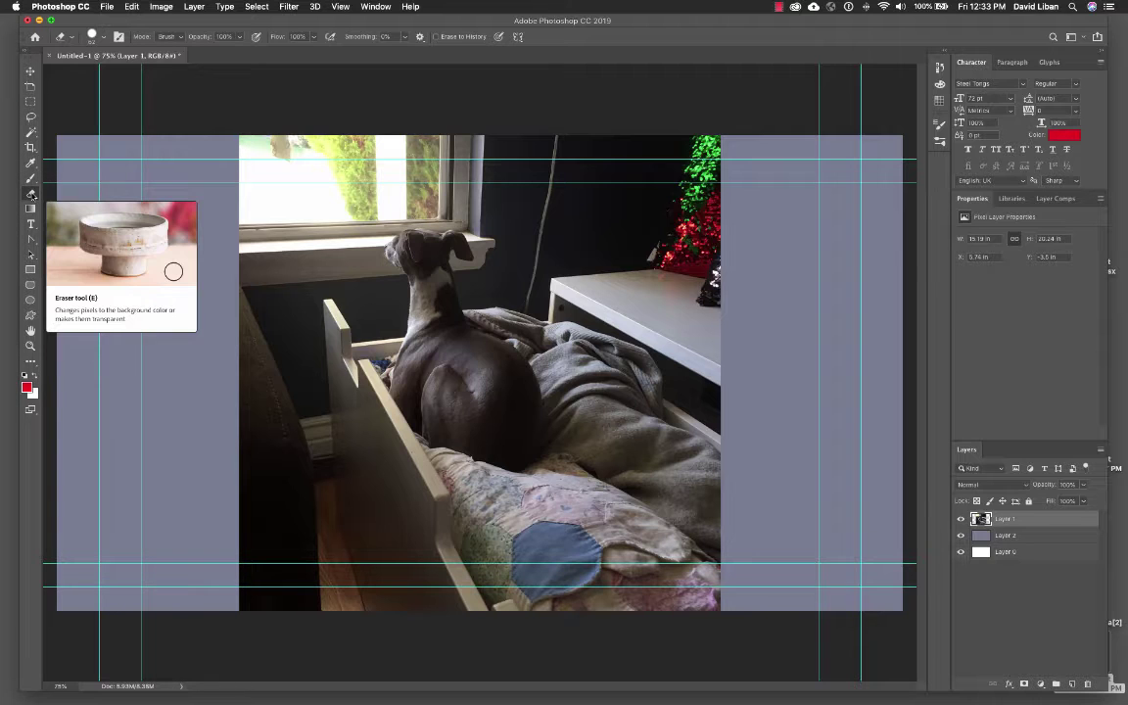
- Make Layer 2 active for the Gradient tool and set the foreground colour to blue #1712eb
{"action": "left_click", "coordinate": [32, 208]}
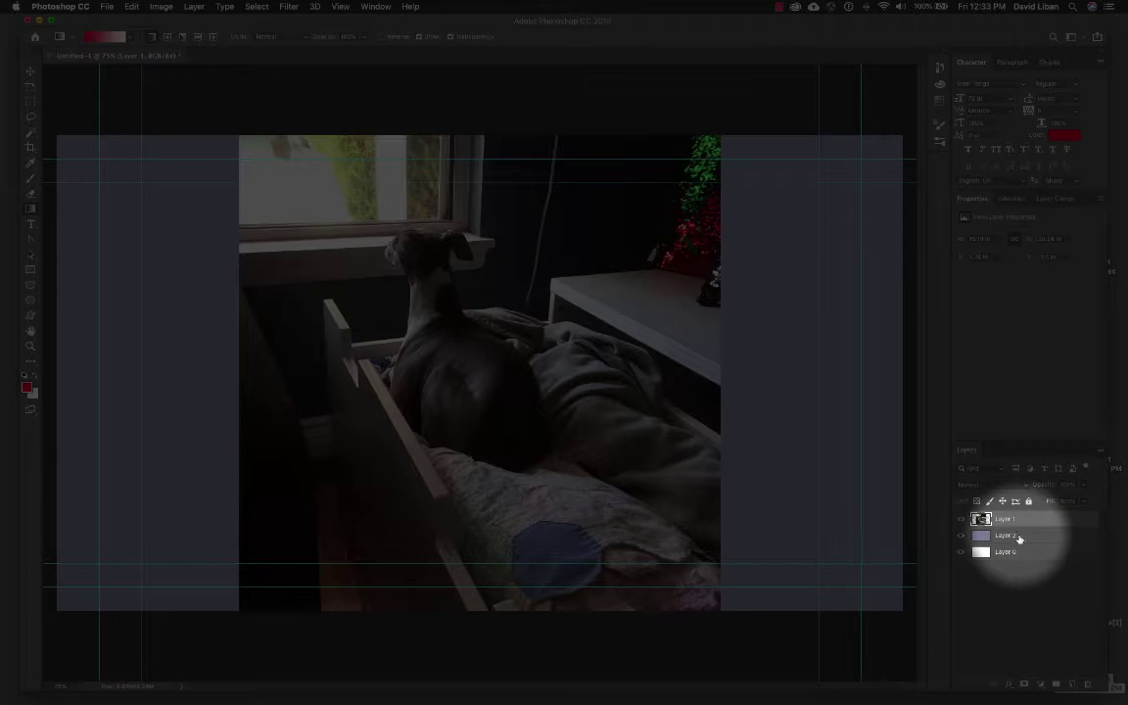
{"action": "left_click", "coordinate": [1019, 538]}
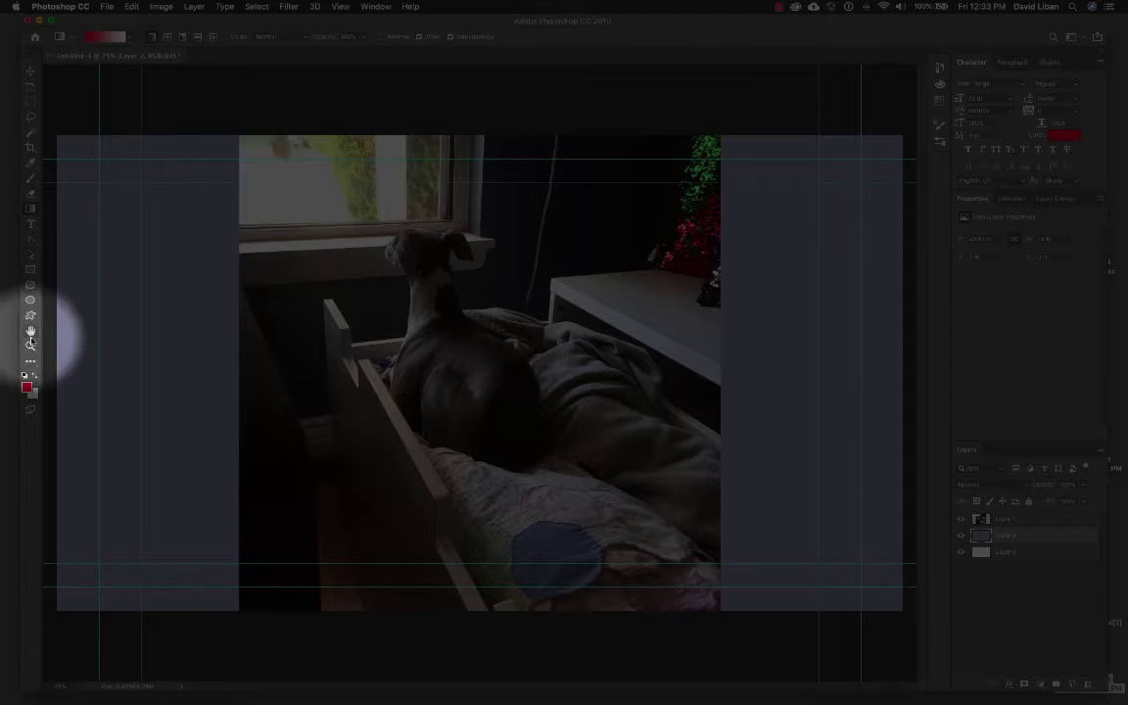
{"action": "left_click", "coordinate": [27, 387]}
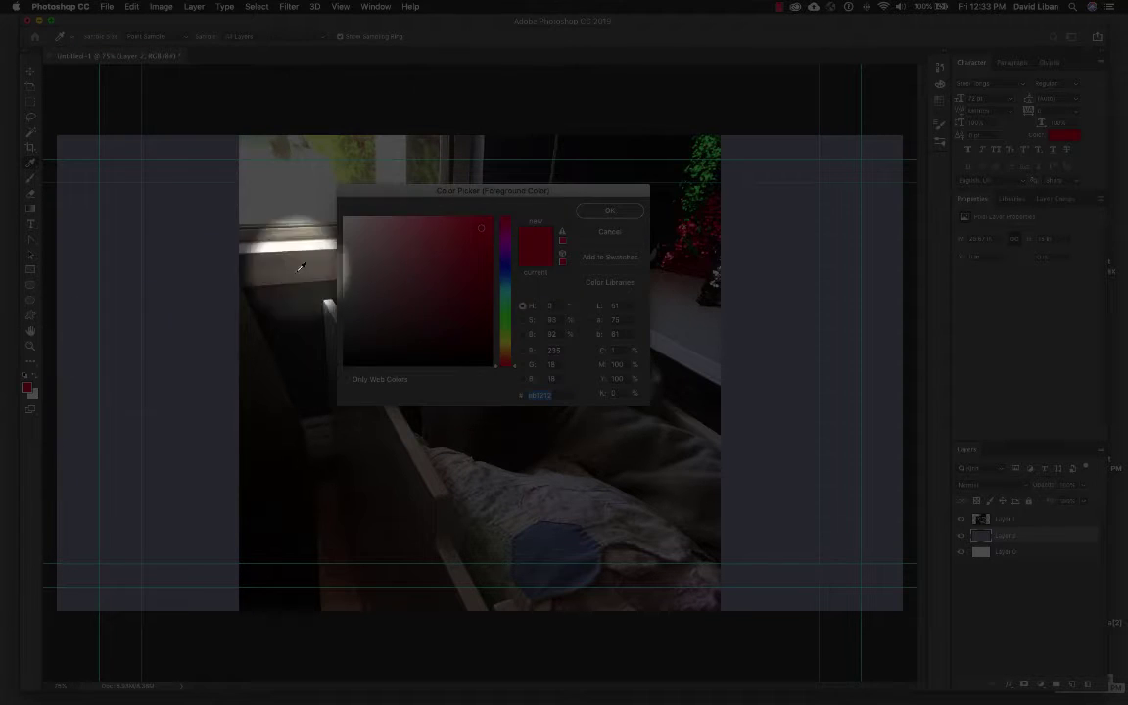
{"action": "left_click", "coordinate": [505, 266]}
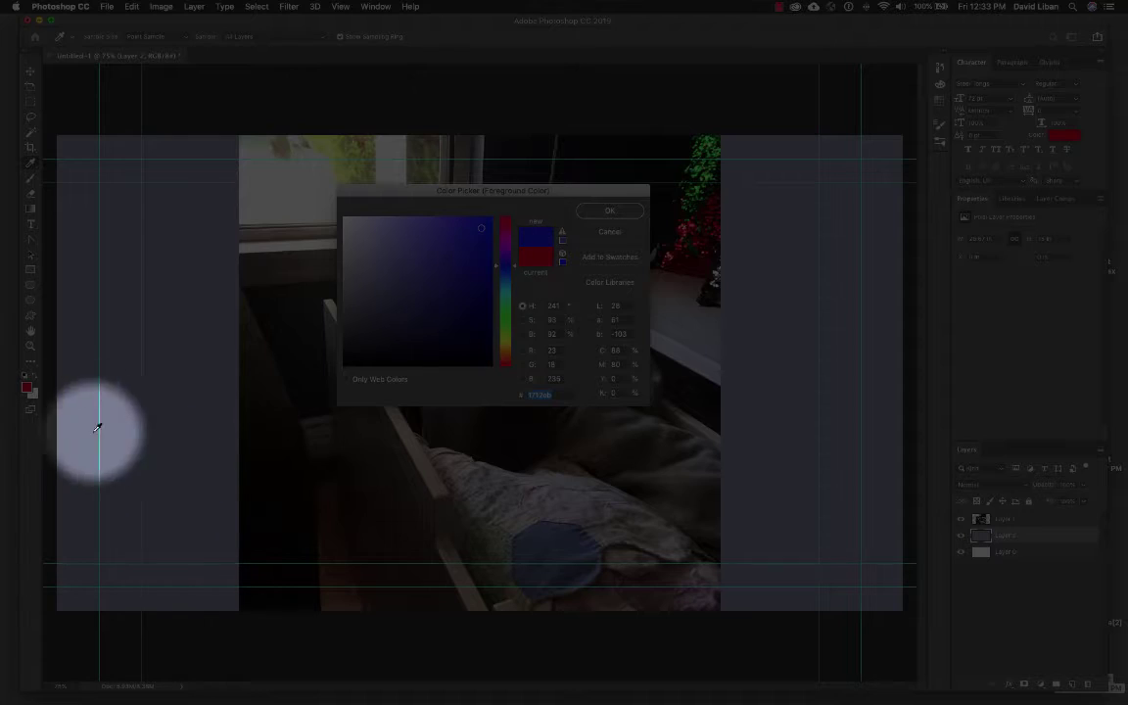
{"action": "left_click", "coordinate": [607, 211]}
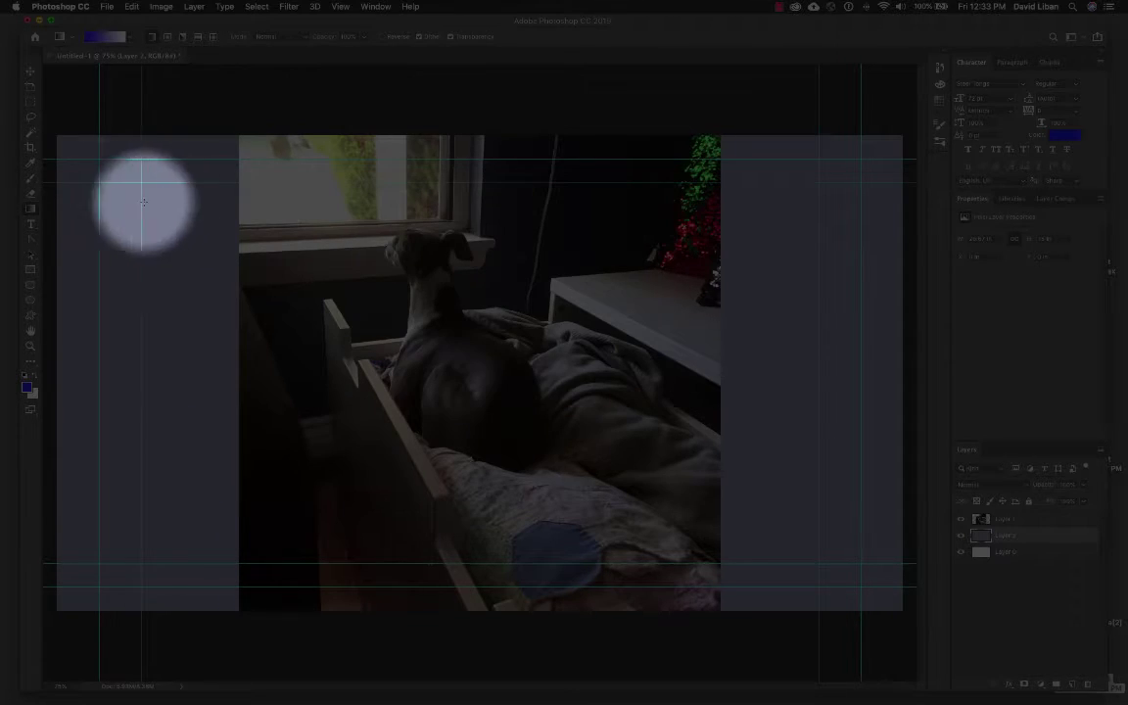
- Apply a diagonal linear blue-to-white gradient to Layer 2 from its upper-left to lower-right corner, and hide Layer 1
{"action": "mouse_move", "coordinate": [68, 158]}
{"action": "left_mouse_down"}
{"action": "mouse_move", "coordinate": [293, 274]}
{"action": "mouse_move", "coordinate": [848, 284]}
{"action": "mouse_move", "coordinate": [847, 553]}
{"action": "mouse_move", "coordinate": [865, 560]}
{"action": "left_mouse_up"}
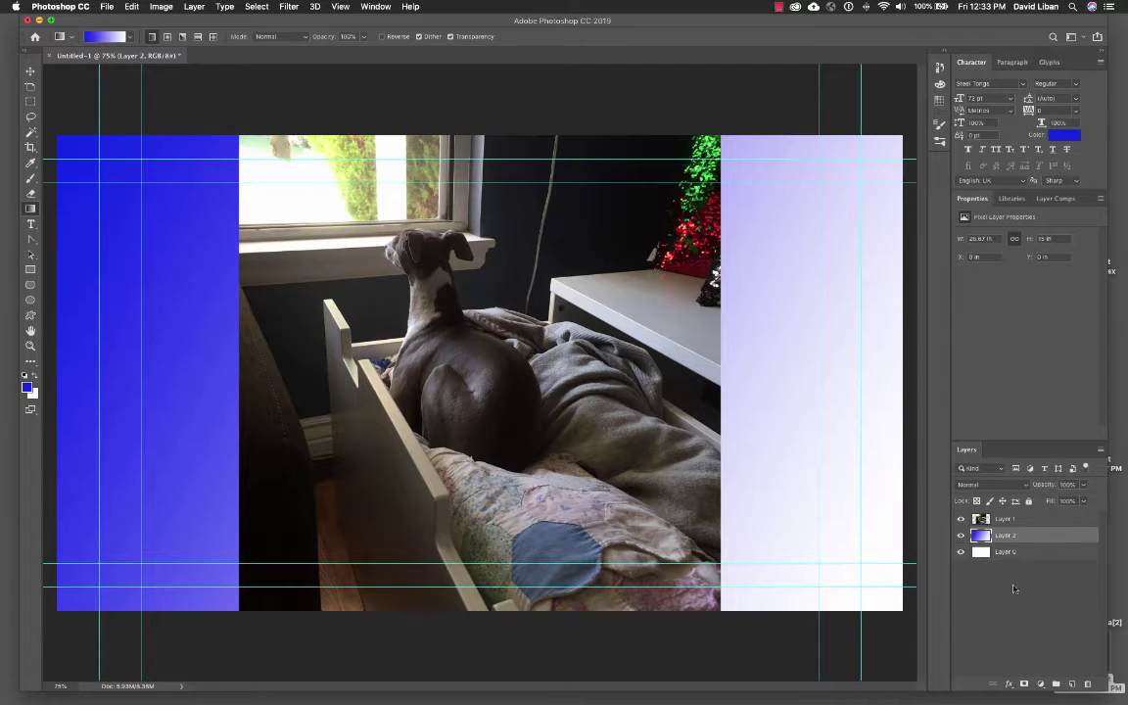
{"action": "left_click", "coordinate": [961, 518]}
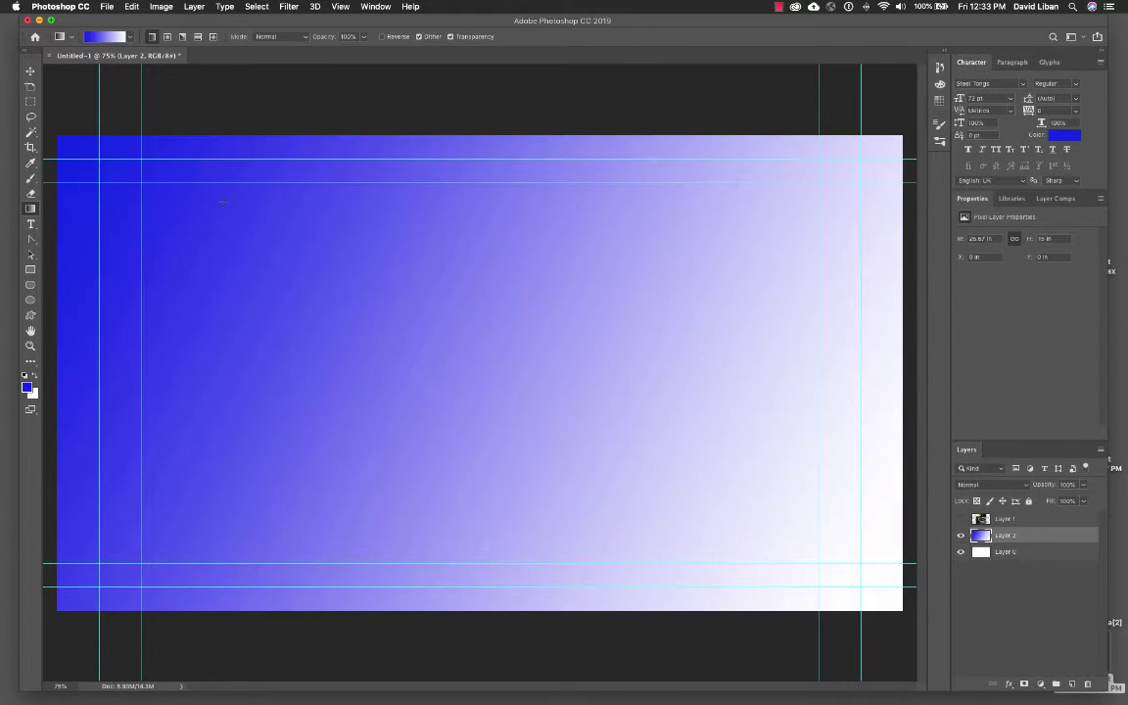
- Set the foreground colour to a strong magenta with a hue of 308°
{"action": "left_click", "coordinate": [27, 388]}
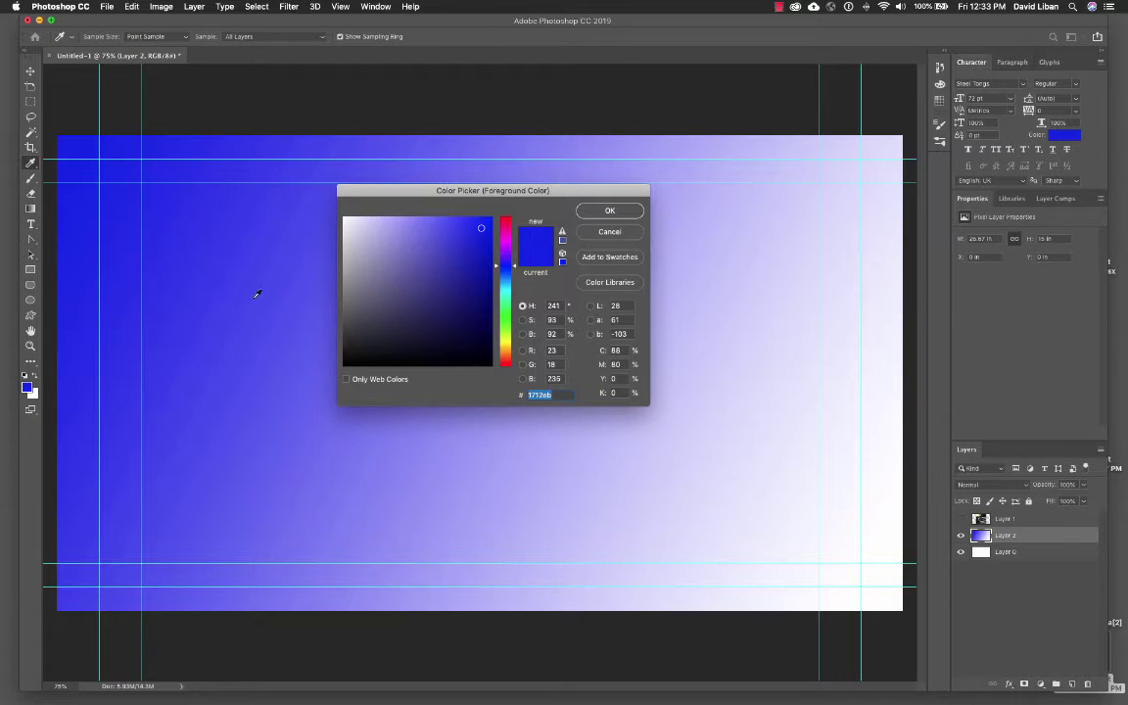
{"action": "left_click", "coordinate": [509, 247]}
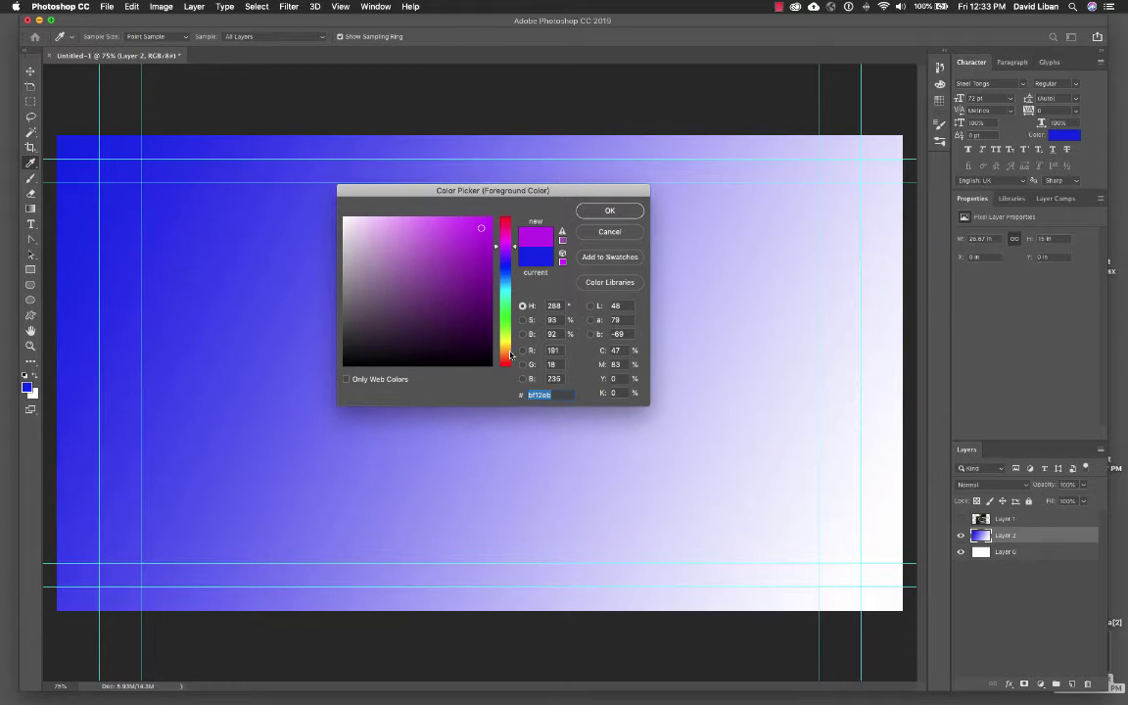
{"action": "left_click", "coordinate": [538, 253]}
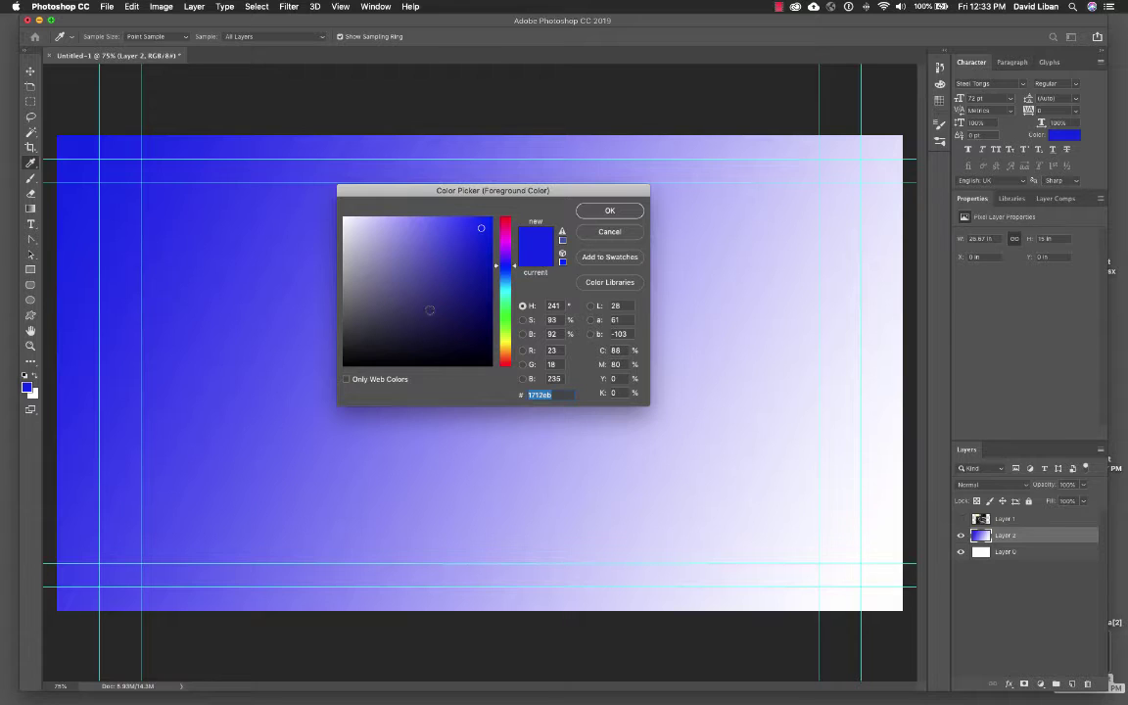
{"action": "left_click", "coordinate": [359, 350]}
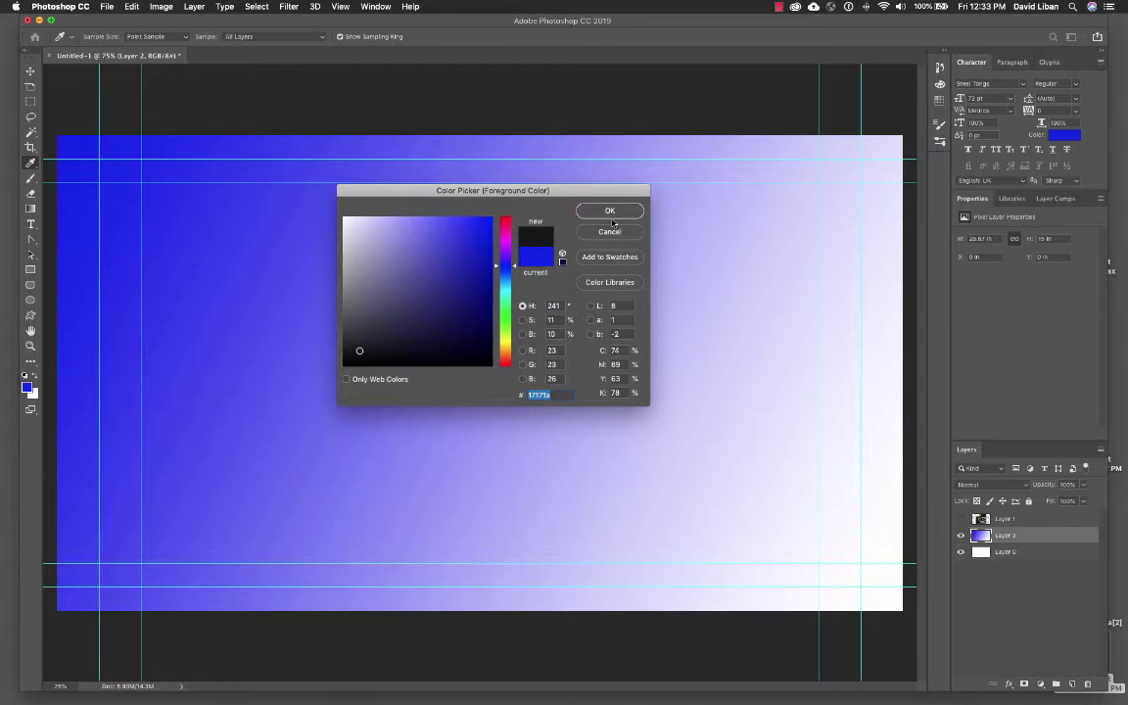
{"action": "left_click", "coordinate": [510, 239]}
{"action": "left_click", "coordinate": [607, 208]}
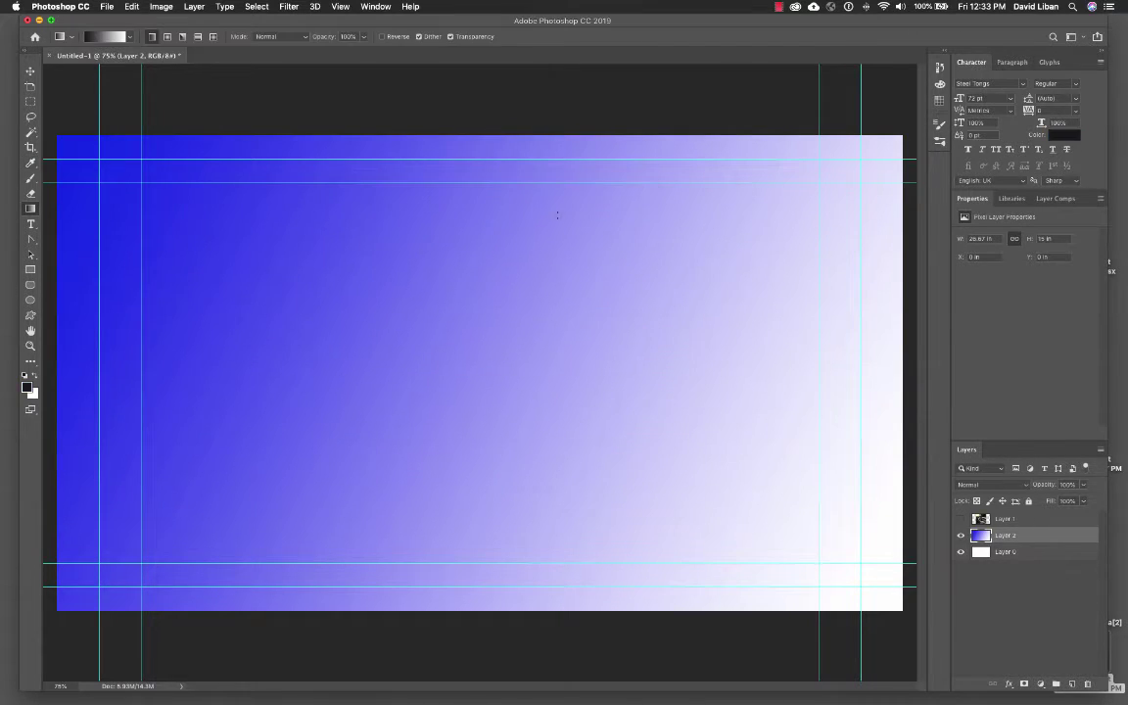
{"action": "left_click", "coordinate": [26, 388]}
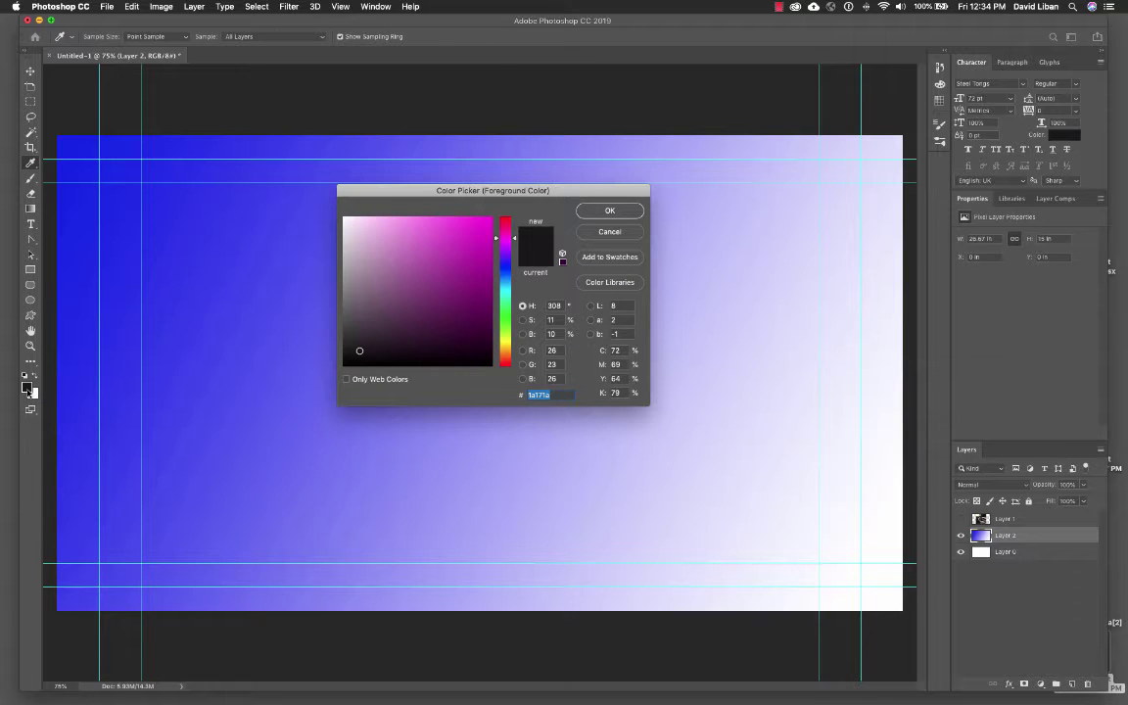
{"action": "left_click", "coordinate": [471, 237]}
{"action": "left_click", "coordinate": [611, 212]}
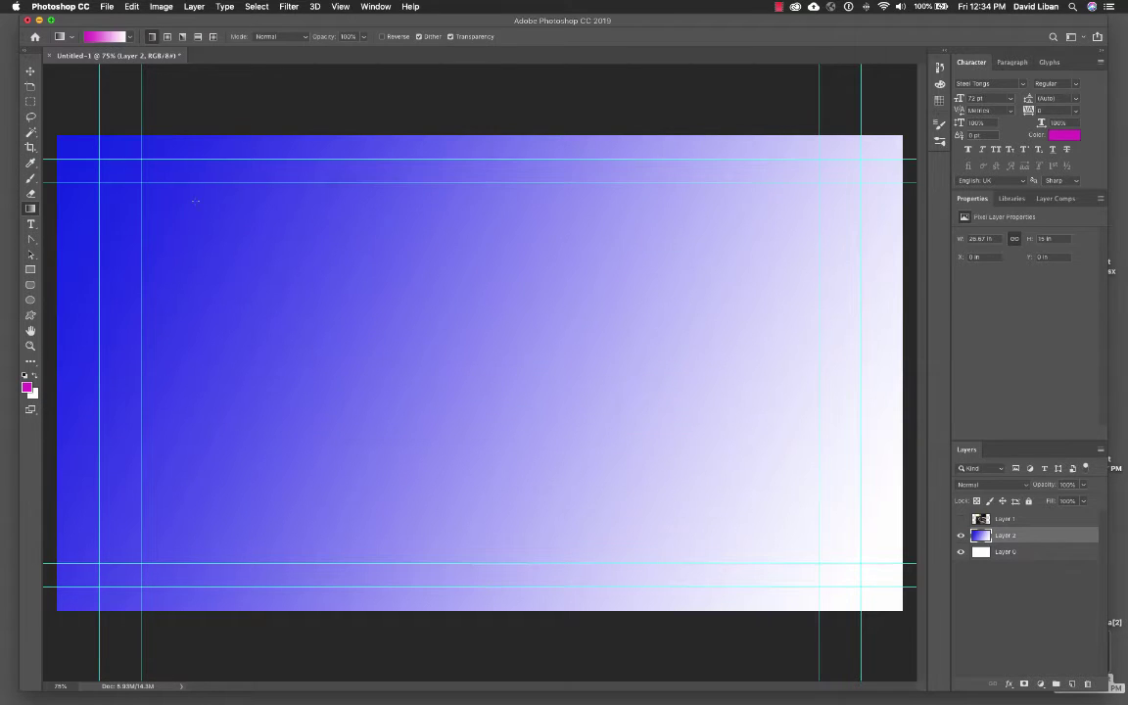
- Redraw the magenta-to-white linear gradient on Layer 2 in several directions, ending with magenta from the upper-right corner, and show Layer 1
{"action": "left_click_drag", "start_coordinate": [609, 376], "coordinate": [806, 504]}
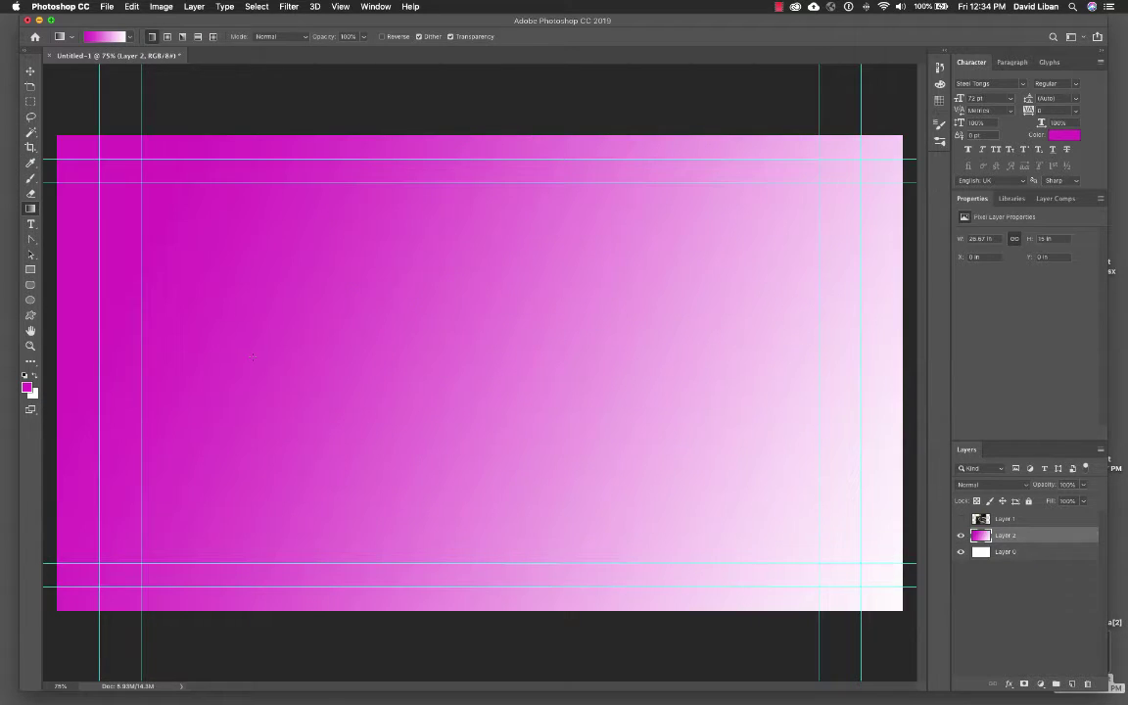
{"action": "left_click_drag", "start_coordinate": [437, 390], "coordinate": [429, 388]}
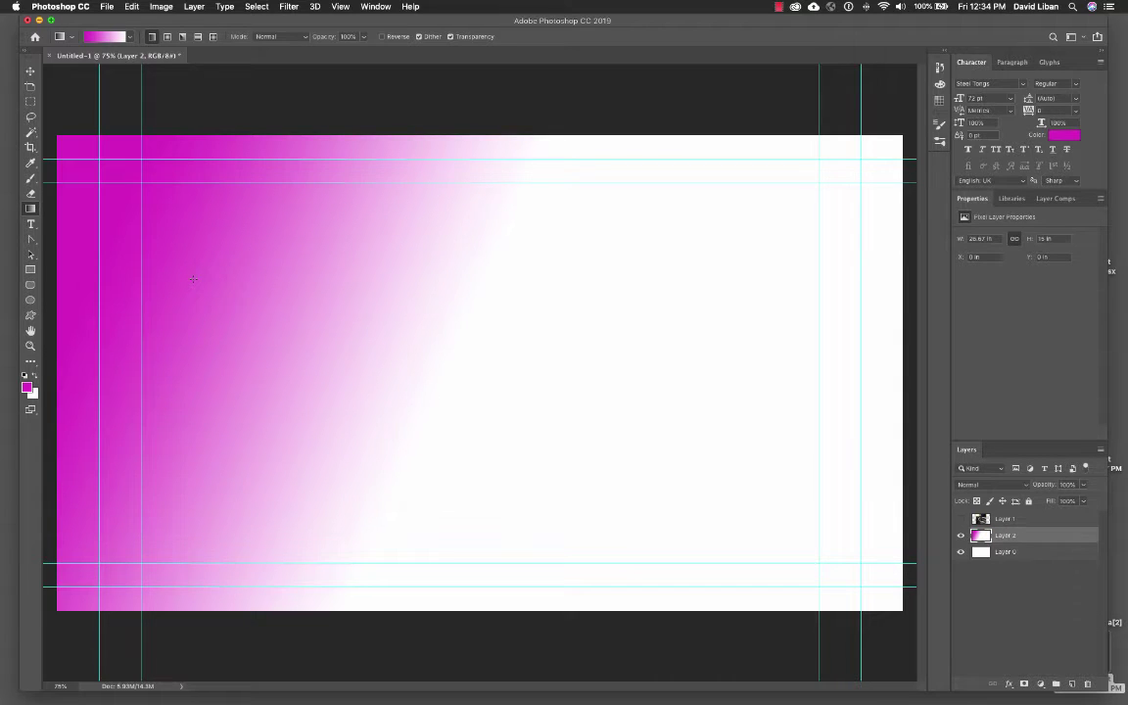
{"action": "left_click_drag", "start_coordinate": [666, 284], "coordinate": [350, 334]}
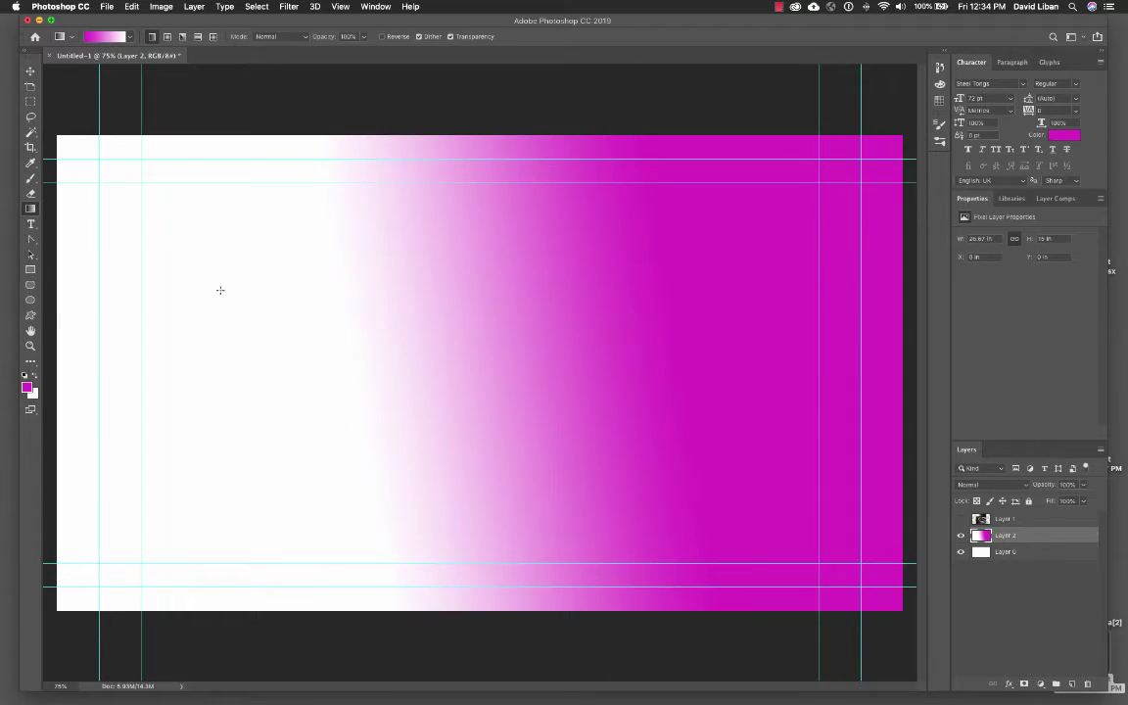
{"action": "left_click_drag", "start_coordinate": [179, 253], "coordinate": [517, 391]}
{"action": "left_click_drag", "start_coordinate": [744, 252], "coordinate": [502, 444]}
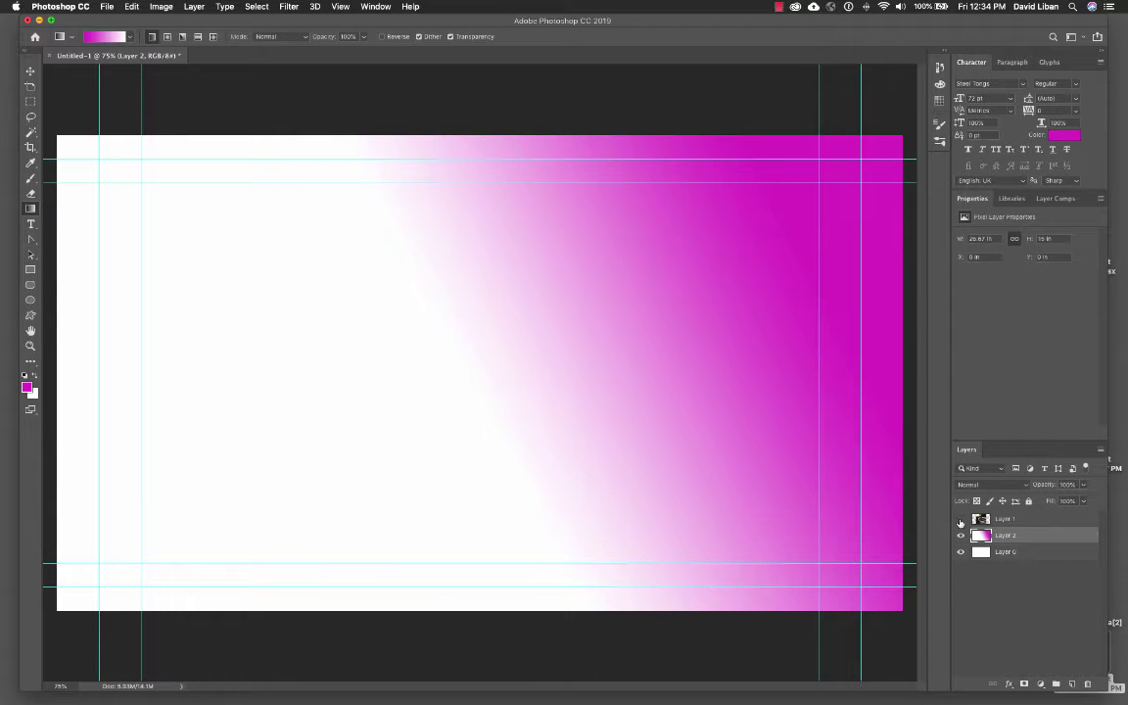
{"action": "left_click", "coordinate": [960, 520]}
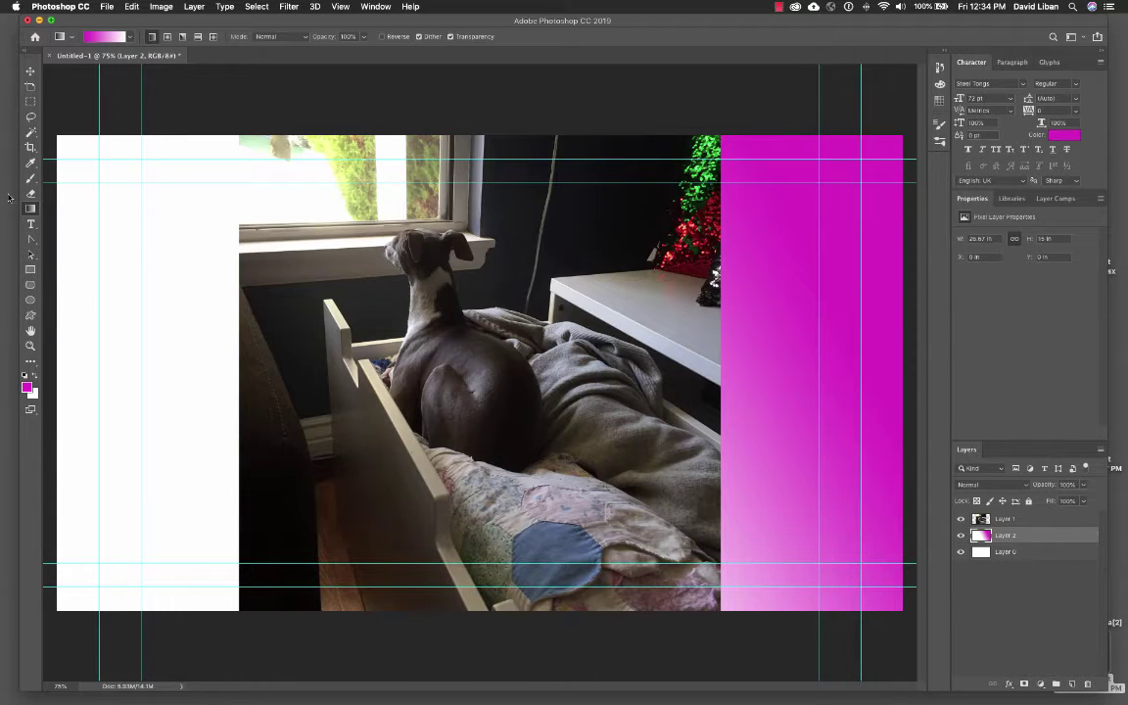
- Try drawing a closed path with the Pen tool across the dog's neck, the white shelf, the wall and the window
{"action": "left_click", "coordinate": [31, 224]}
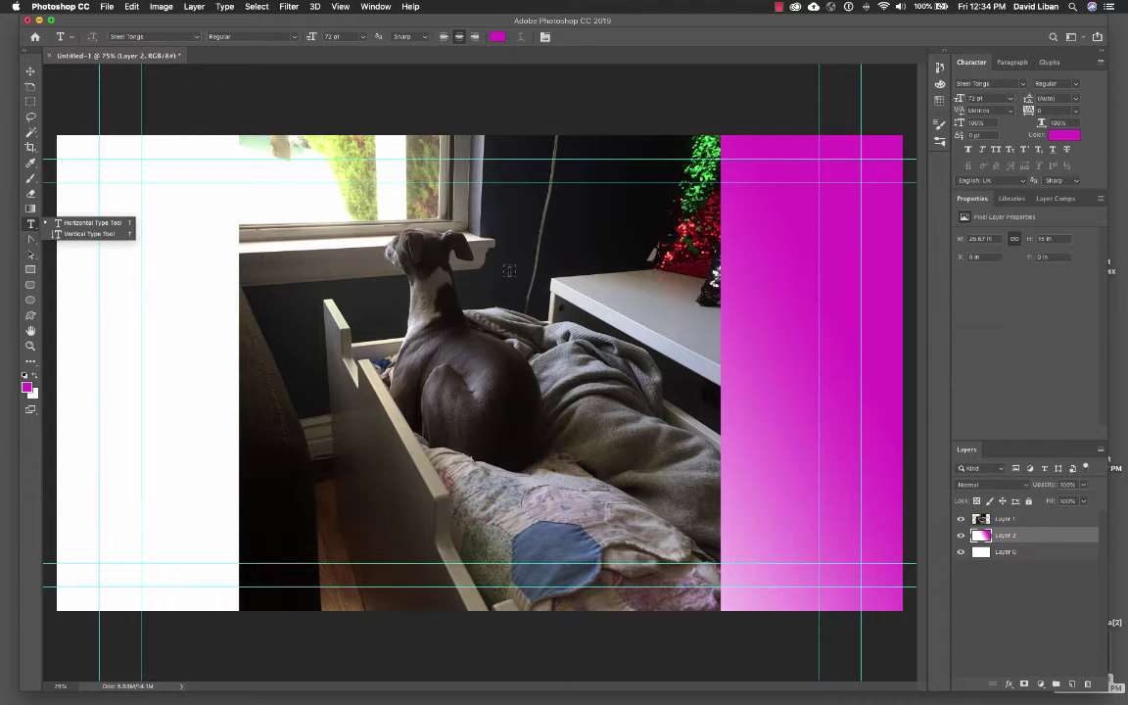
{"action": "left_click", "coordinate": [49, 224]}
{"action": "left_click", "coordinate": [32, 241]}
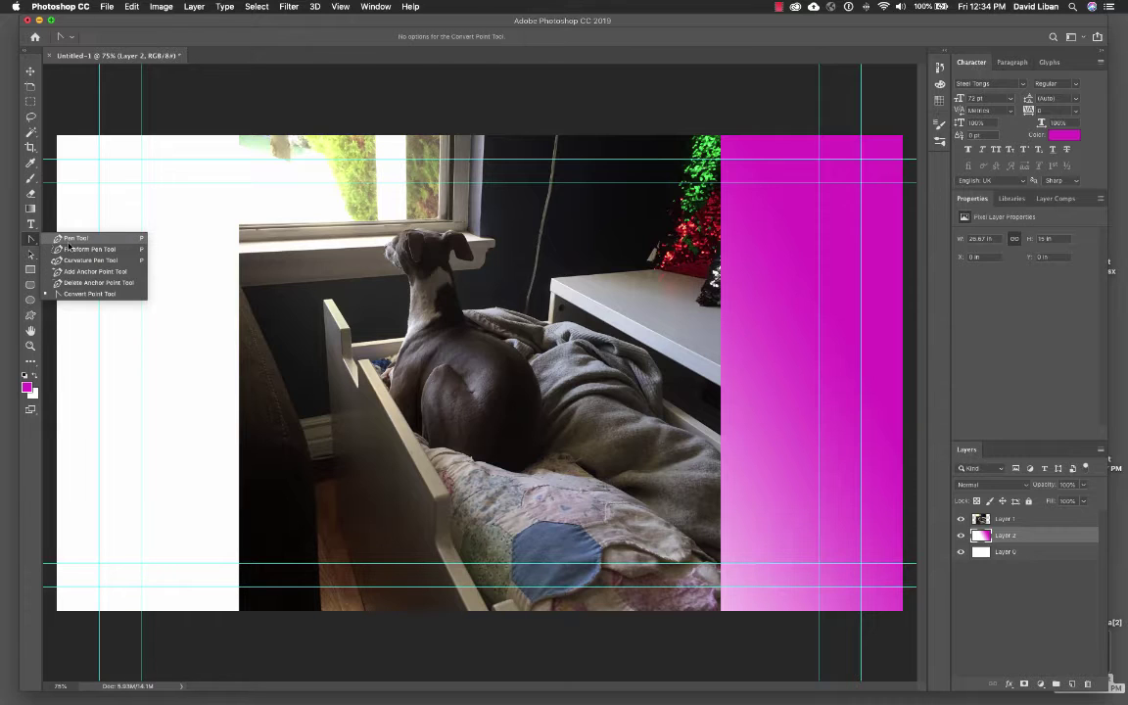
{"action": "left_click", "coordinate": [68, 241]}
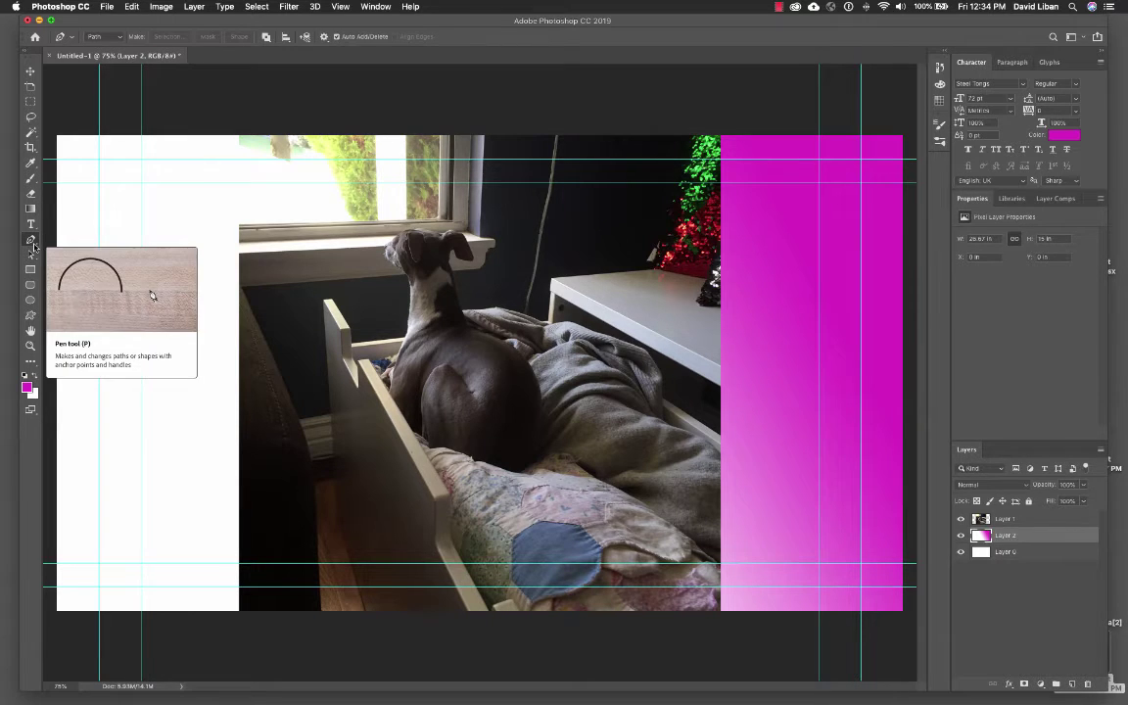
{"action": "left_click_drag", "start_coordinate": [311, 252], "coordinate": [637, 286]}
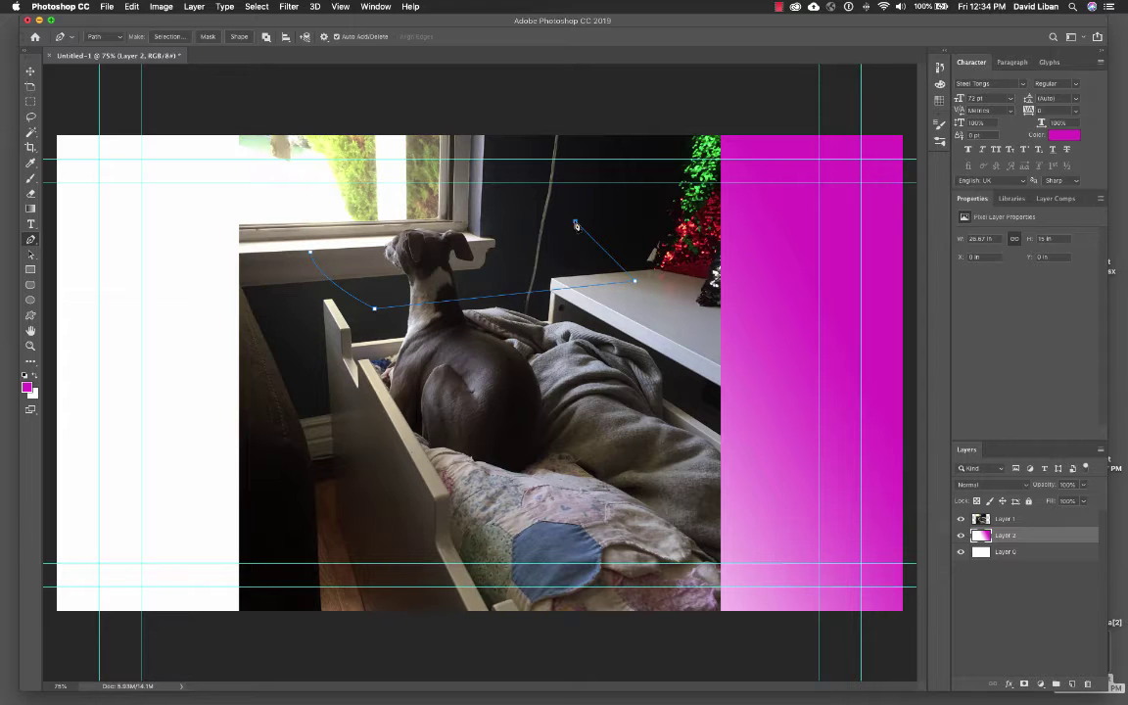
{"action": "left_click", "coordinate": [282, 183]}
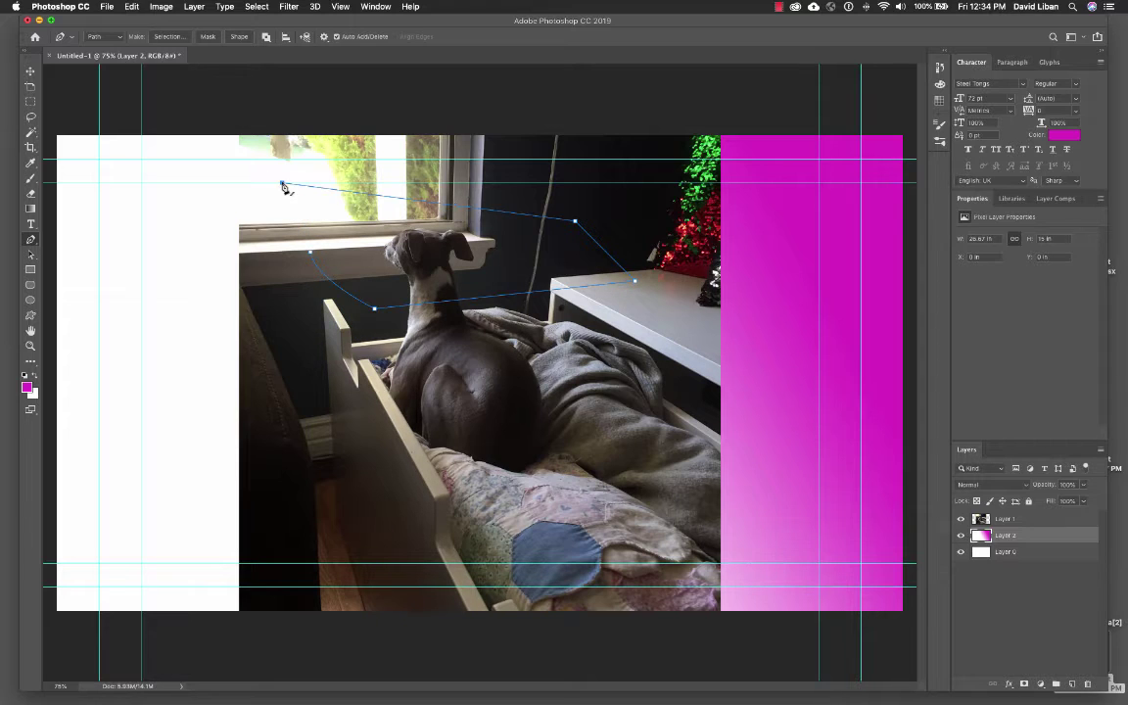
{"action": "left_click", "coordinate": [312, 253]}
{"action": "left_click_drag", "start_coordinate": [270, 311], "coordinate": [281, 275]}
- Undo every anchor point of the pen path over the dog photo
{"action": "key", "text": "super+z"}
{"action": "key", "text": "super+z"}
{"action": "key", "text": "super+z"}
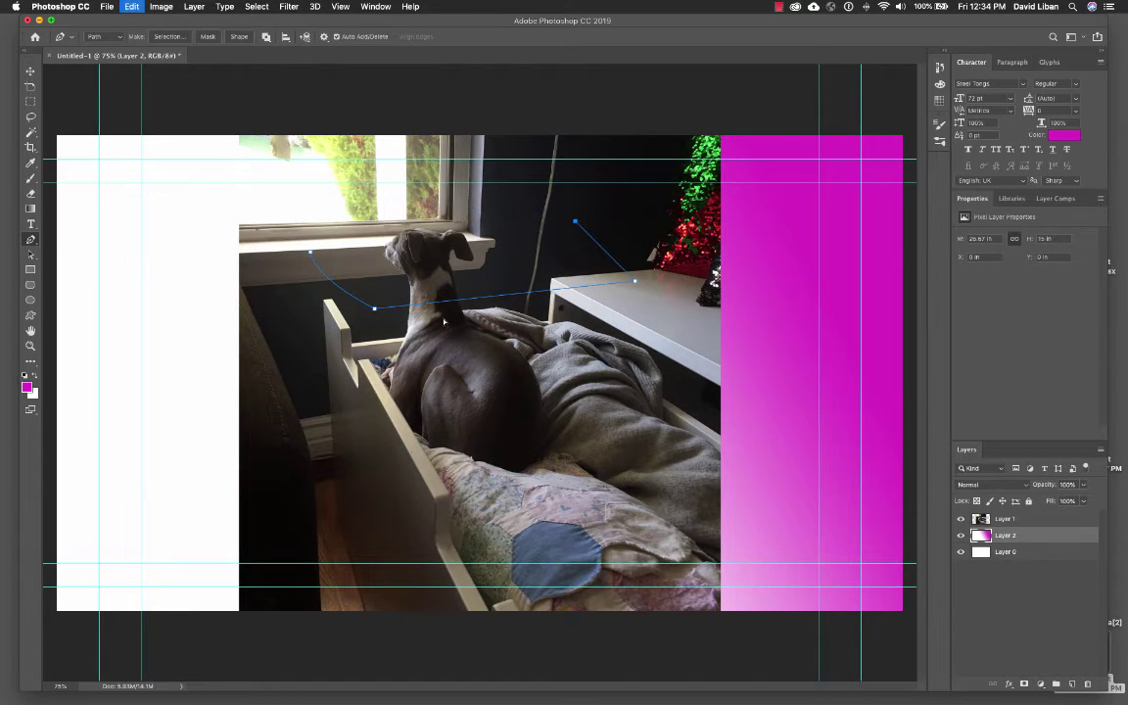
{"action": "key", "text": "super+z"}
{"action": "key", "text": "super+z"}
{"action": "key", "text": "super+z"}
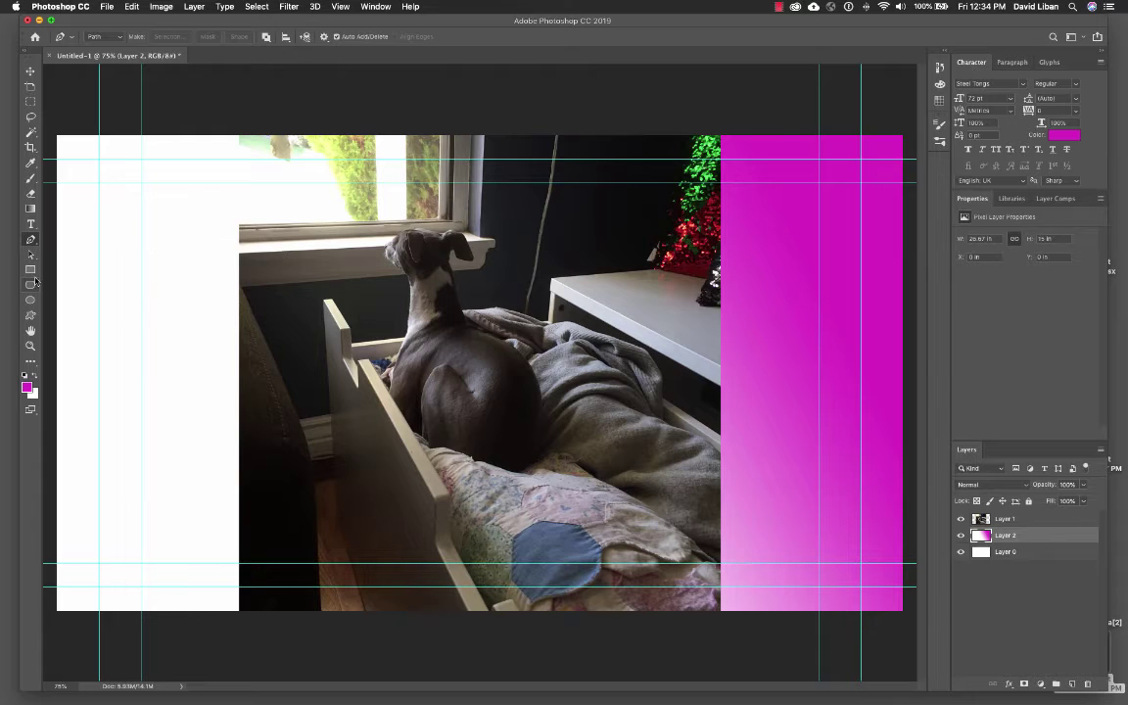
- Try a rectangle path around the dog and a rounded rectangle path over its body and the grey blanket
{"action": "left_click", "coordinate": [30, 253]}
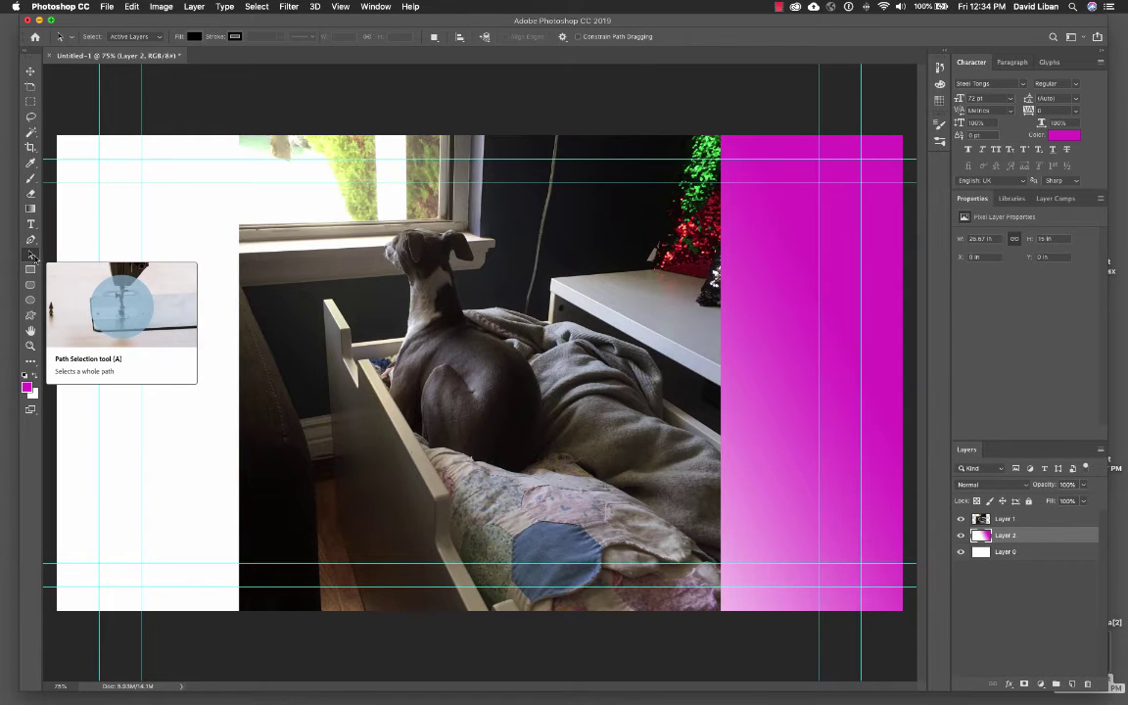
{"action": "left_click", "coordinate": [33, 258]}
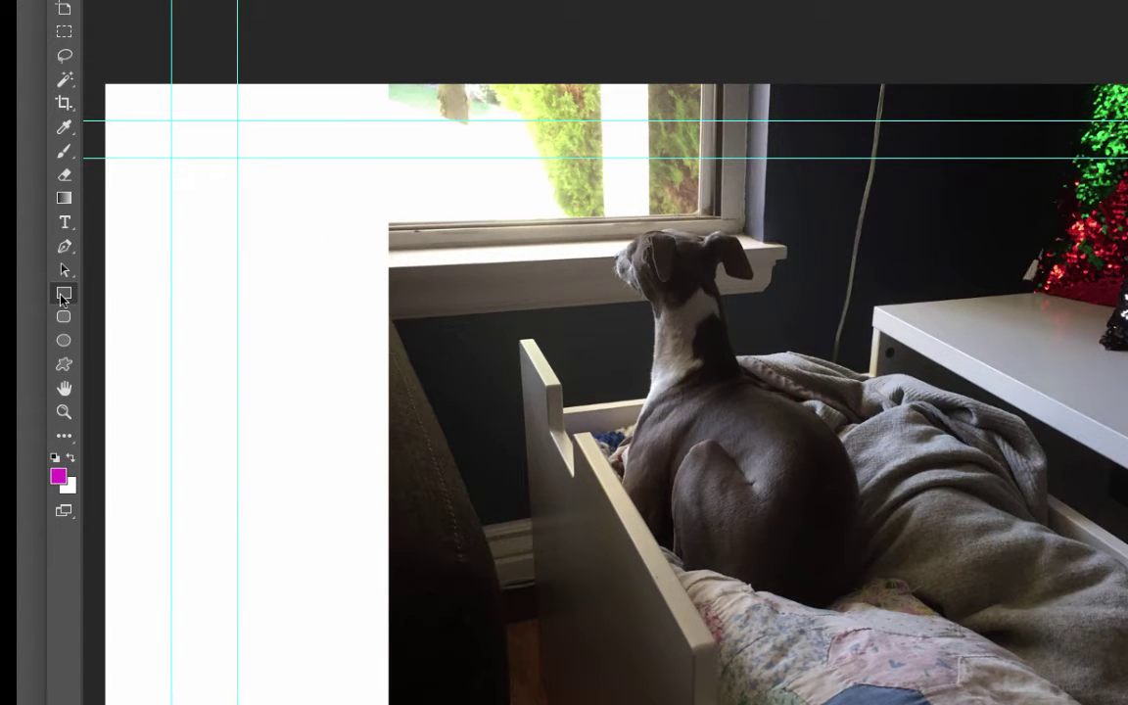
{"action": "left_click", "coordinate": [65, 294]}
{"action": "left_click_drag", "start_coordinate": [434, 207], "coordinate": [964, 607]}
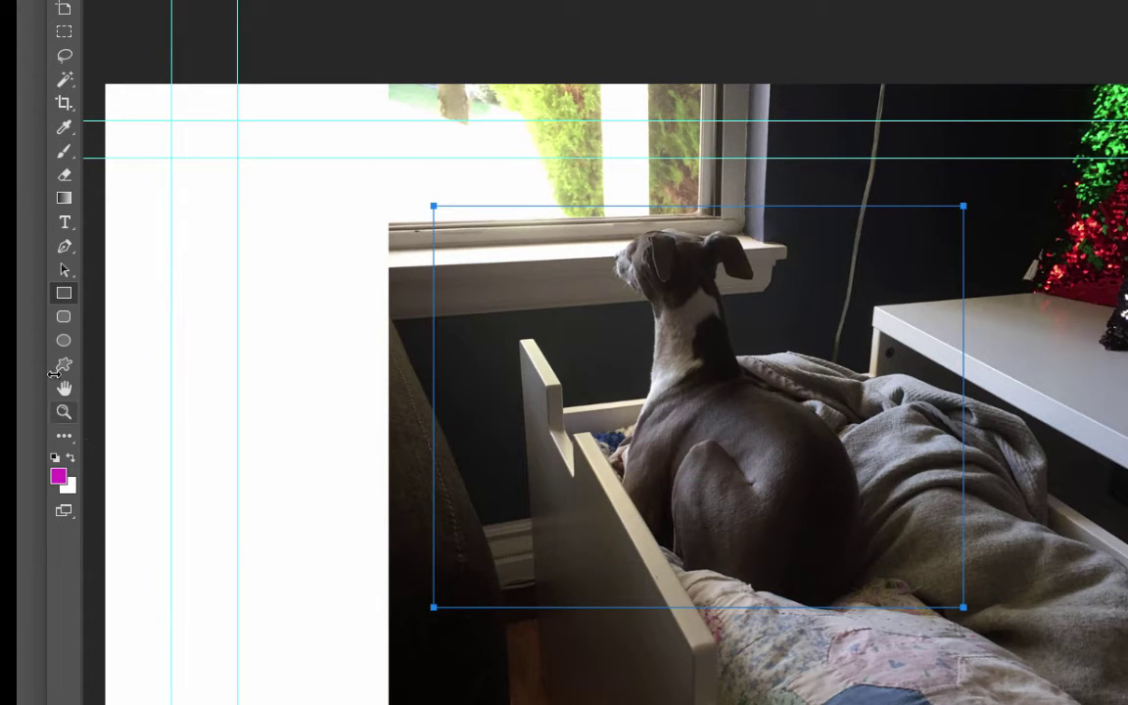
{"action": "left_click", "coordinate": [63, 316]}
{"action": "left_click_drag", "start_coordinate": [584, 359], "coordinate": [967, 570]}
{"action": "left_click", "coordinate": [181, 1]}
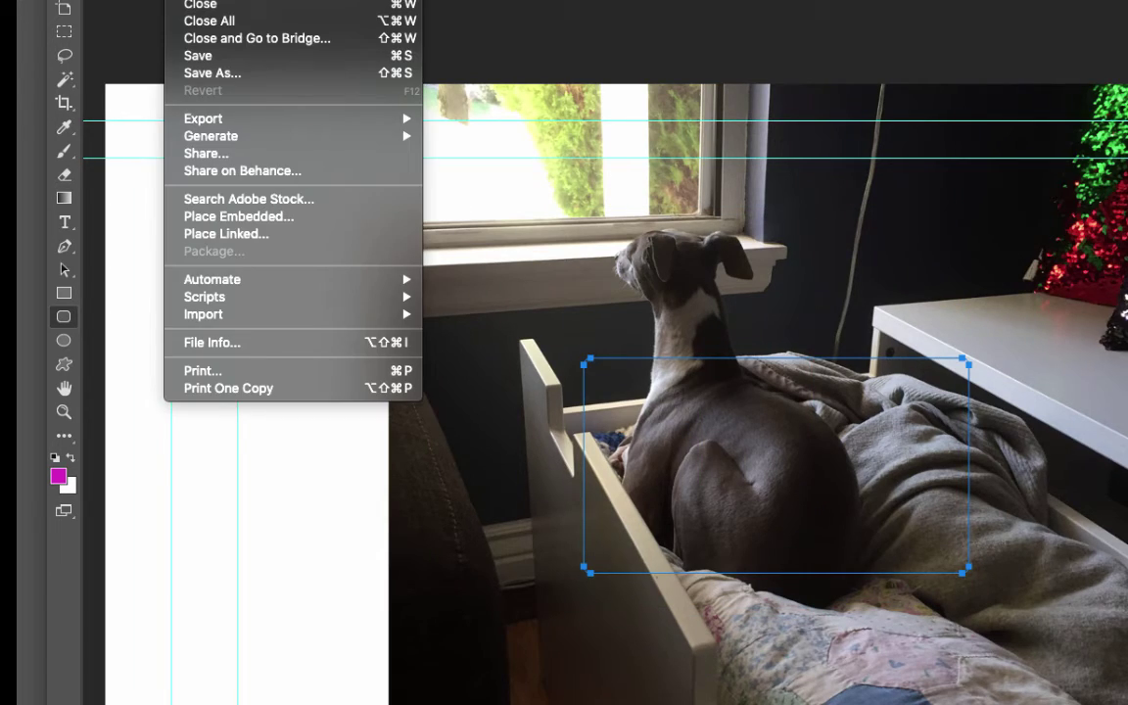
{"action": "mouse_move", "coordinate": [131, 5]}
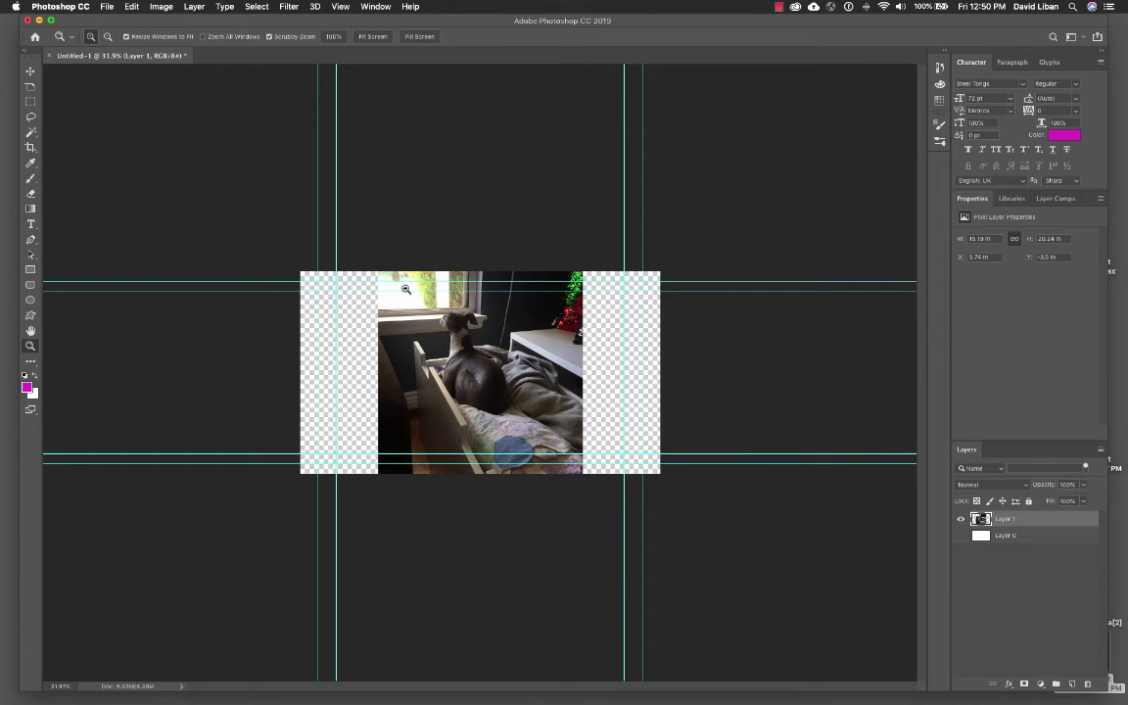
- Zoom in closely on the dog's back with the Zoom tool and zoom back out to 50%
{"action": "scroll", "coordinate": [366, 268], "scroll_direction": "up", "scroll_amount": 3}
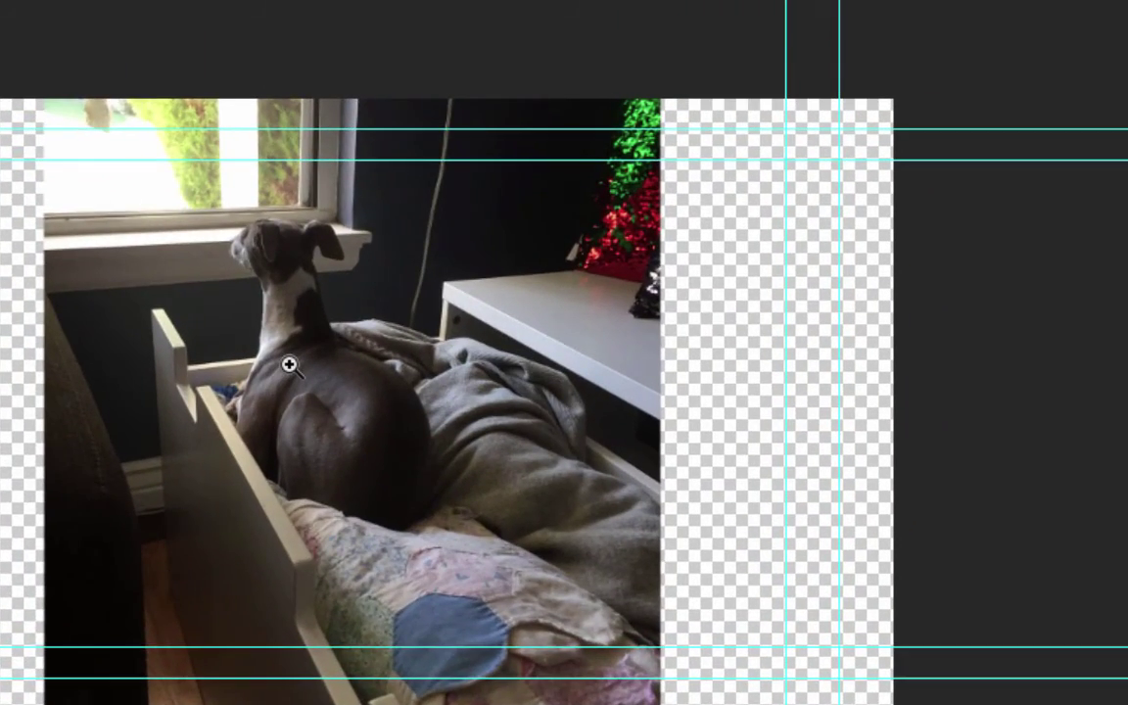
{"action": "left_click_drag", "start_coordinate": [290, 366], "coordinate": [290, 365]}
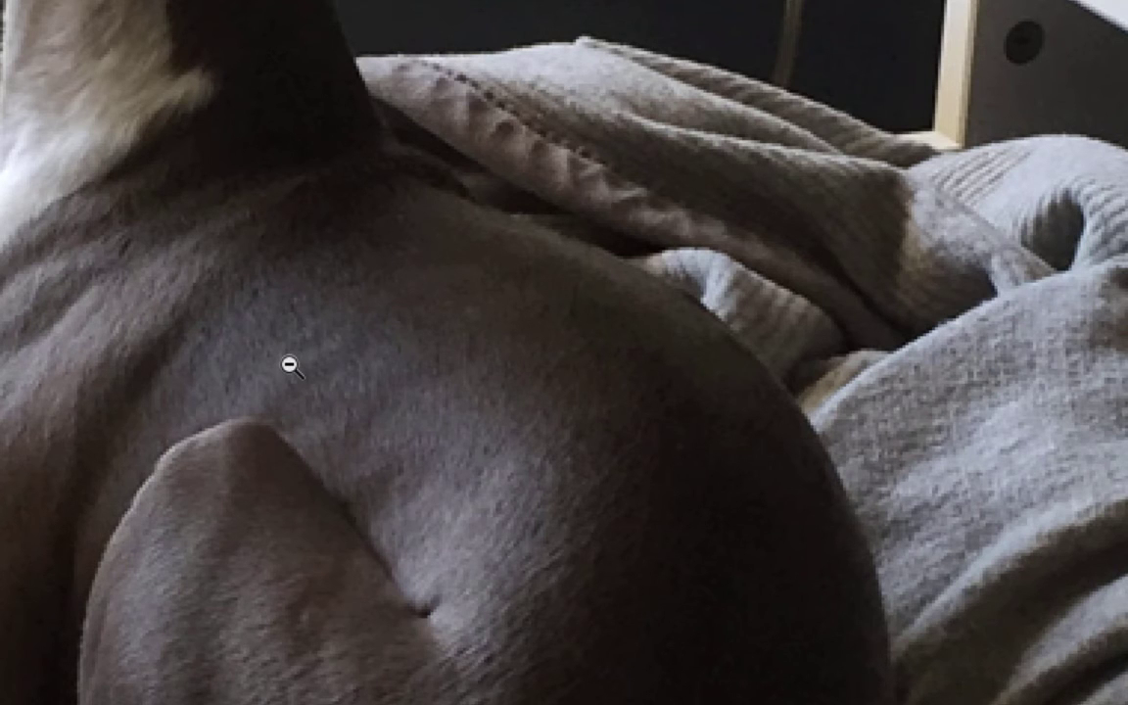
{"action": "left_click_drag", "start_coordinate": [291, 366], "coordinate": [291, 367]}
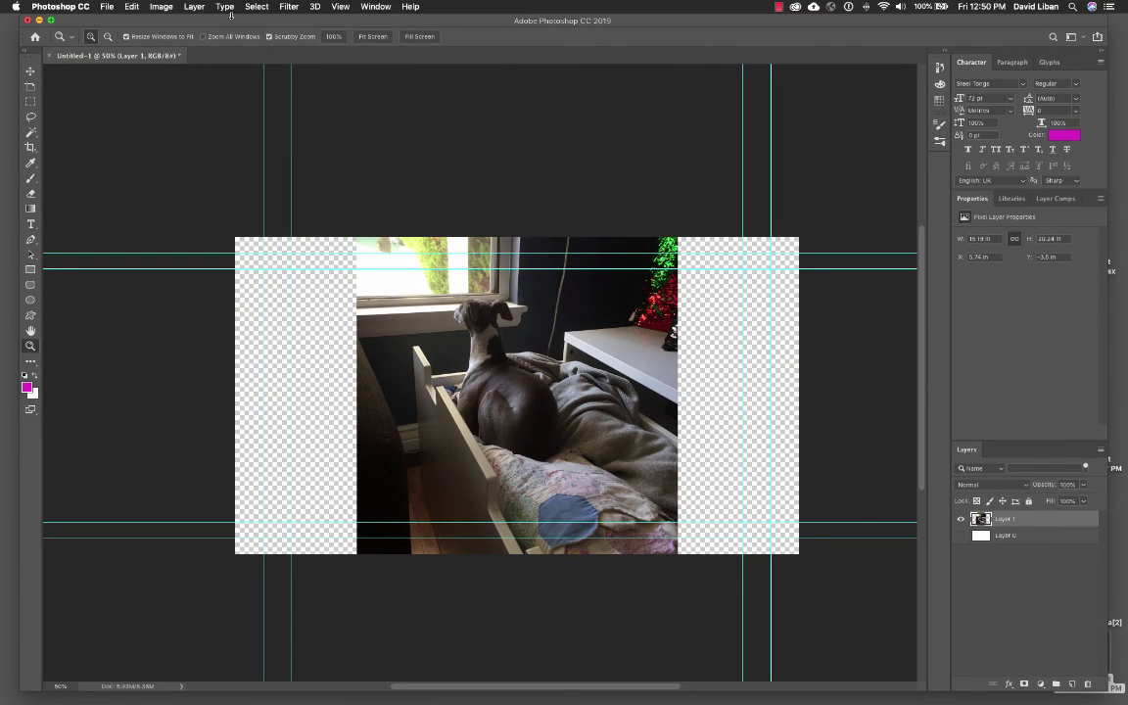
{"action": "left_click", "coordinate": [289, 6]}
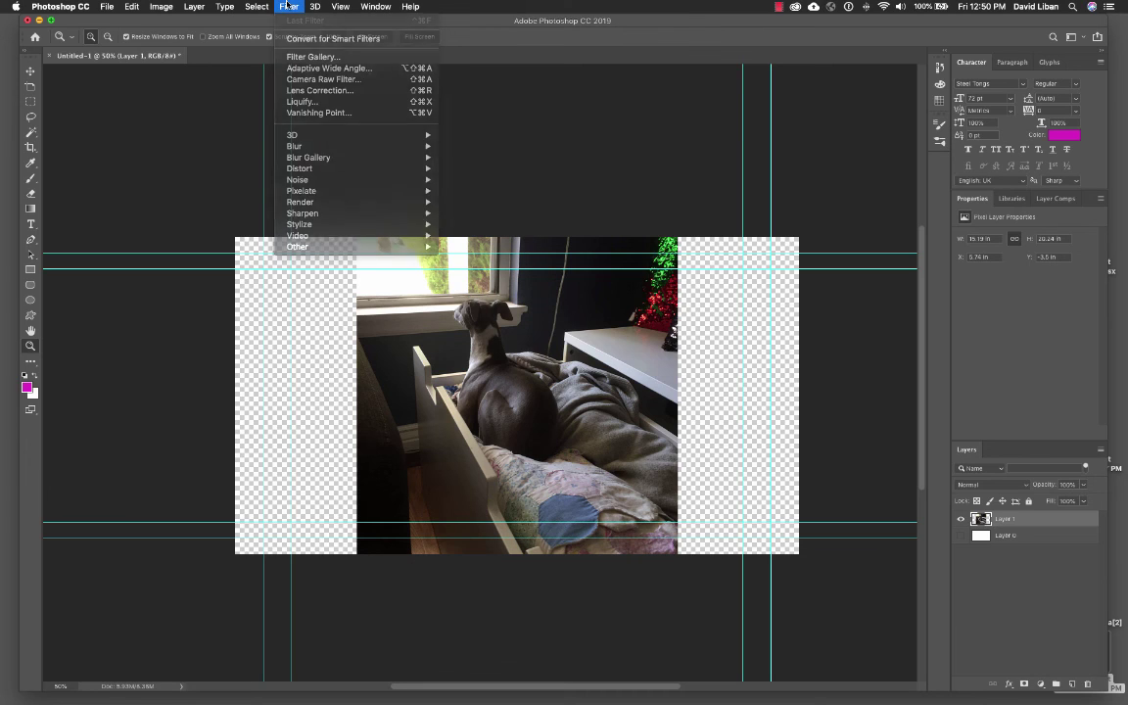
{"action": "left_click", "coordinate": [288, 5]}
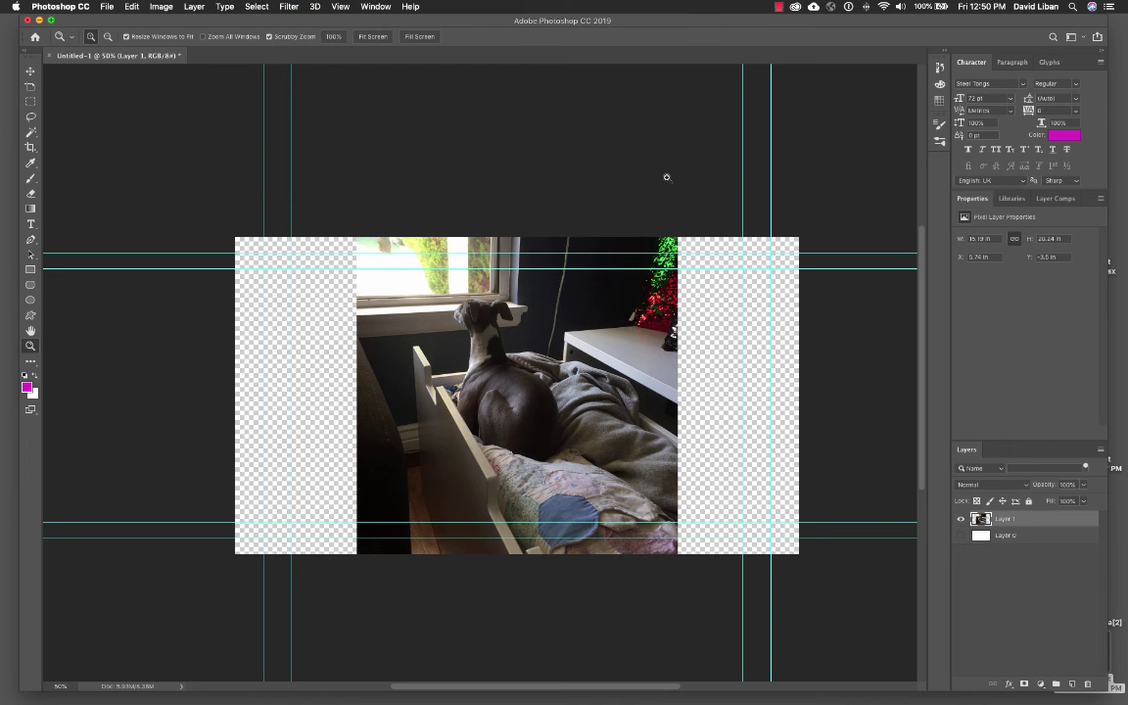